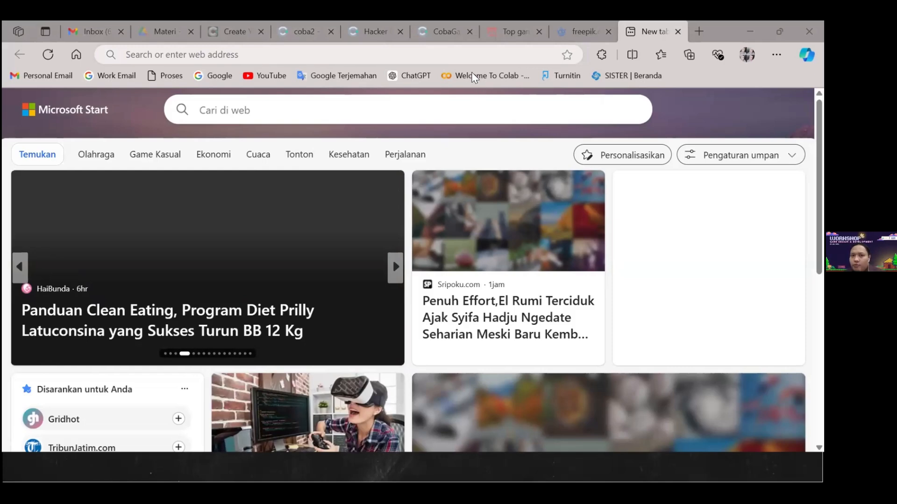
{"action": "left_click", "coordinate": [475, 53]}
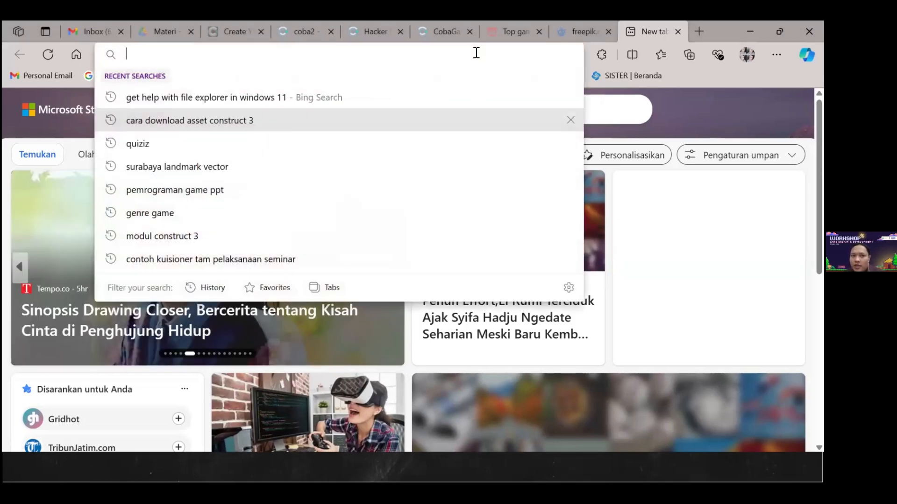
{"action": "type", "text": "con"}
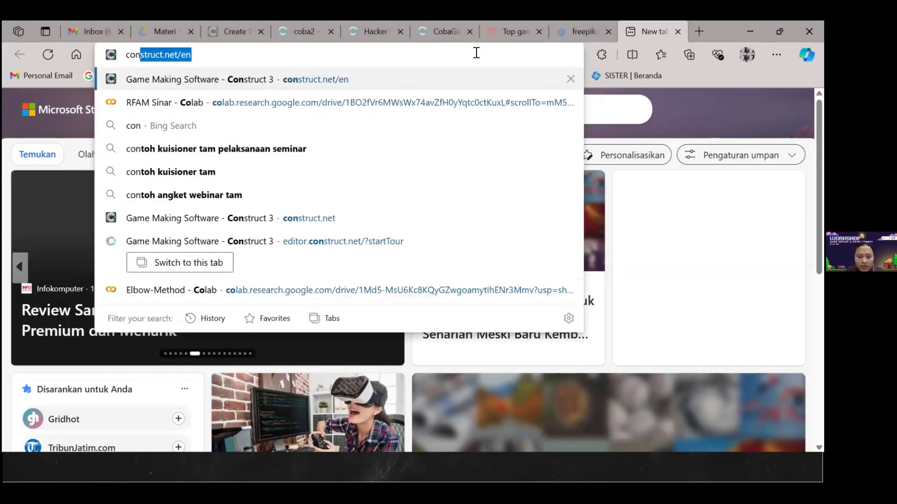
{"action": "type", "text": "truxt 3"}
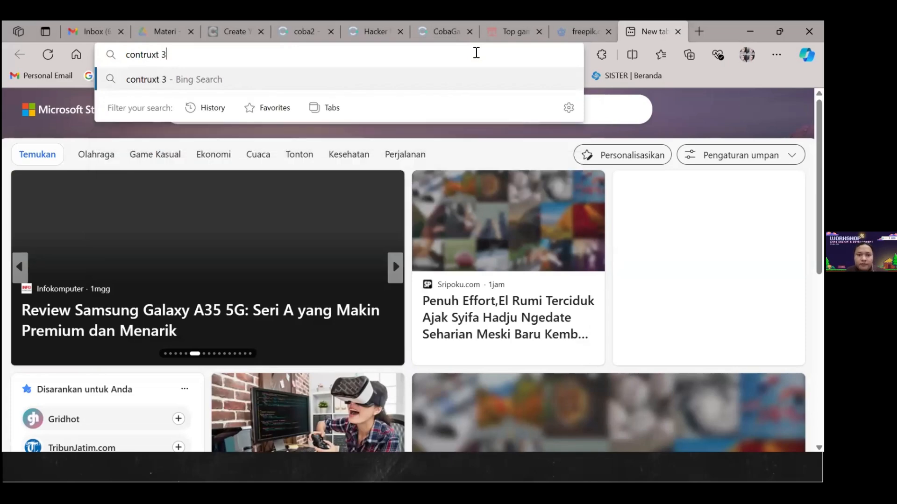
{"action": "key", "text": "Return"}
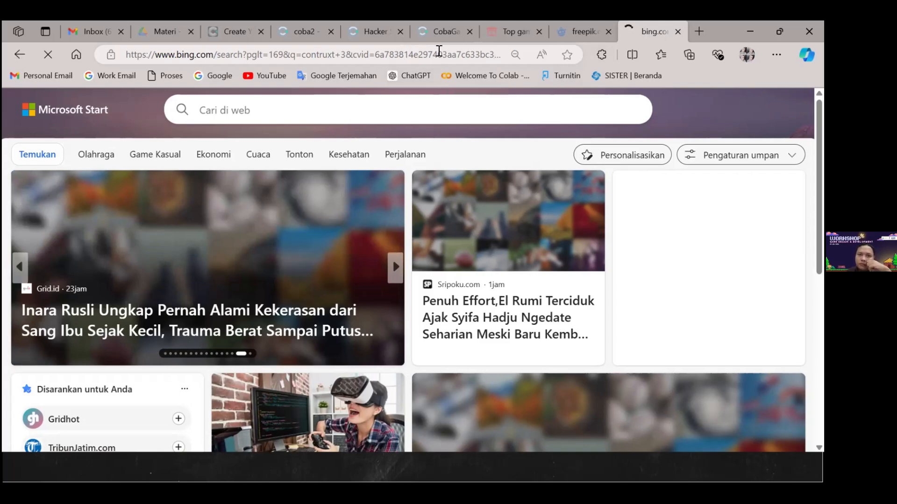
Go to the Google home page, google.com
{"action": "left_click", "coordinate": [439, 50]}
{"action": "type", "text": "google"}
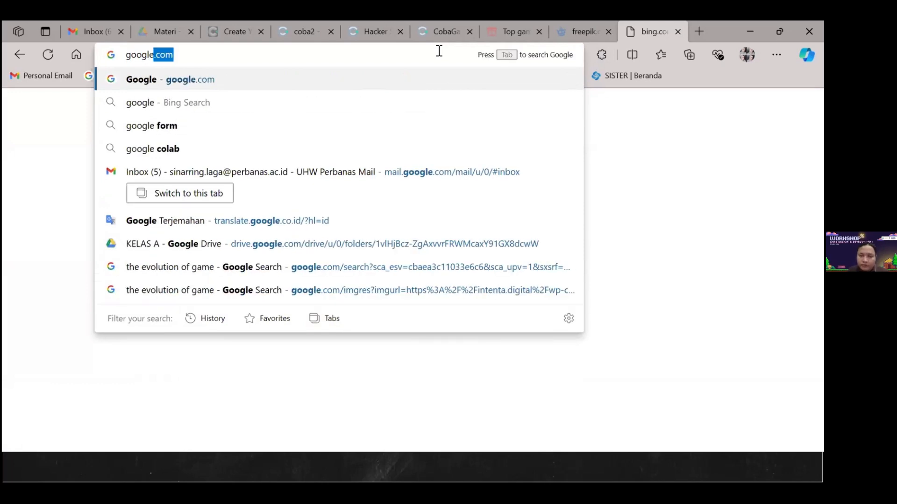
{"action": "key", "text": "Return"}
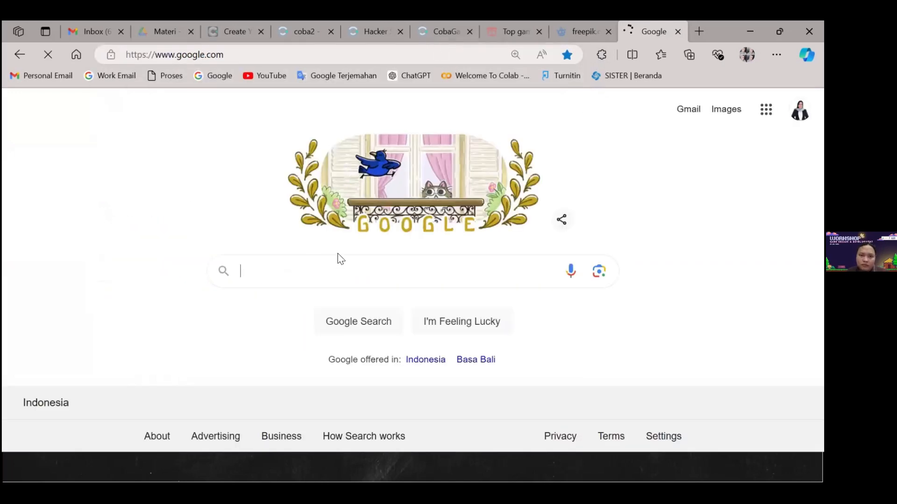
Search Google for "contruct 3" and open the official "Construct 3: Game Making Software" site
{"action": "type", "text": "contru"}
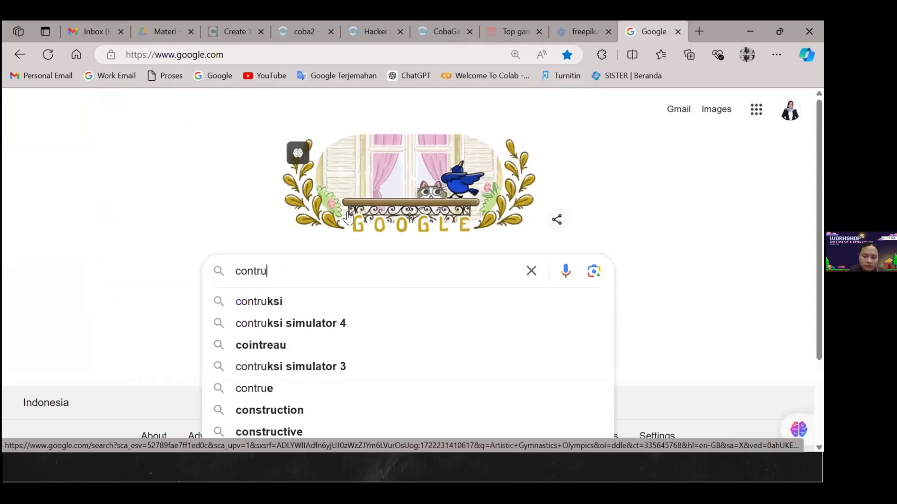
{"action": "type", "text": "ct 3"}
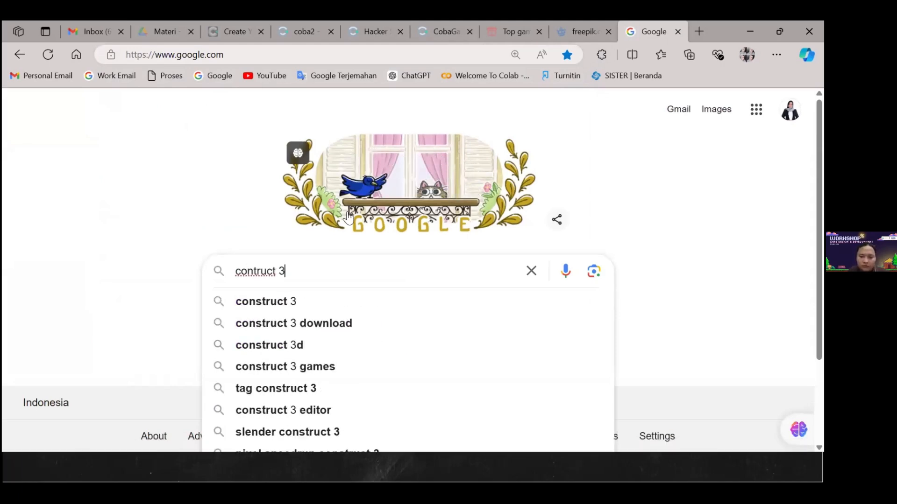
{"action": "key", "text": "Return"}
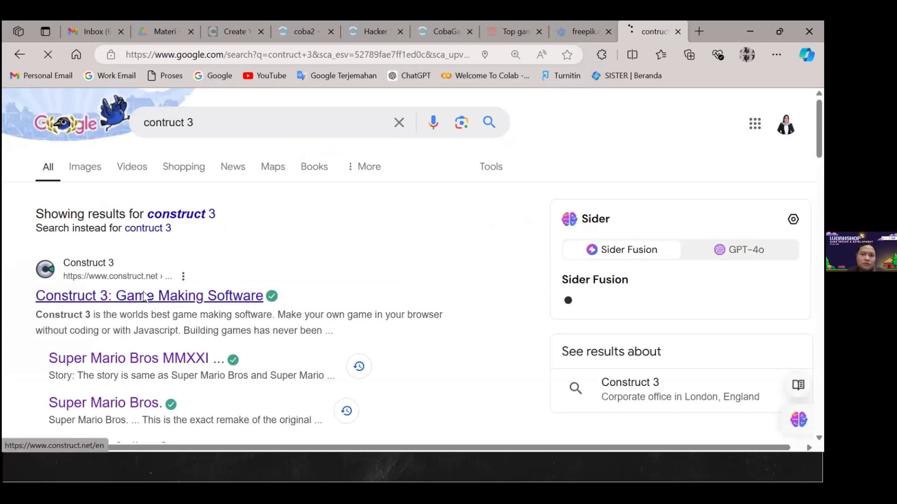
{"action": "left_click", "coordinate": [144, 296]}
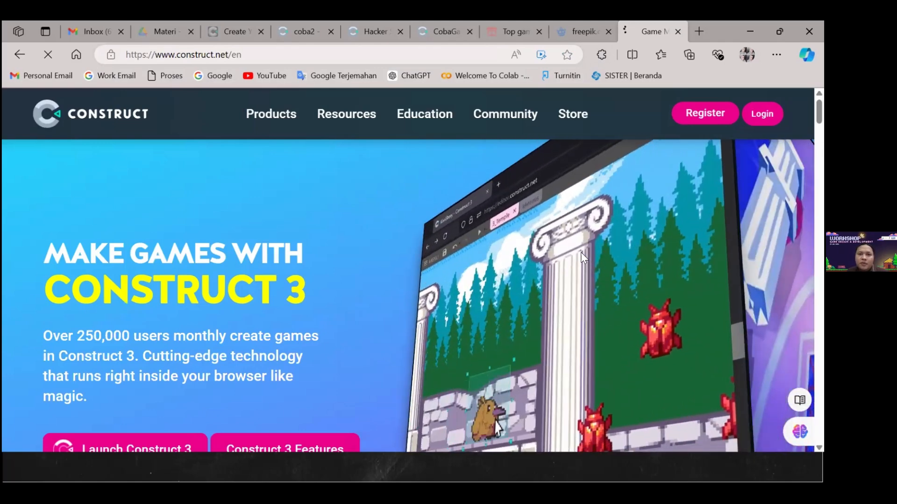
Open the community forum of the Construct website
{"action": "scroll", "coordinate": [581, 253], "scroll_direction": "down", "scroll_amount": 1}
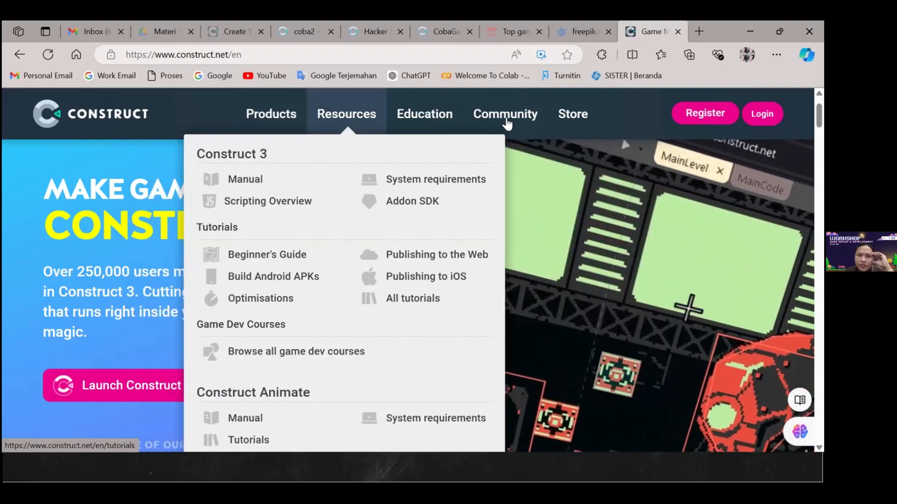
{"action": "mouse_move", "coordinate": [573, 116]}
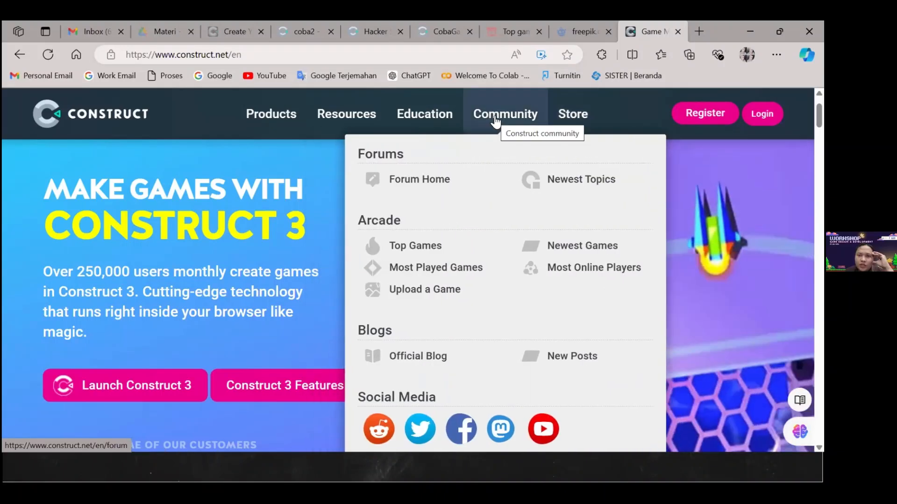
{"action": "left_click", "coordinate": [500, 120]}
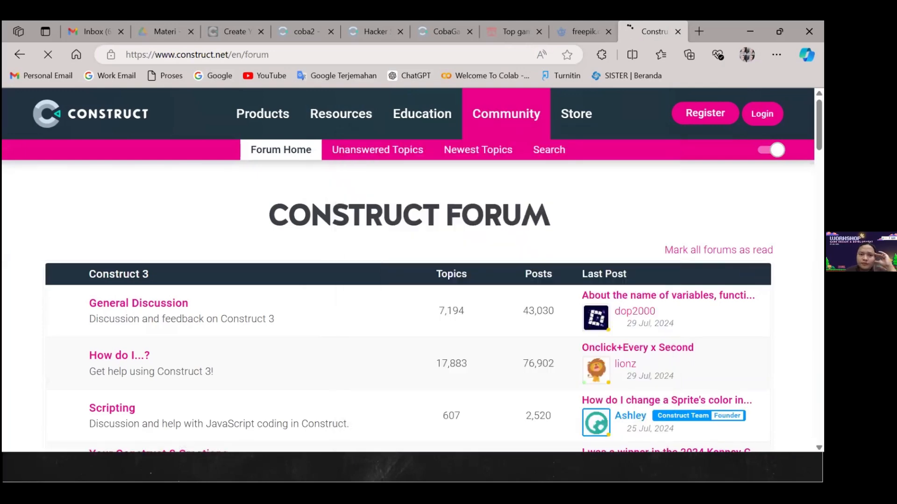
Look through the Construct forum's categories, from the Construct 3 boards down to the active users and forum stats
{"action": "scroll", "coordinate": [757, 176], "scroll_direction": "down", "scroll_amount": 1}
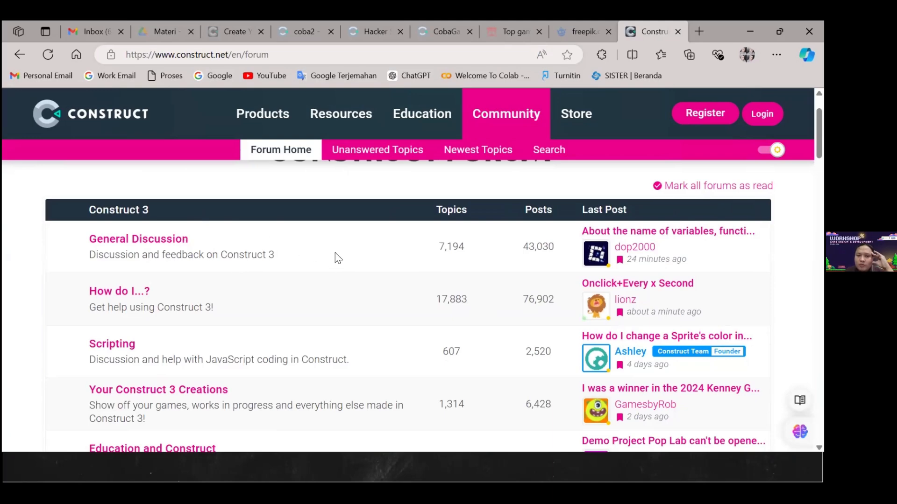
{"action": "scroll", "coordinate": [363, 258], "scroll_direction": "down", "scroll_amount": 3}
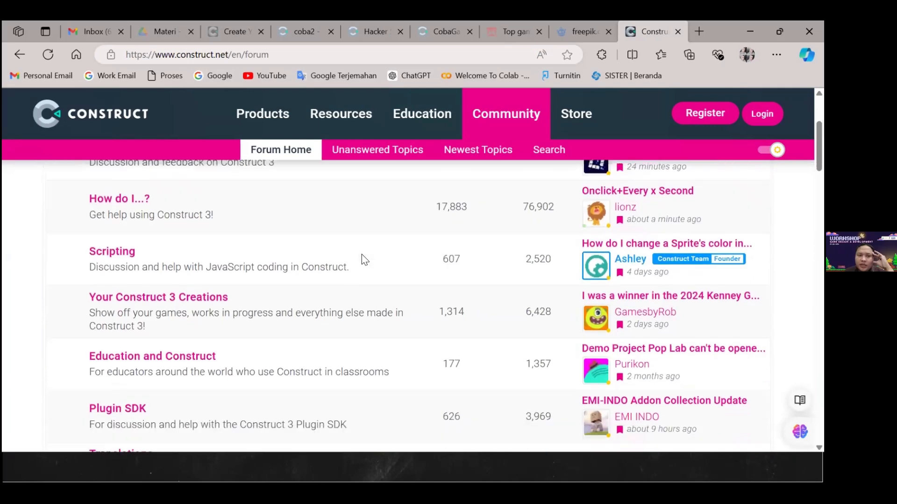
{"action": "scroll", "coordinate": [280, 276], "scroll_direction": "up", "scroll_amount": 1}
{"action": "scroll", "coordinate": [243, 271], "scroll_direction": "up", "scroll_amount": 4}
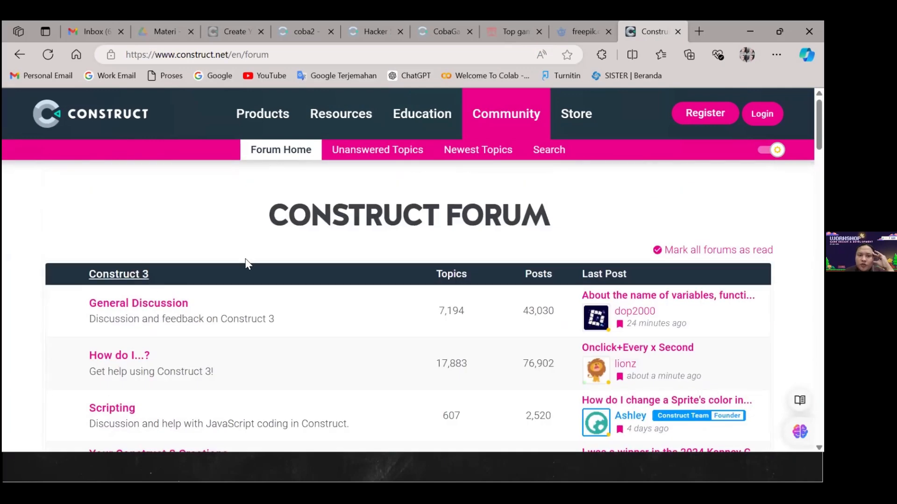
{"action": "scroll", "coordinate": [196, 278], "scroll_direction": "down", "scroll_amount": 1}
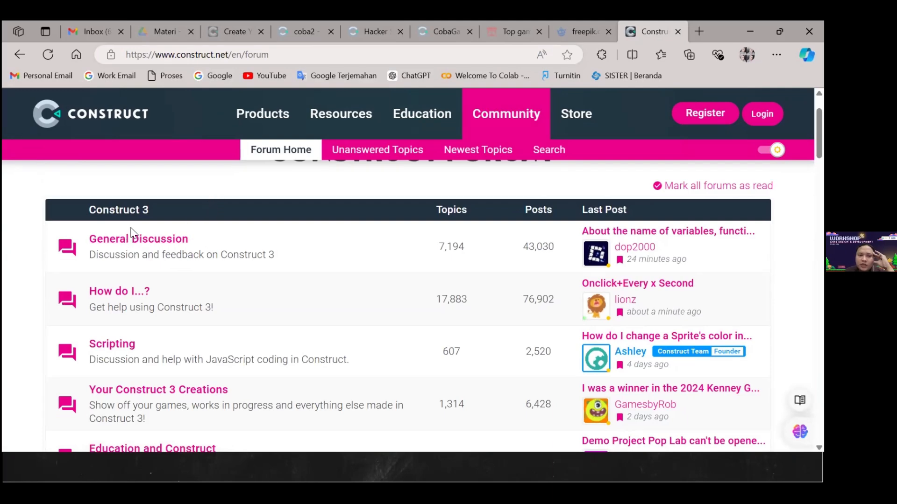
{"action": "scroll", "coordinate": [145, 232], "scroll_direction": "down", "scroll_amount": 1}
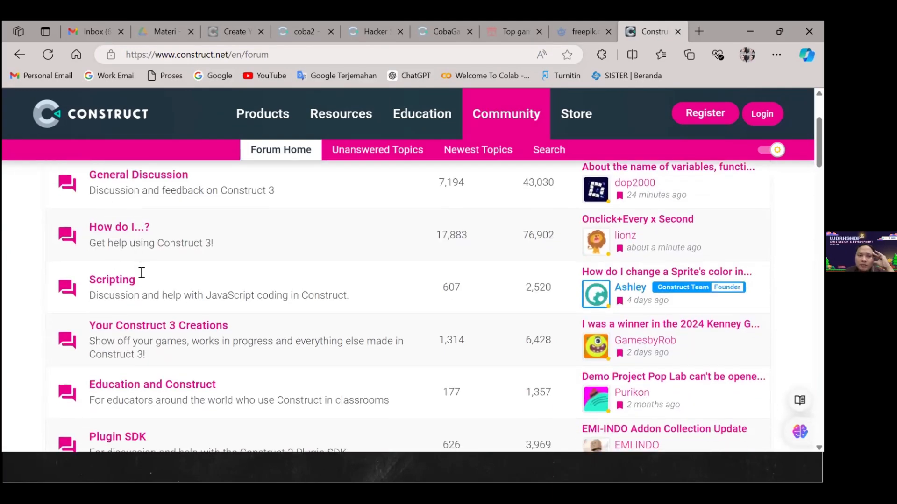
{"action": "scroll", "coordinate": [142, 273], "scroll_direction": "down", "scroll_amount": 2}
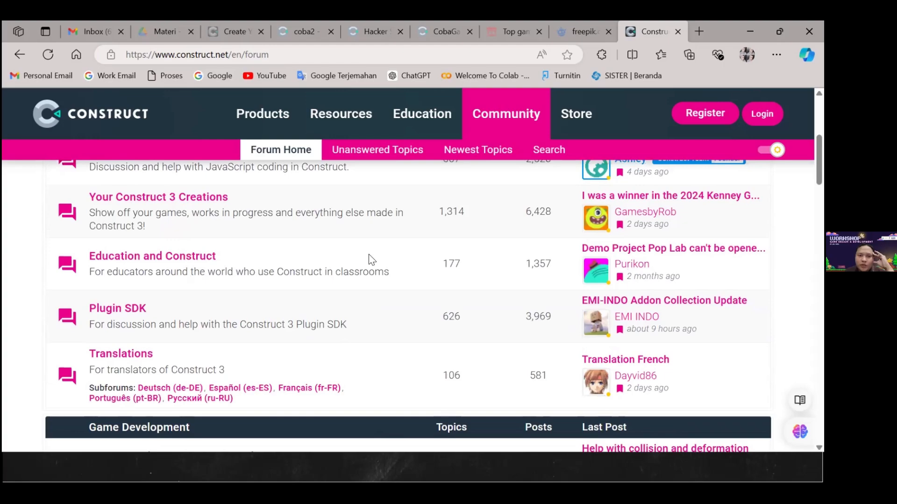
{"action": "scroll", "coordinate": [280, 275], "scroll_direction": "down", "scroll_amount": 4}
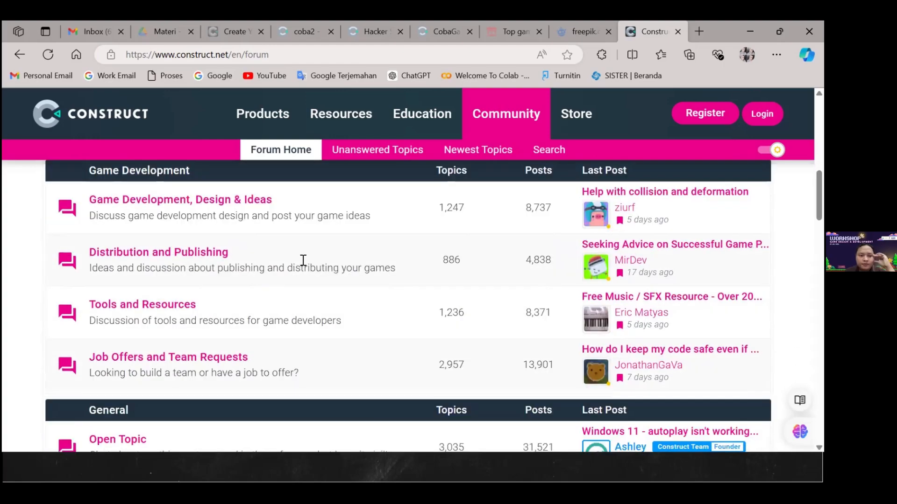
{"action": "scroll", "coordinate": [303, 260], "scroll_direction": "down", "scroll_amount": 5}
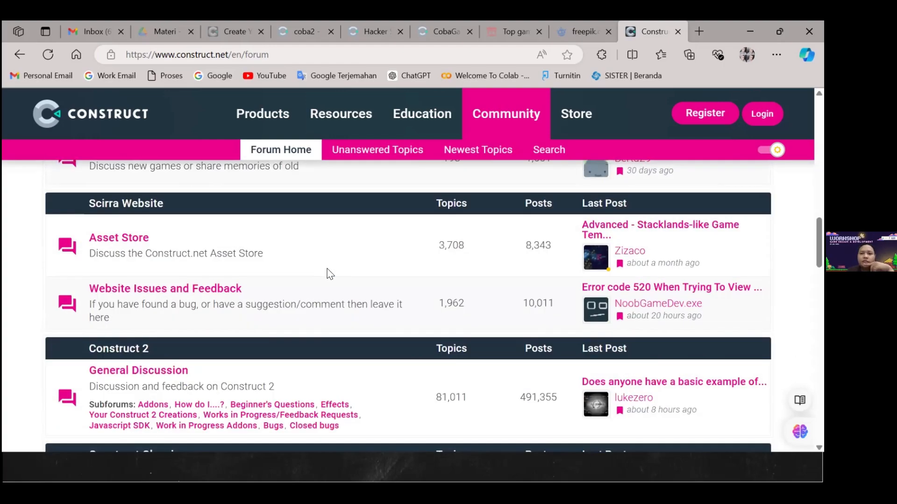
{"action": "scroll", "coordinate": [330, 274], "scroll_direction": "down", "scroll_amount": 2}
{"action": "scroll", "coordinate": [330, 275], "scroll_direction": "down", "scroll_amount": 3}
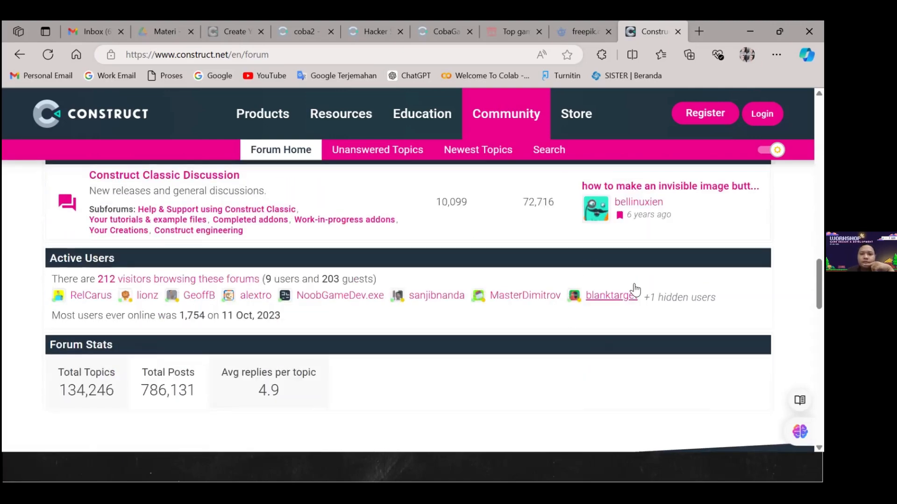
{"action": "scroll", "coordinate": [635, 290], "scroll_direction": "down", "scroll_amount": 2}
{"action": "scroll", "coordinate": [635, 290], "scroll_direction": "up", "scroll_amount": 1}
{"action": "scroll", "coordinate": [635, 289], "scroll_direction": "up", "scroll_amount": 2}
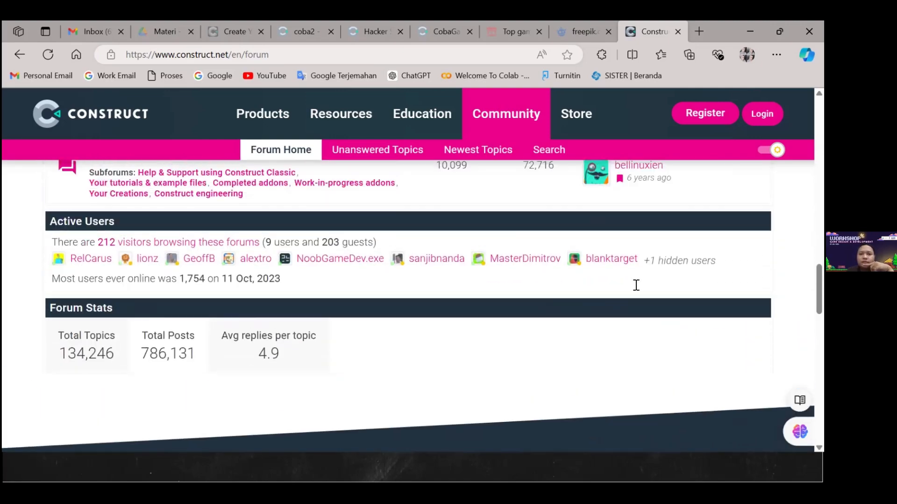
{"action": "scroll", "coordinate": [711, 181], "scroll_direction": "up", "scroll_amount": 6}
{"action": "scroll", "coordinate": [711, 181], "scroll_direction": "up", "scroll_amount": 4}
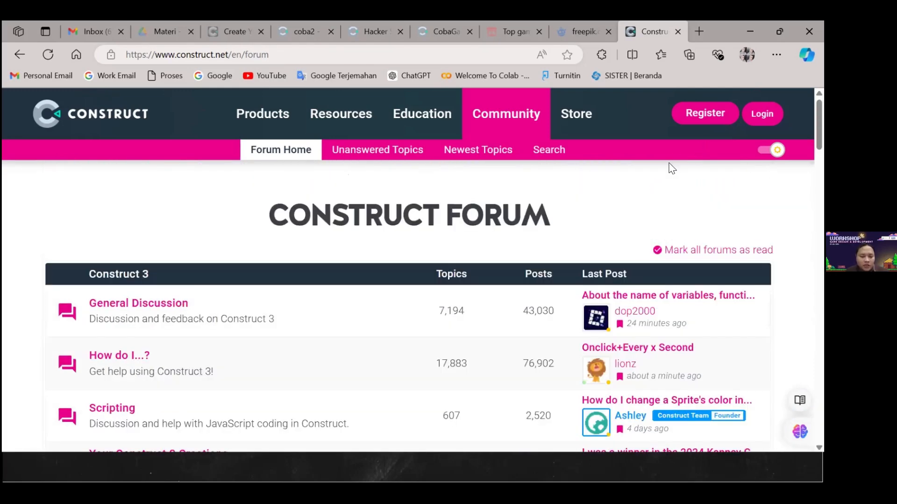
Switch to the slide presentation and show the "Best Practices for Development" slide
{"action": "key", "text": "alt+Tab"}
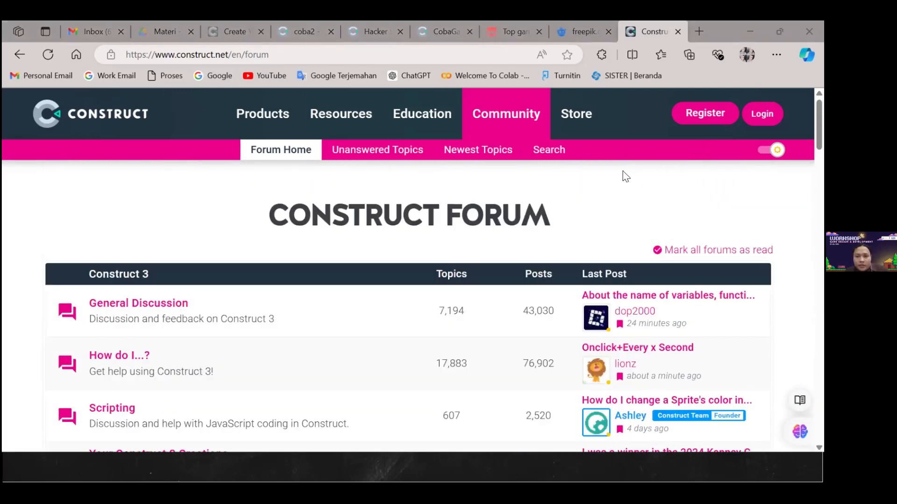
{"action": "key", "text": "alt+Tab"}
{"action": "key", "text": "alt+Tab"}
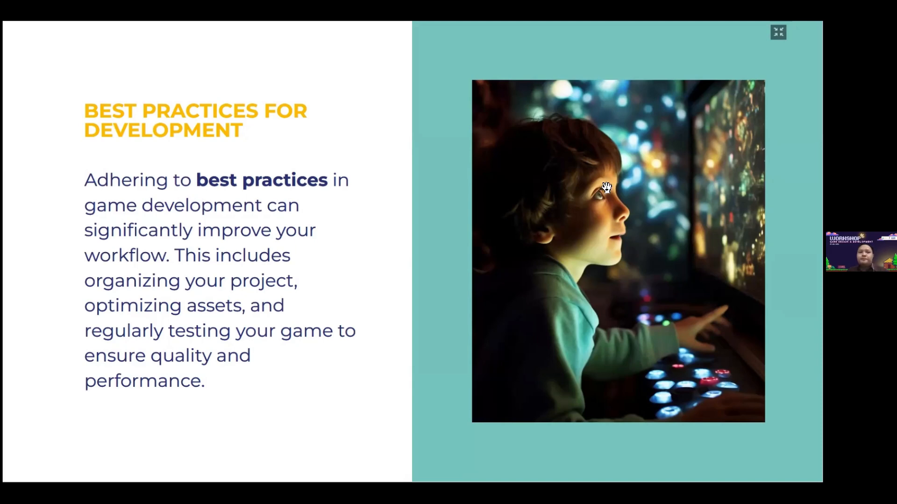
{"action": "left_click", "coordinate": [667, 210]}
{"action": "key", "text": "Left"}
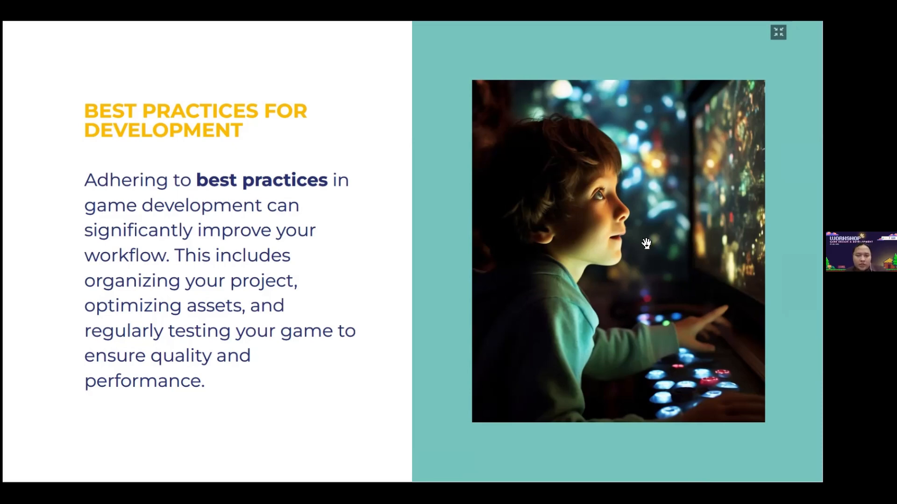
Switch back to the browser and display Layout 1 of the Hacker Slayer project in the Construct 3 editor
{"action": "key", "text": "alt+Tab"}
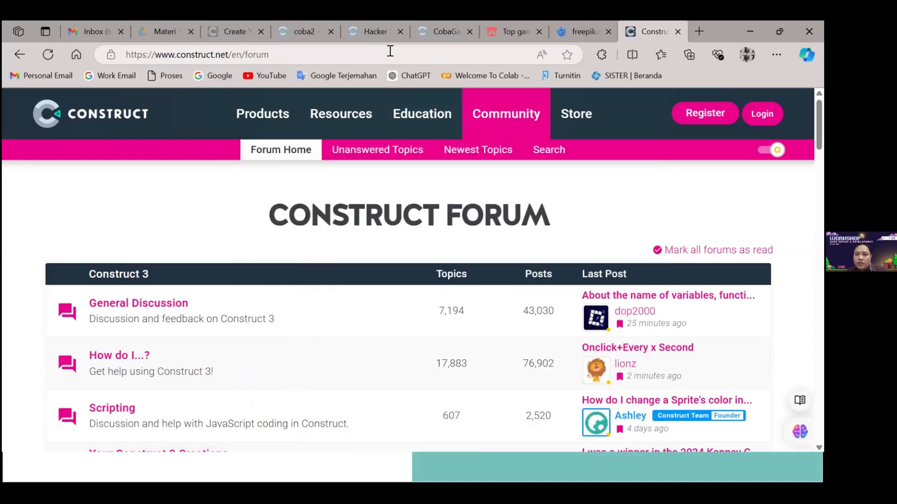
{"action": "left_click", "coordinate": [376, 33]}
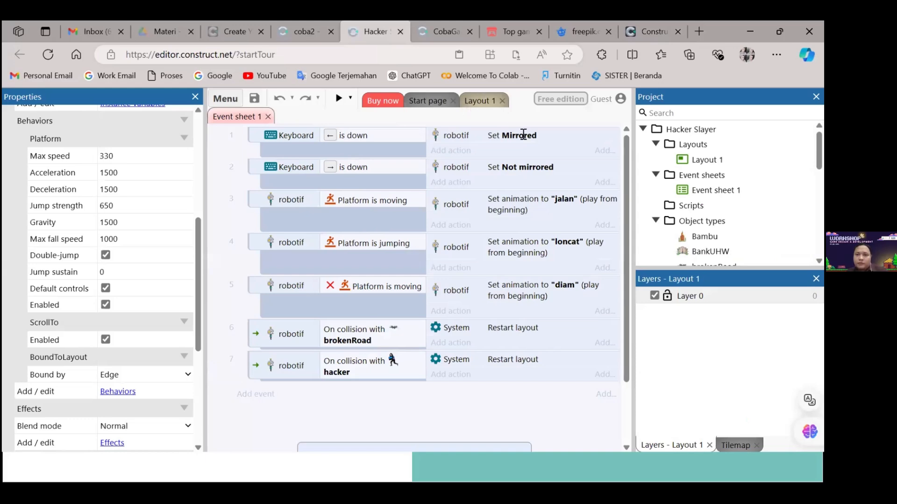
{"action": "left_click", "coordinate": [476, 101]}
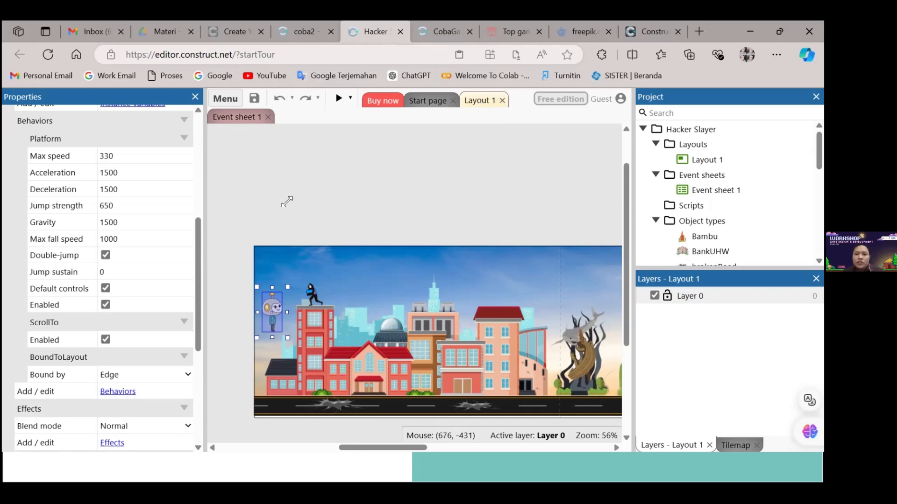
Examine the properties of the robotif sprite and of Layout 1, along with the project's object types
{"action": "scroll", "coordinate": [196, 180], "scroll_direction": "up", "scroll_amount": 5}
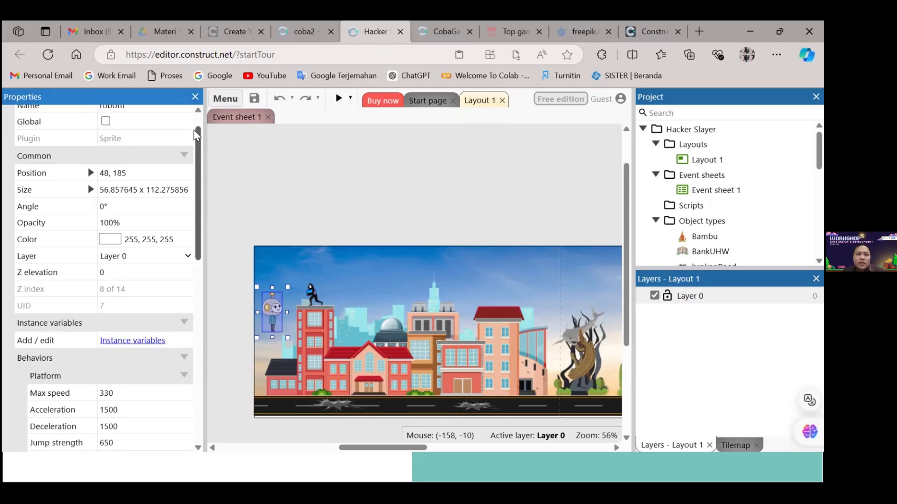
{"action": "scroll", "coordinate": [196, 134], "scroll_direction": "up", "scroll_amount": 1}
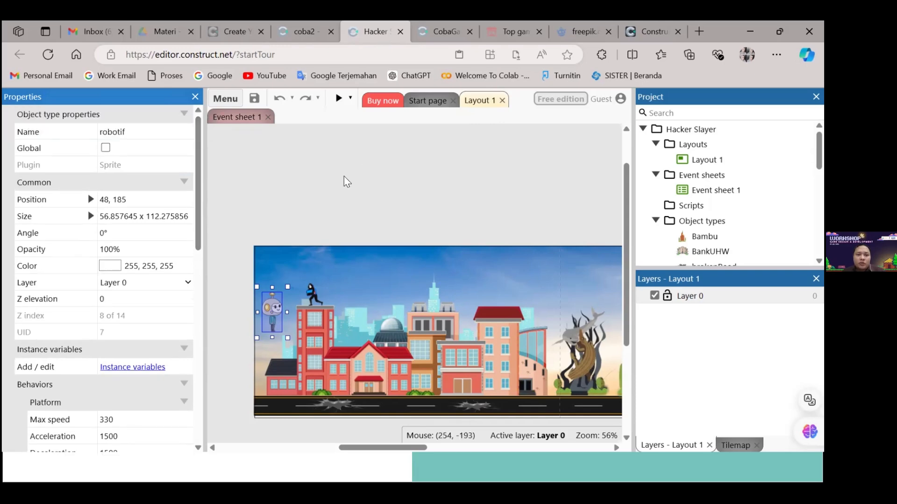
{"action": "left_click", "coordinate": [413, 186]}
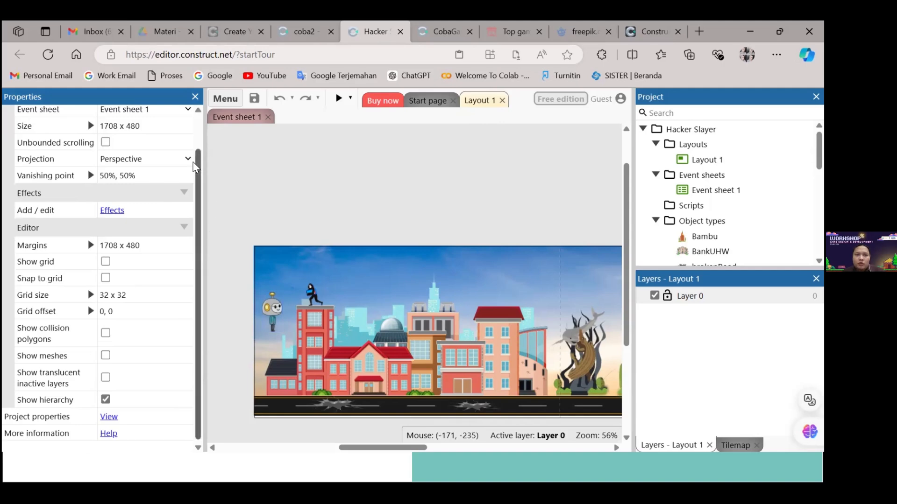
{"action": "scroll", "coordinate": [197, 164], "scroll_direction": "up", "scroll_amount": 1}
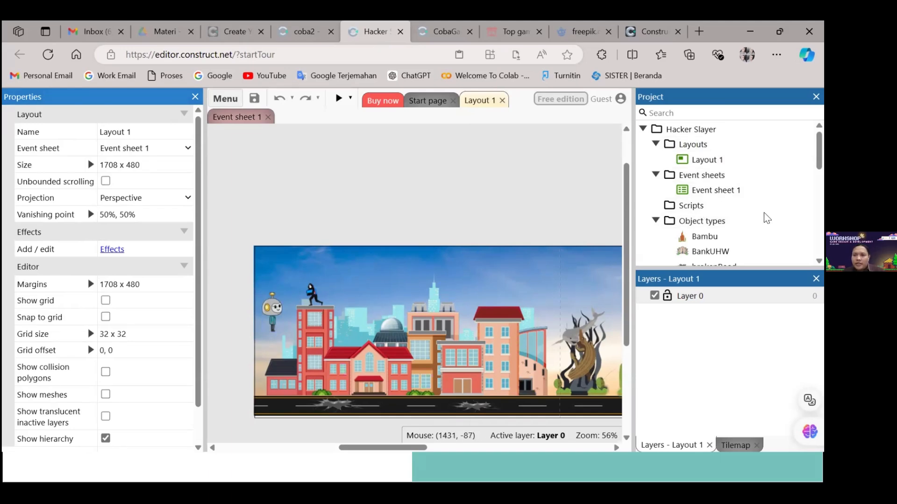
{"action": "scroll", "coordinate": [750, 216], "scroll_direction": "down", "scroll_amount": 2}
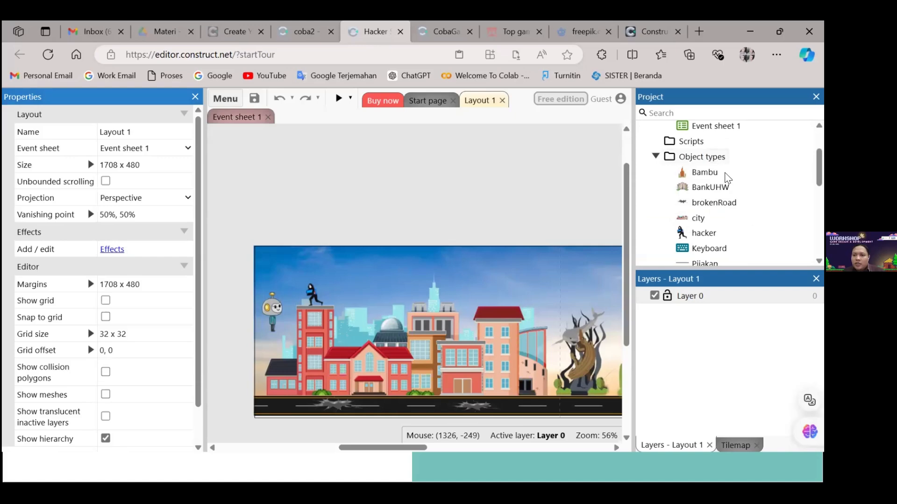
Look through the project's folders, from layouts and object types down to timelines, sounds and files, collapsing the Music folder
{"action": "scroll", "coordinate": [721, 175], "scroll_direction": "down", "scroll_amount": 6}
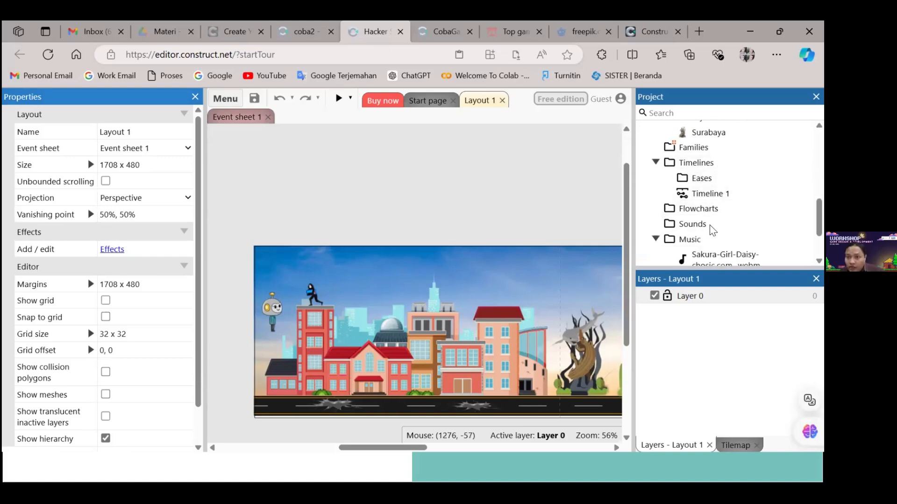
{"action": "scroll", "coordinate": [713, 234], "scroll_direction": "down", "scroll_amount": 2}
{"action": "left_click", "coordinate": [655, 170]}
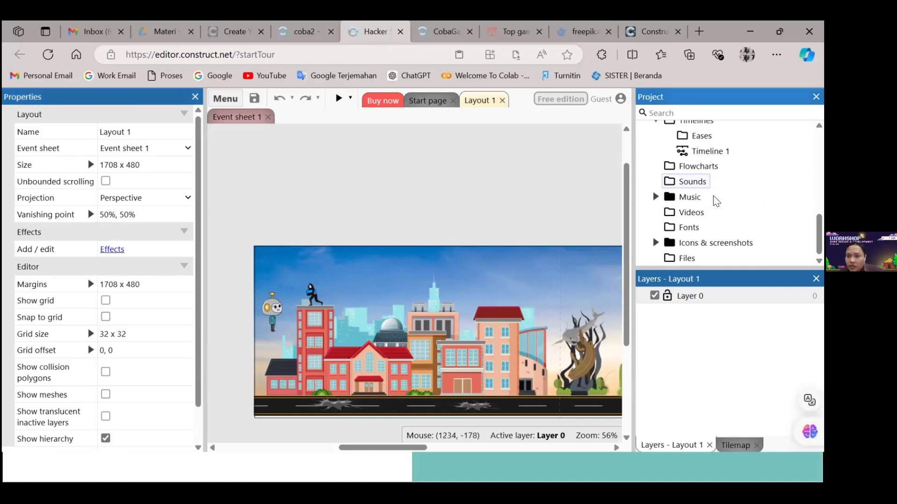
{"action": "scroll", "coordinate": [704, 217], "scroll_direction": "up", "scroll_amount": 5}
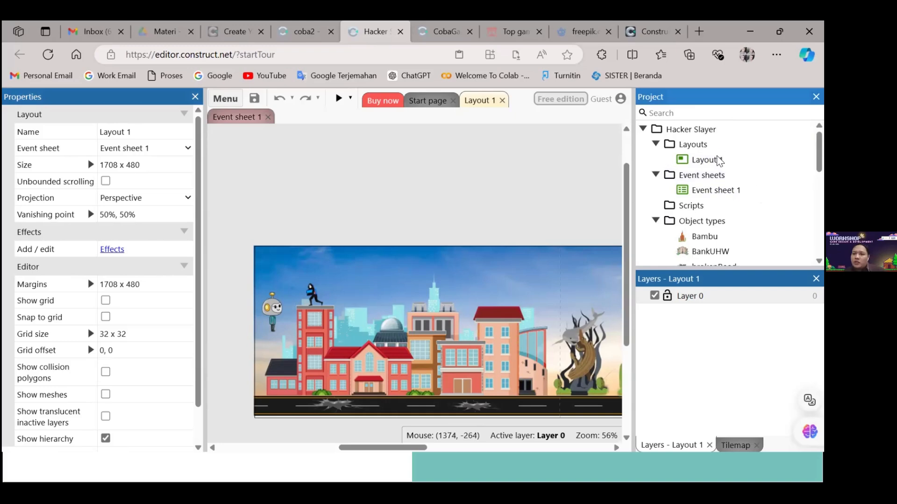
{"action": "scroll", "coordinate": [752, 215], "scroll_direction": "down", "scroll_amount": 1}
{"action": "scroll", "coordinate": [758, 217], "scroll_direction": "down", "scroll_amount": 3}
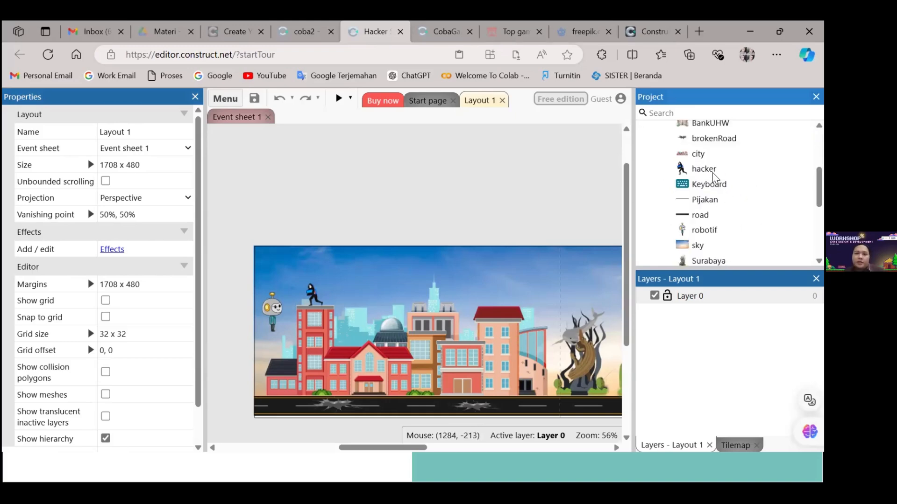
{"action": "scroll", "coordinate": [758, 219], "scroll_direction": "up", "scroll_amount": 4}
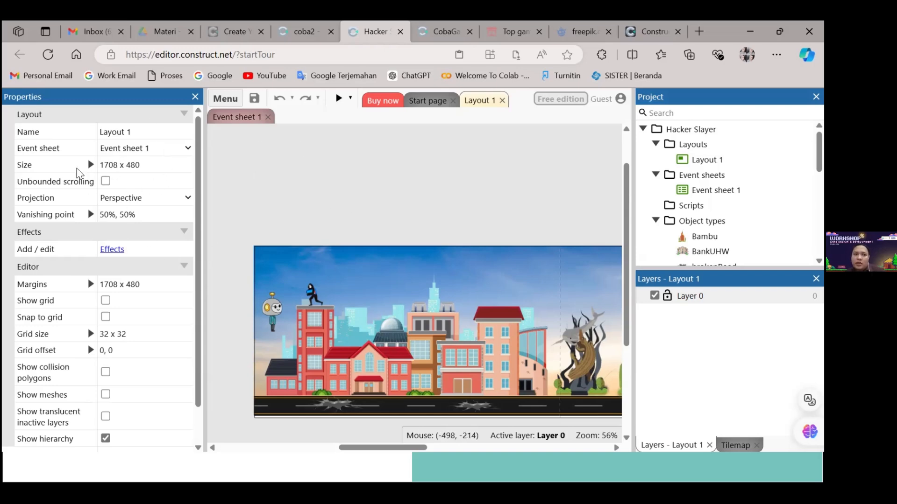
Rename the layout Layout 1 as MainGame
{"action": "left_click", "coordinate": [151, 133]}
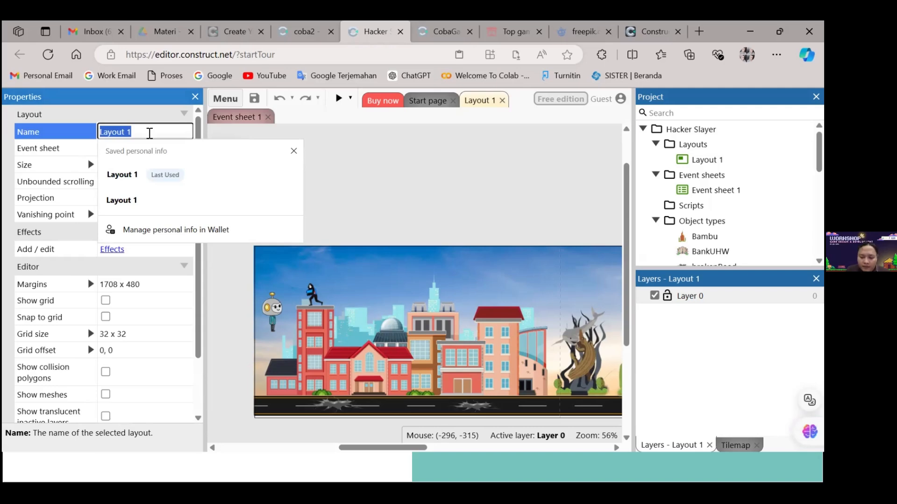
{"action": "type", "text": "M"}
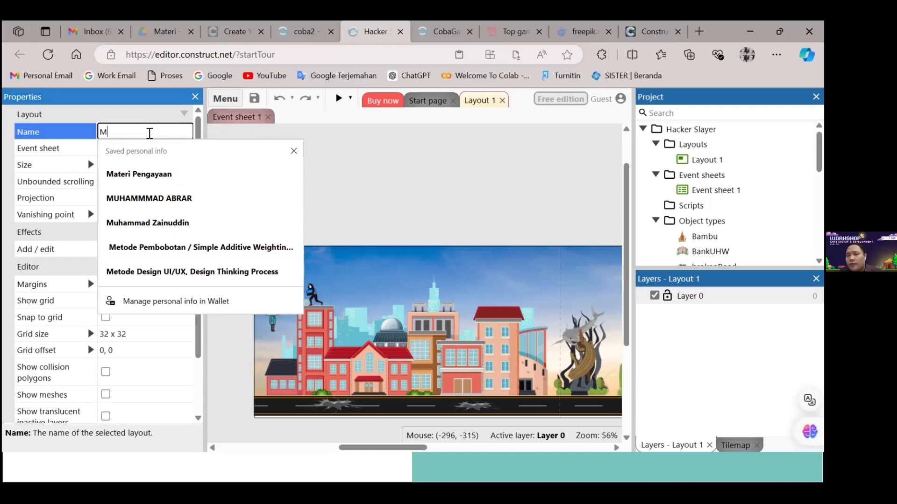
{"action": "type", "text": "ain"}
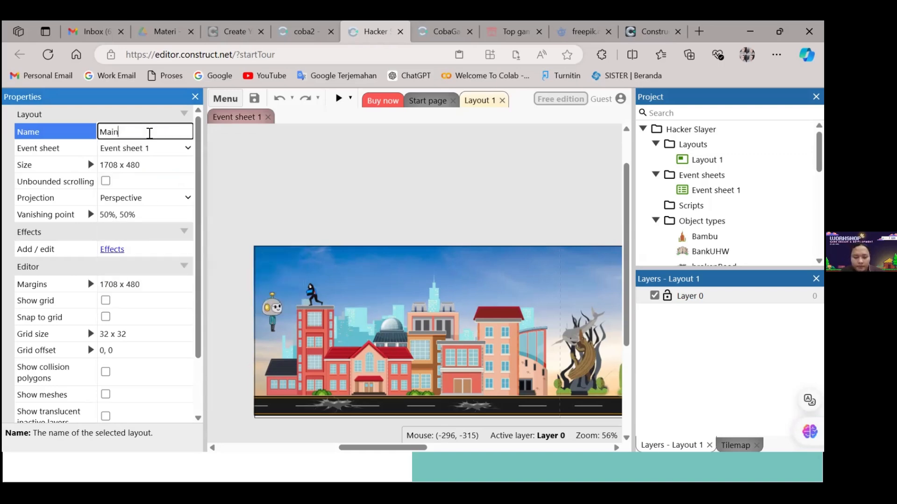
{"action": "type", "text": "Game"}
{"action": "key", "text": "Return"}
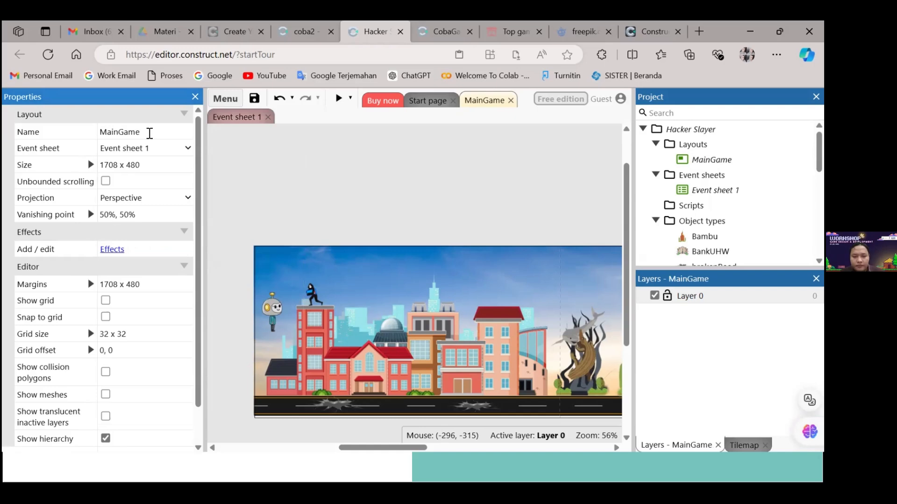
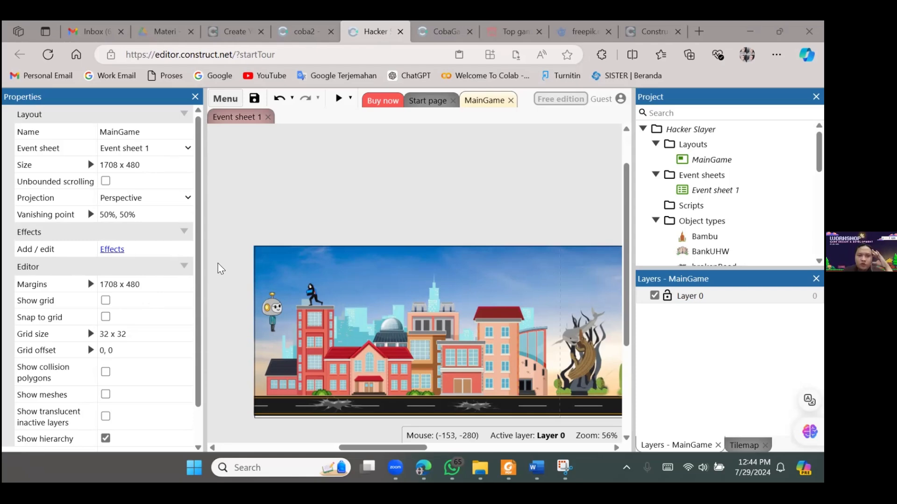
Examine the Hacker Slayer project properties, covering the About, Colors, Startup and Display sections
{"action": "scroll", "coordinate": [122, 428], "scroll_direction": "down", "scroll_amount": 2}
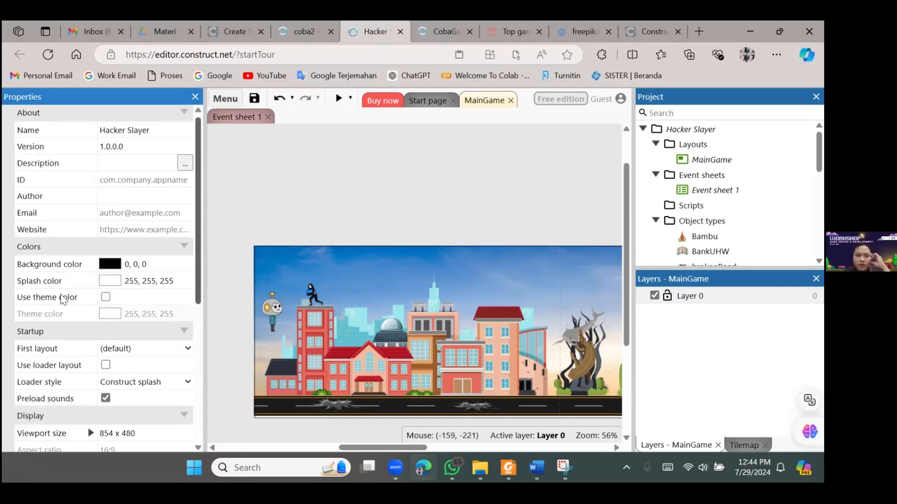
{"action": "scroll", "coordinate": [55, 284], "scroll_direction": "down", "scroll_amount": 3}
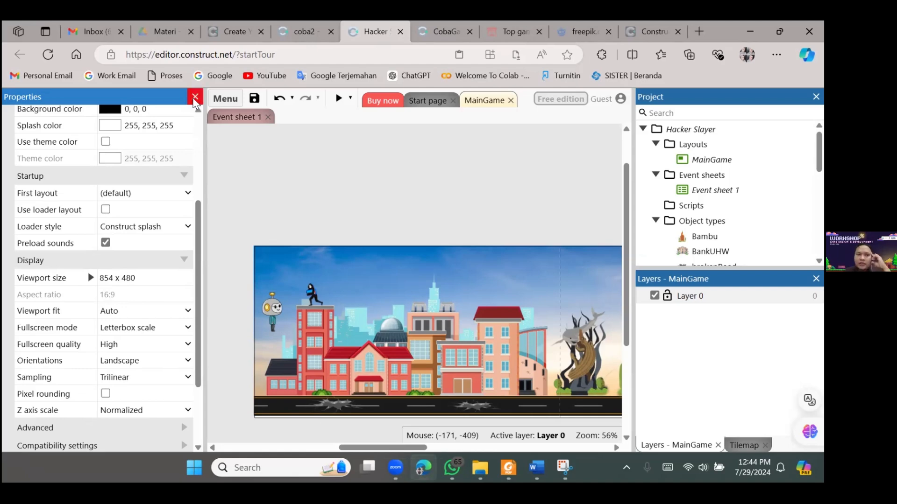
{"action": "left_click", "coordinate": [500, 300]}
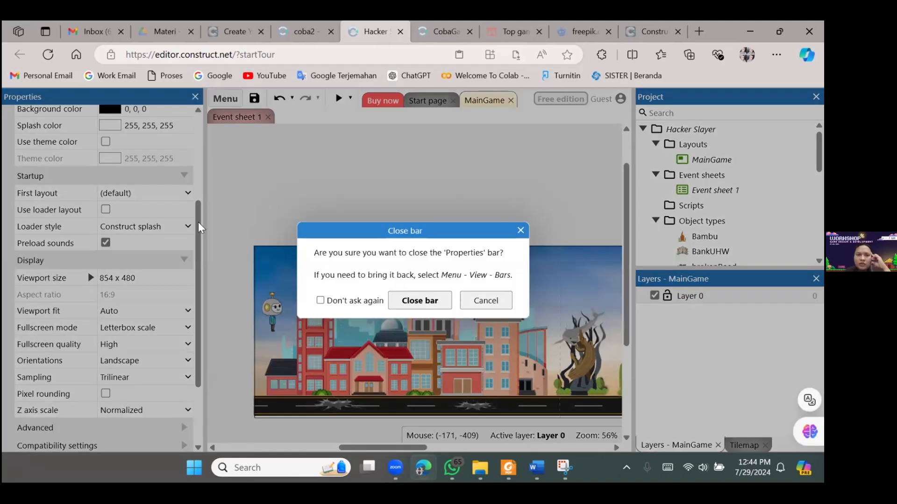
{"action": "left_click_drag", "start_coordinate": [198, 223], "coordinate": [200, 121]}
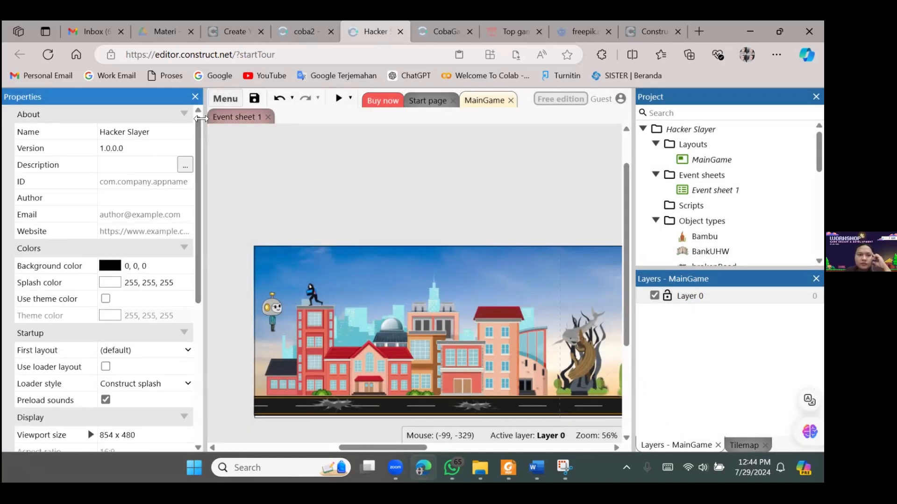
{"action": "left_click", "coordinate": [184, 116]}
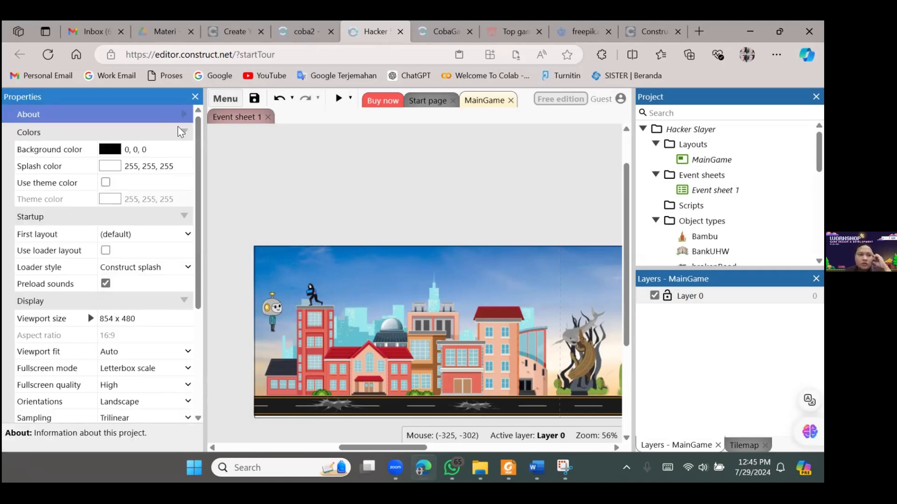
{"action": "left_click", "coordinate": [184, 116]}
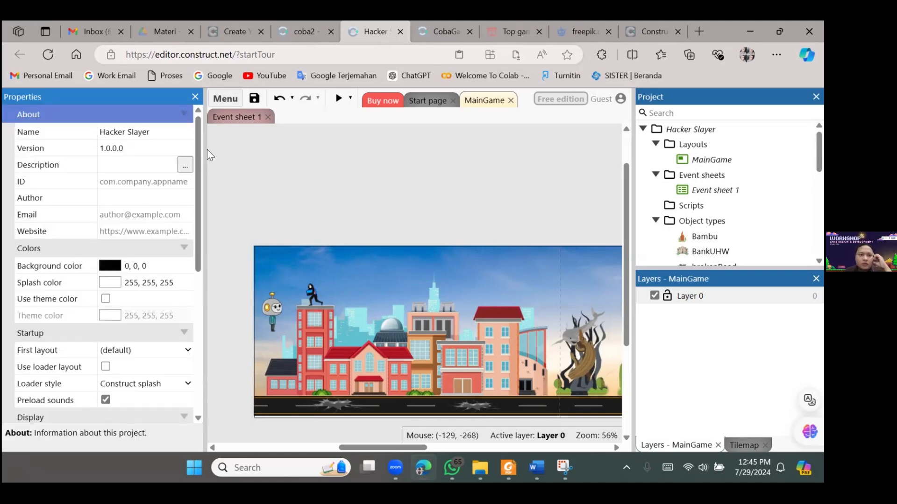
{"action": "scroll", "coordinate": [192, 282], "scroll_direction": "down", "scroll_amount": 6}
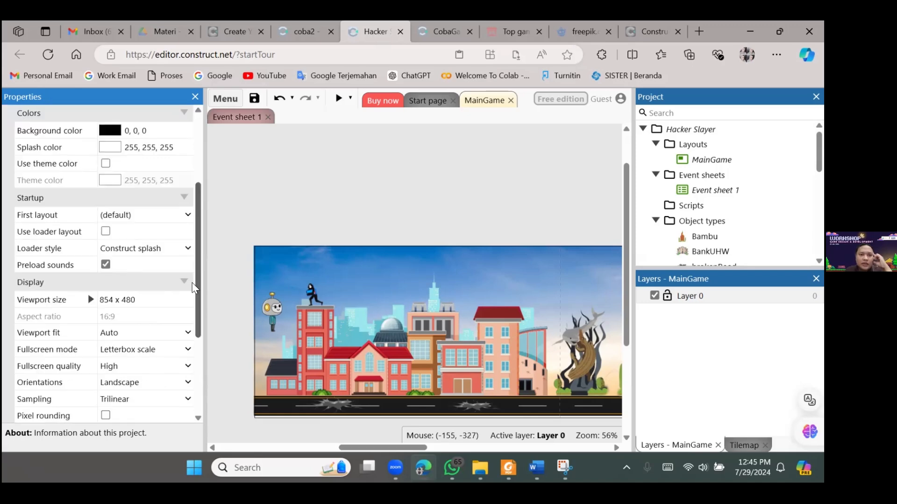
{"action": "scroll", "coordinate": [189, 239], "scroll_direction": "up", "scroll_amount": 2}
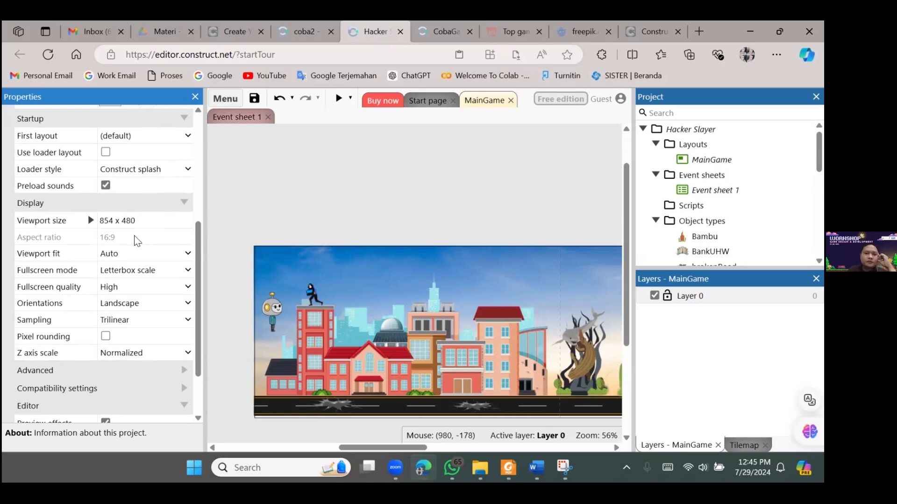
{"action": "scroll", "coordinate": [200, 178], "scroll_direction": "up", "scroll_amount": 1}
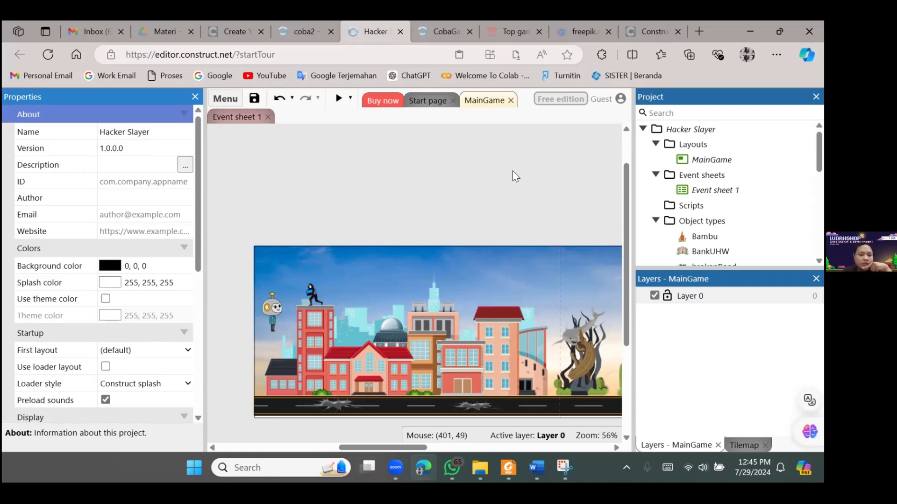
Return to the MainGame layout's properties and look over its scene alongside the size and editor settings
{"action": "mouse_move", "coordinate": [397, 448]}
{"action": "left_mouse_down"}
{"action": "mouse_move", "coordinate": [411, 456]}
{"action": "mouse_move", "coordinate": [490, 451]}
{"action": "mouse_move", "coordinate": [381, 463]}
{"action": "mouse_move", "coordinate": [413, 460]}
{"action": "mouse_move", "coordinate": [406, 455]}
{"action": "left_mouse_up"}
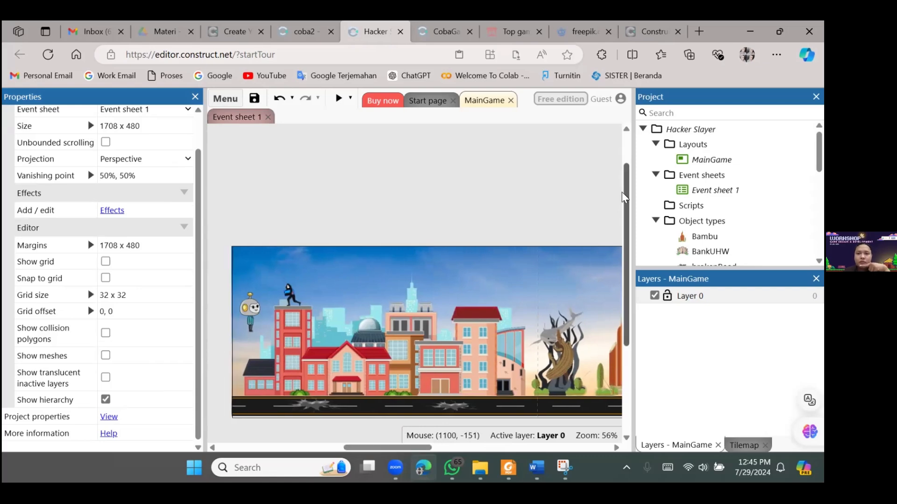
{"action": "left_click_drag", "start_coordinate": [628, 196], "coordinate": [628, 211]}
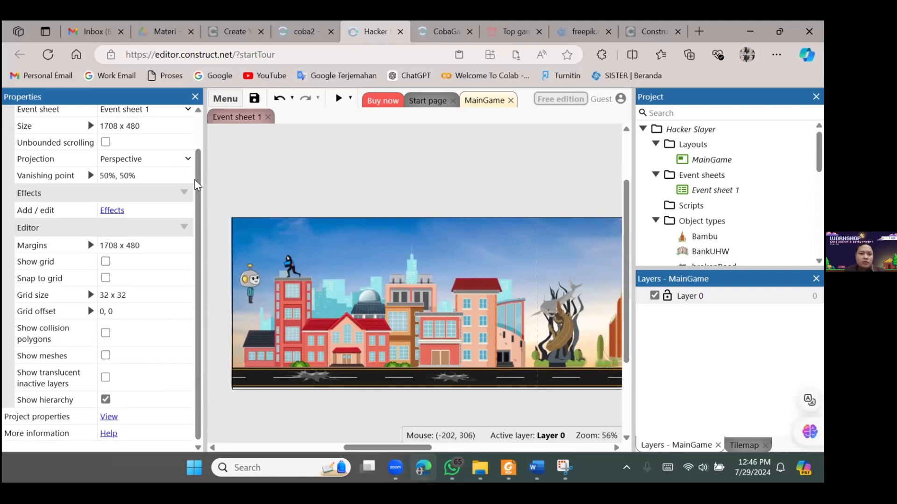
{"action": "scroll", "coordinate": [136, 379], "scroll_direction": "up", "scroll_amount": 1}
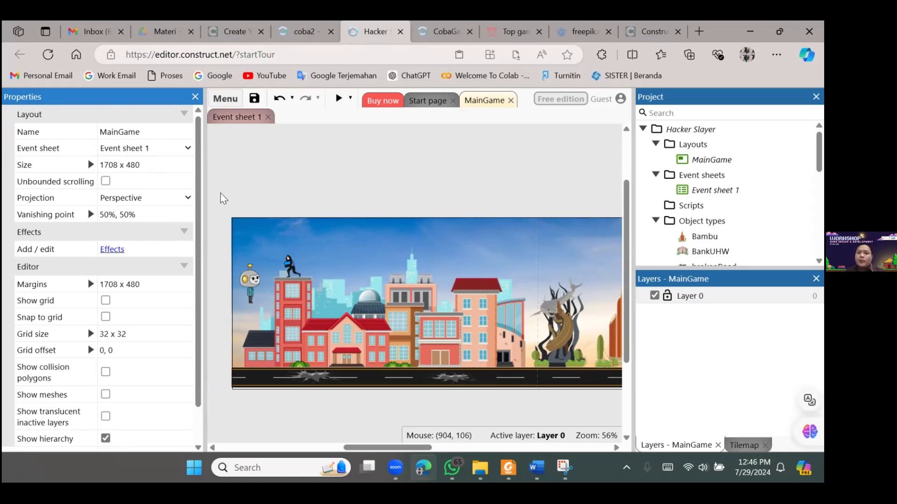
{"action": "scroll", "coordinate": [230, 171], "scroll_direction": "right", "scroll_amount": 1}
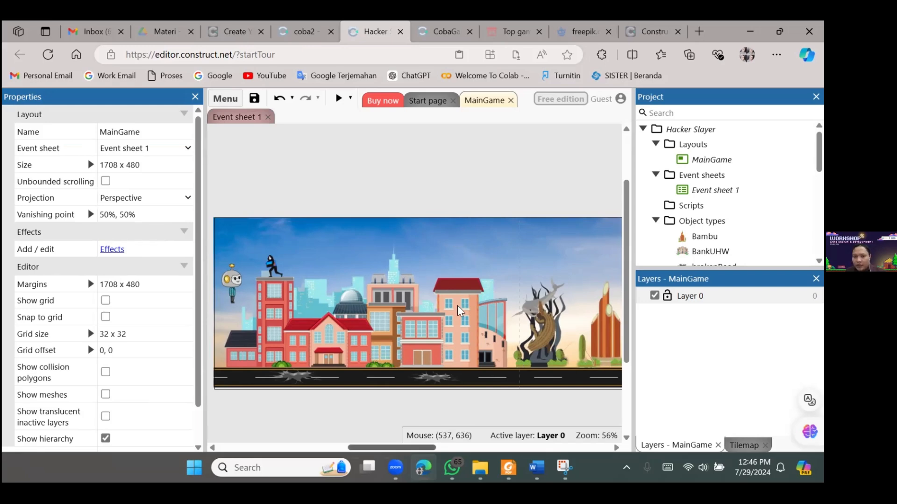
{"action": "left_click_drag", "start_coordinate": [406, 446], "coordinate": [394, 447]}
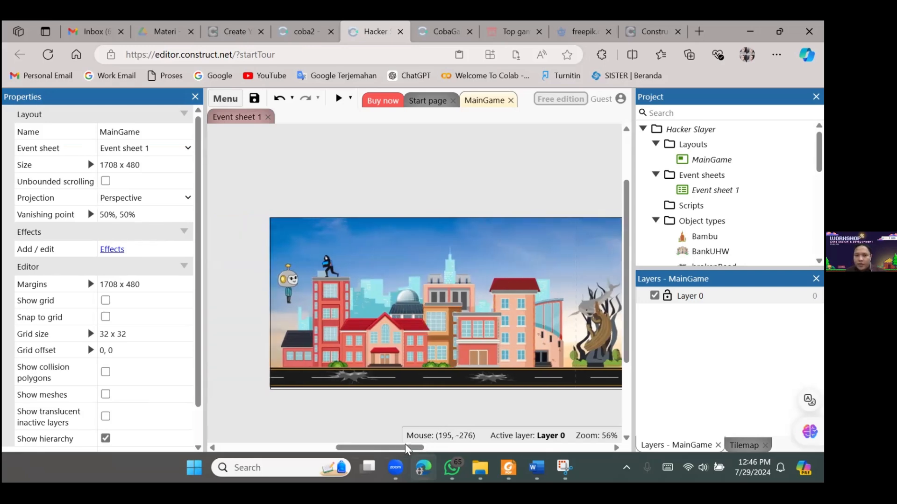
Preview the game, walk and jump the robot through the city to the UHW Perbanas building and back, and close the preview
{"action": "key", "text": "F5"}
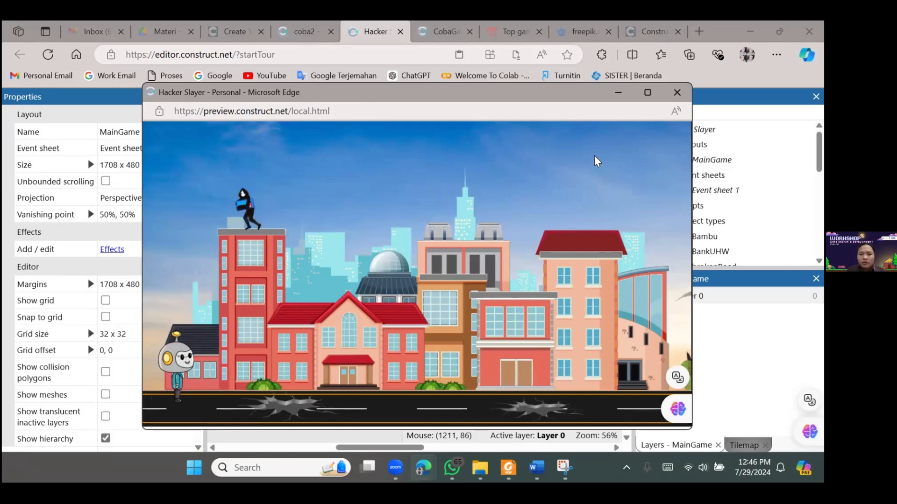
{"action": "key", "text": "Right"}
{"action": "key", "text": "Up"}
{"action": "key", "text": "Right"}
{"action": "key", "text": "Up"}
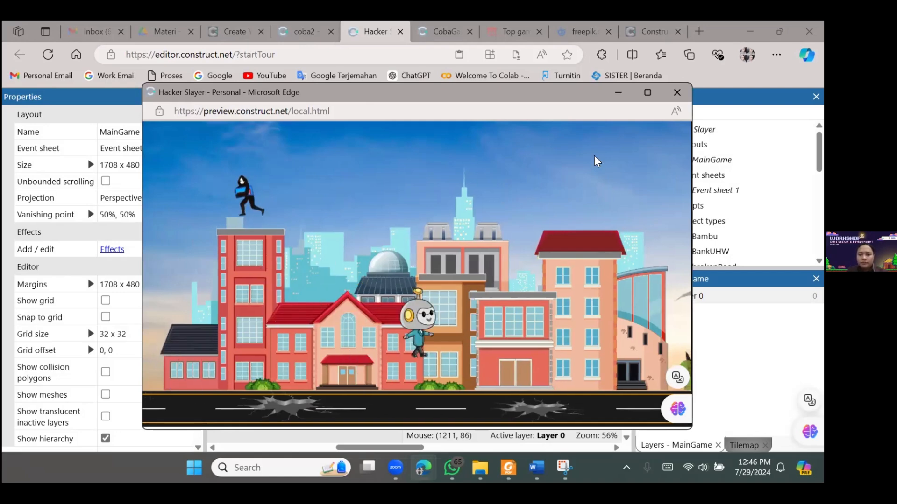
{"action": "key", "text": "Left"}
{"action": "key", "text": "Up"}
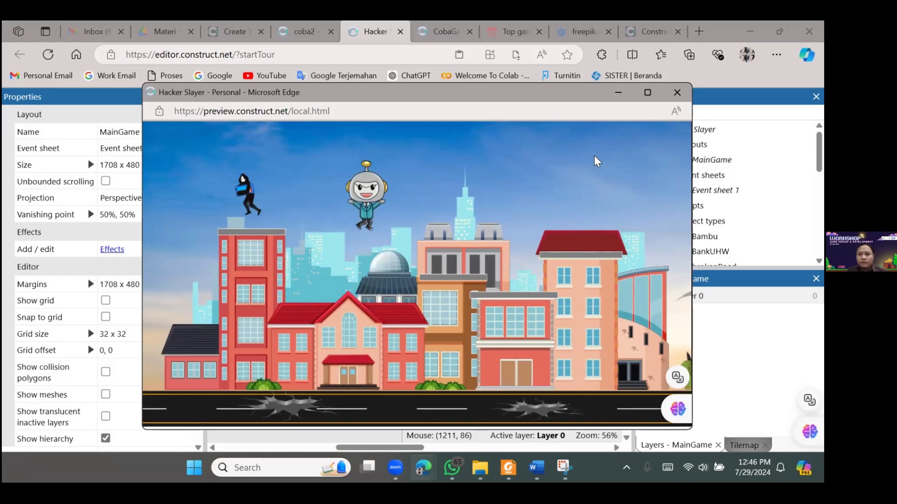
{"action": "key", "text": "Right"}
{"action": "key", "text": "Up"}
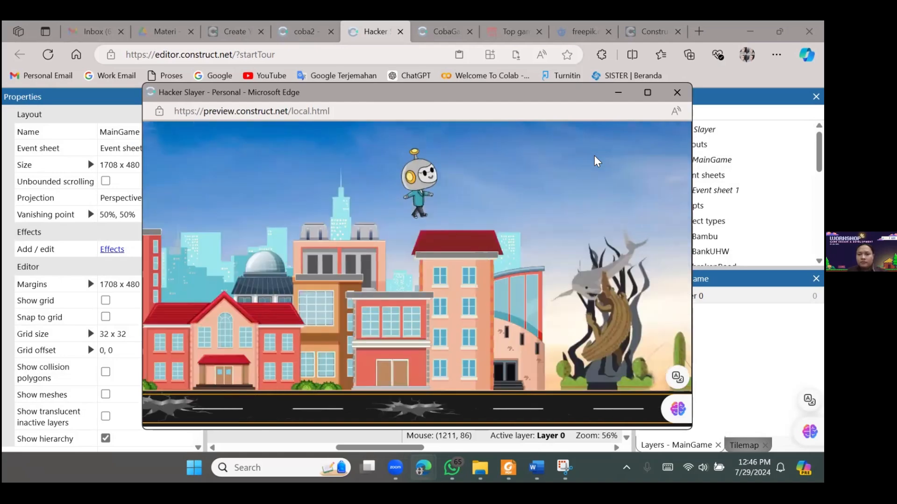
{"action": "key", "text": "Right"}
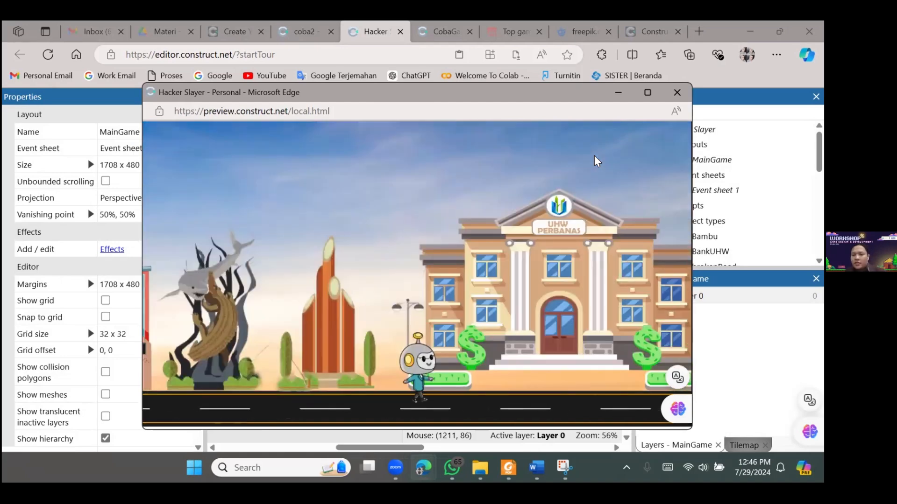
{"action": "key", "text": "Left"}
{"action": "key", "text": "Right"}
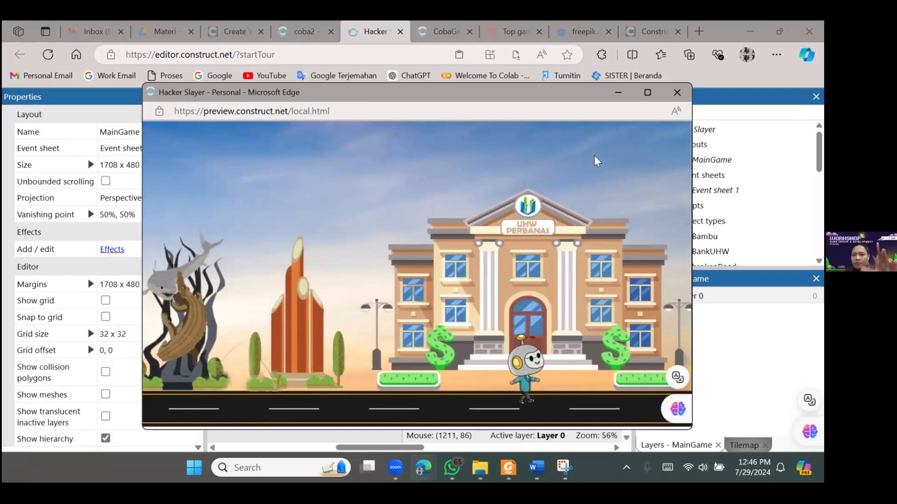
{"action": "key", "text": "Left"}
{"action": "key", "text": "Left"}
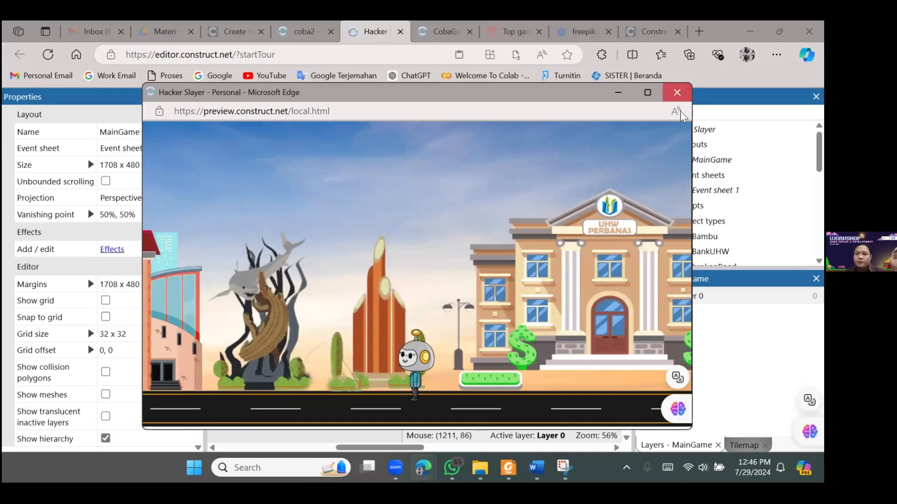
{"action": "left_click", "coordinate": [678, 98]}
Look over the MainGame scene and go through the project's list of object types
{"action": "mouse_move", "coordinate": [396, 446]}
{"action": "left_mouse_down"}
{"action": "mouse_move", "coordinate": [482, 453]}
{"action": "mouse_move", "coordinate": [381, 445]}
{"action": "mouse_move", "coordinate": [472, 455]}
{"action": "mouse_move", "coordinate": [394, 433]}
{"action": "mouse_move", "coordinate": [405, 432]}
{"action": "mouse_move", "coordinate": [403, 446]}
{"action": "left_mouse_up"}
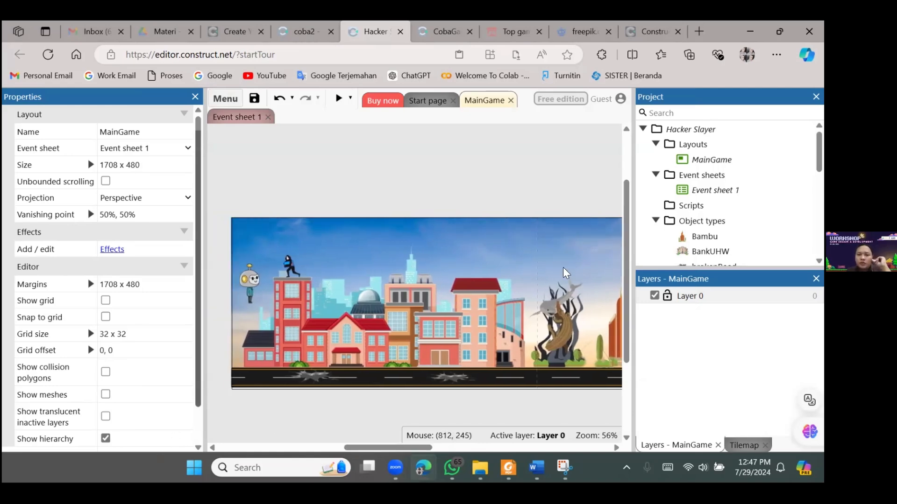
{"action": "mouse_move", "coordinate": [395, 447]}
{"action": "left_mouse_down"}
{"action": "mouse_move", "coordinate": [415, 447]}
{"action": "mouse_move", "coordinate": [408, 447]}
{"action": "left_mouse_up"}
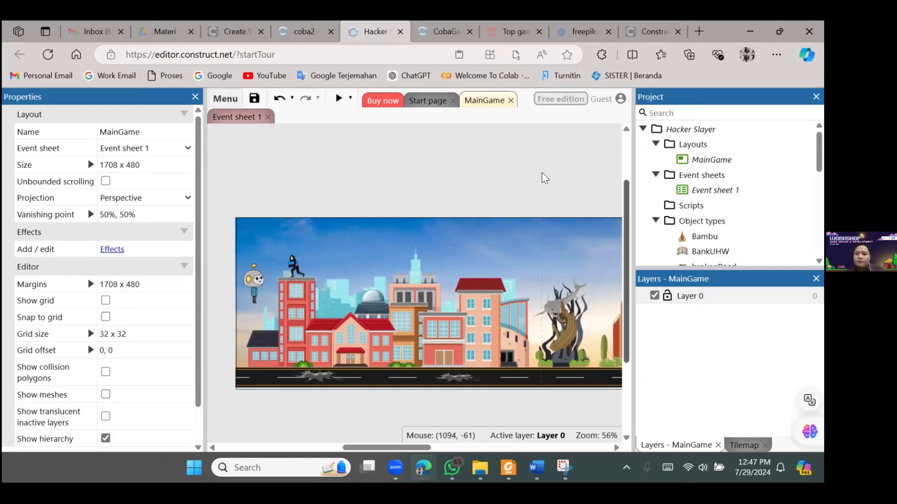
{"action": "scroll", "coordinate": [627, 168], "scroll_direction": "up", "scroll_amount": 3}
{"action": "scroll", "coordinate": [626, 185], "scroll_direction": "down", "scroll_amount": 5}
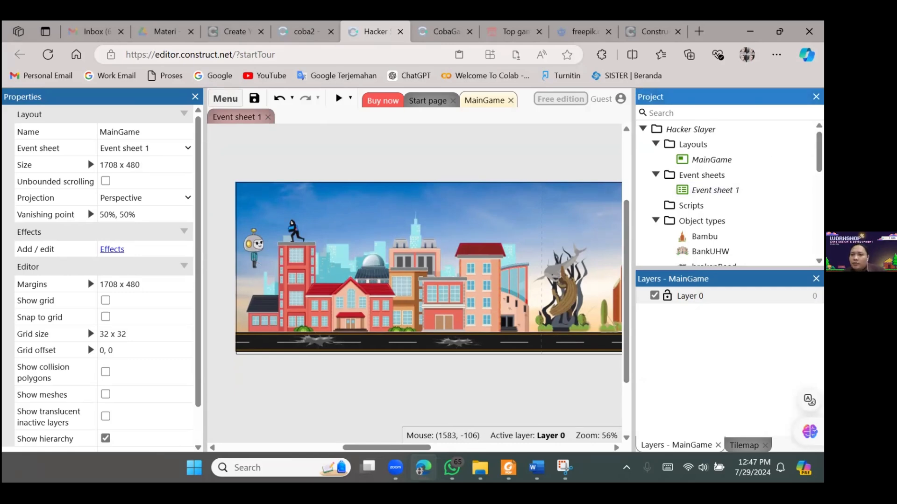
{"action": "scroll", "coordinate": [729, 191], "scroll_direction": "down", "scroll_amount": 2}
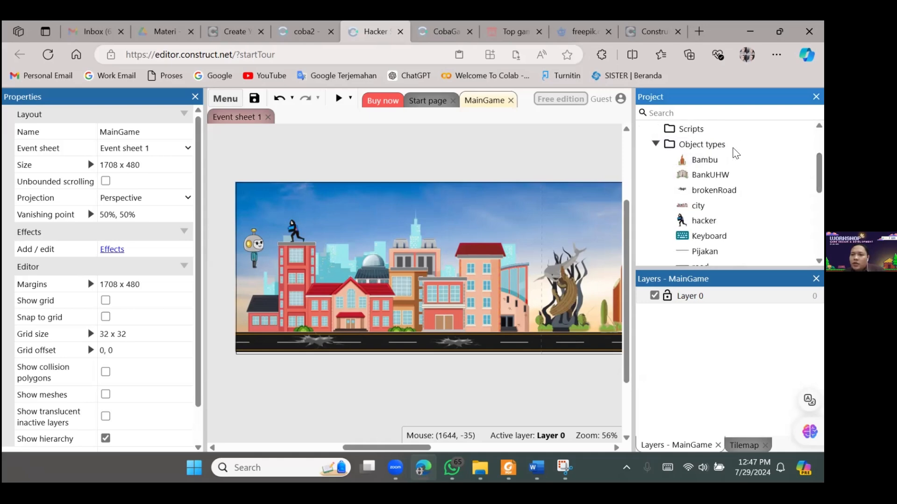
{"action": "scroll", "coordinate": [732, 154], "scroll_direction": "down", "scroll_amount": 2}
{"action": "scroll", "coordinate": [733, 191], "scroll_direction": "down", "scroll_amount": 2}
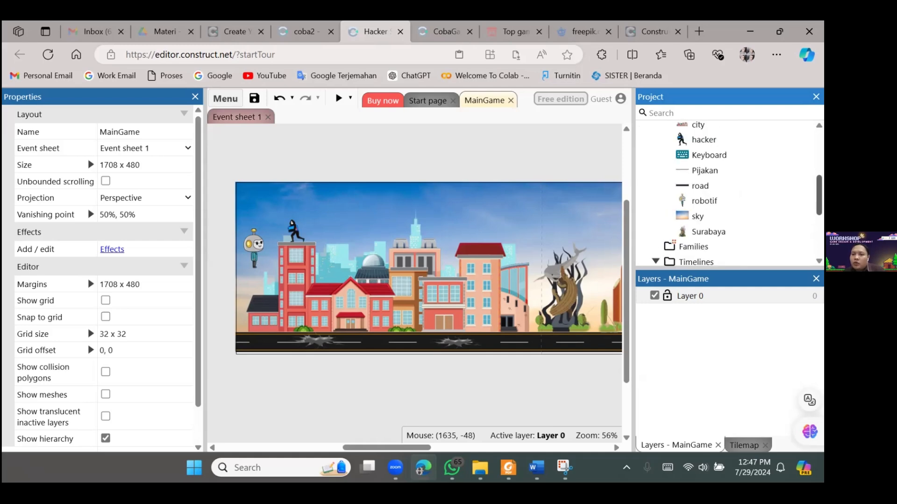
{"action": "scroll", "coordinate": [725, 222], "scroll_direction": "up", "scroll_amount": 2}
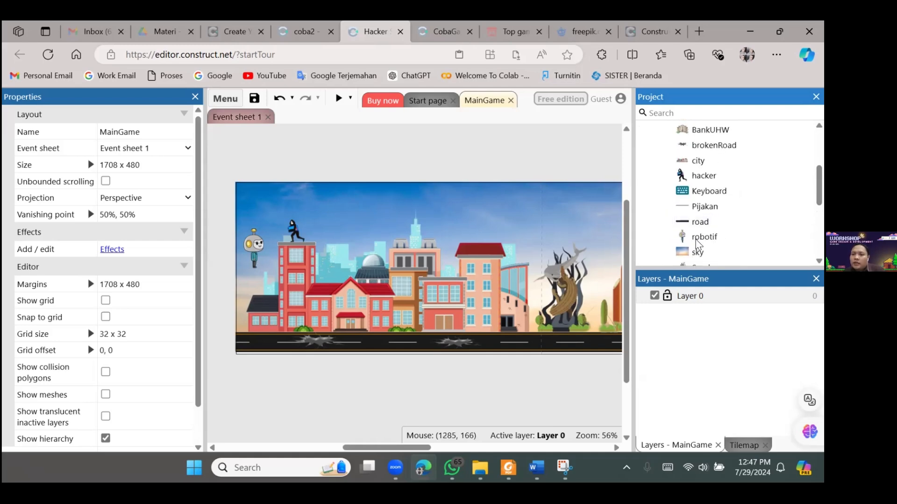
Inspect the robotif, hacker, road and brokenRoad objects and their properties, ending with robotif selected
{"action": "left_click", "coordinate": [703, 238]}
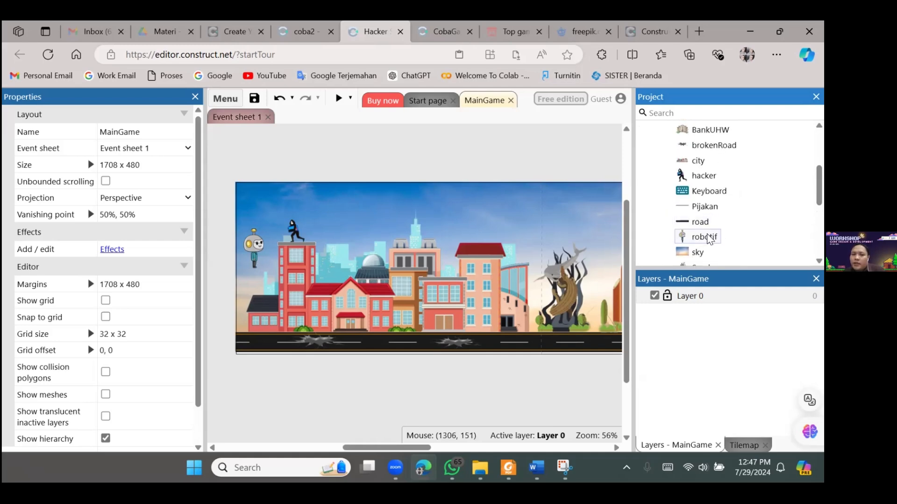
{"action": "left_click", "coordinate": [704, 176]}
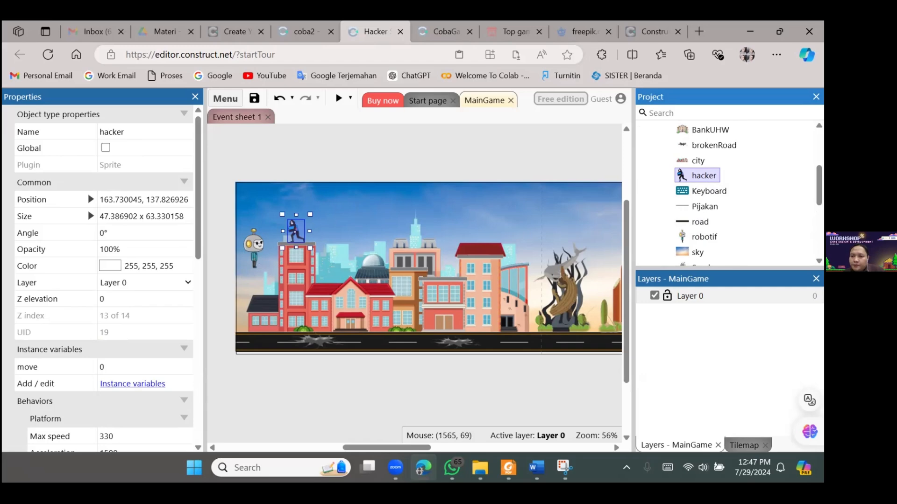
{"action": "scroll", "coordinate": [768, 227], "scroll_direction": "down", "scroll_amount": 1}
{"action": "scroll", "coordinate": [710, 234], "scroll_direction": "up", "scroll_amount": 1}
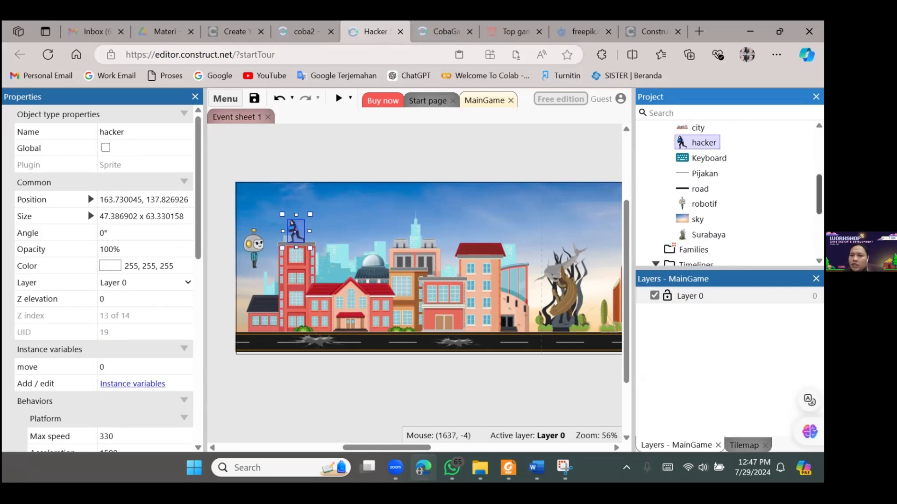
{"action": "left_click", "coordinate": [701, 193]}
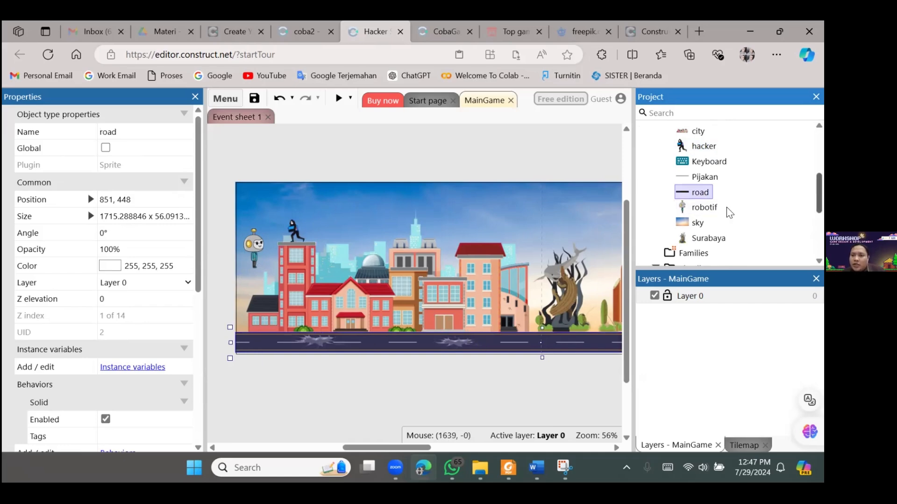
{"action": "scroll", "coordinate": [764, 169], "scroll_direction": "up", "scroll_amount": 3}
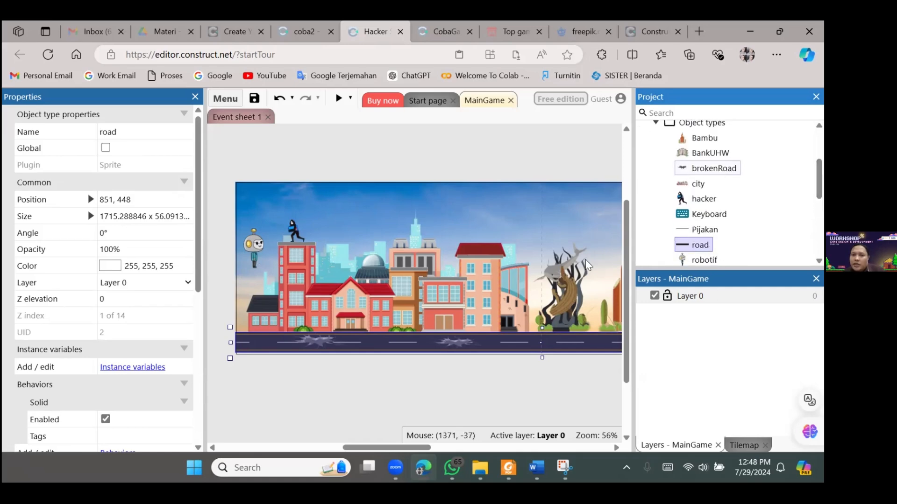
{"action": "left_click", "coordinate": [714, 169]}
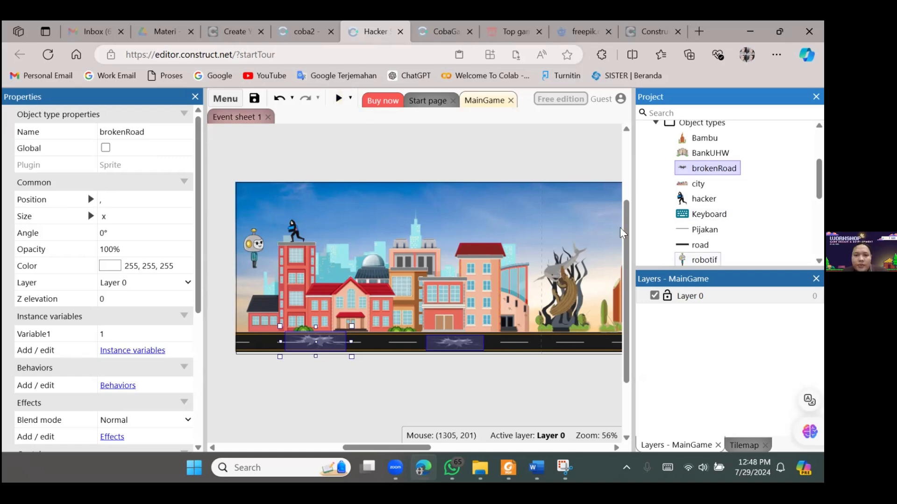
{"action": "left_click", "coordinate": [254, 246]}
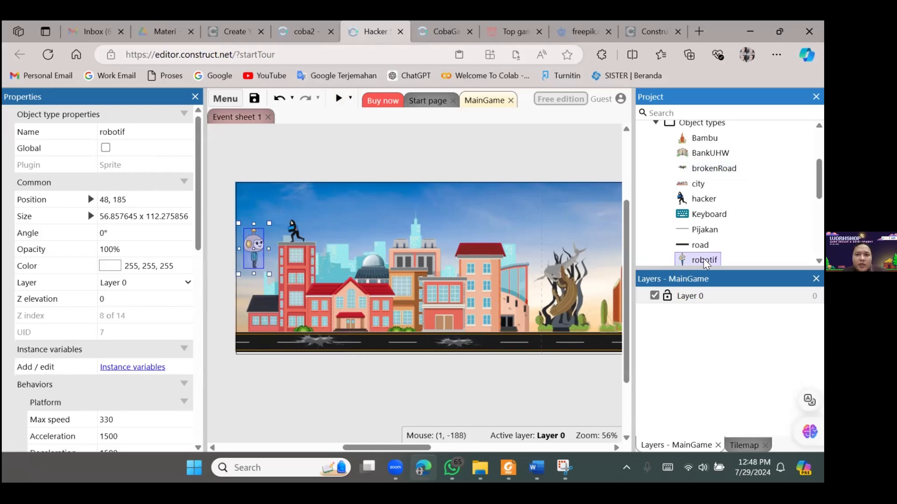
Open Event sheet 1 to examine the keyboard, animation and collision events of robotif
{"action": "left_click", "coordinate": [238, 117]}
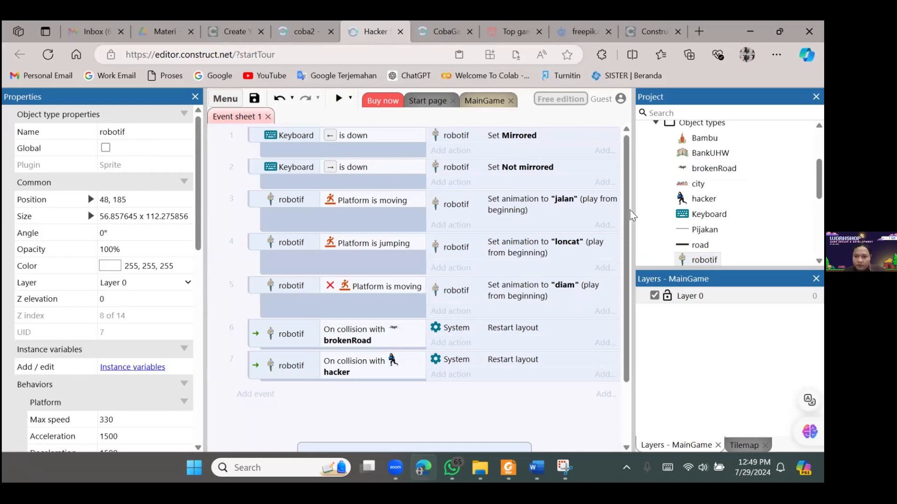
Try to add an event for robotif with the "On collision with another object" condition, using brokenRoad as the object
{"action": "left_click_drag", "start_coordinate": [629, 205], "coordinate": [629, 268]}
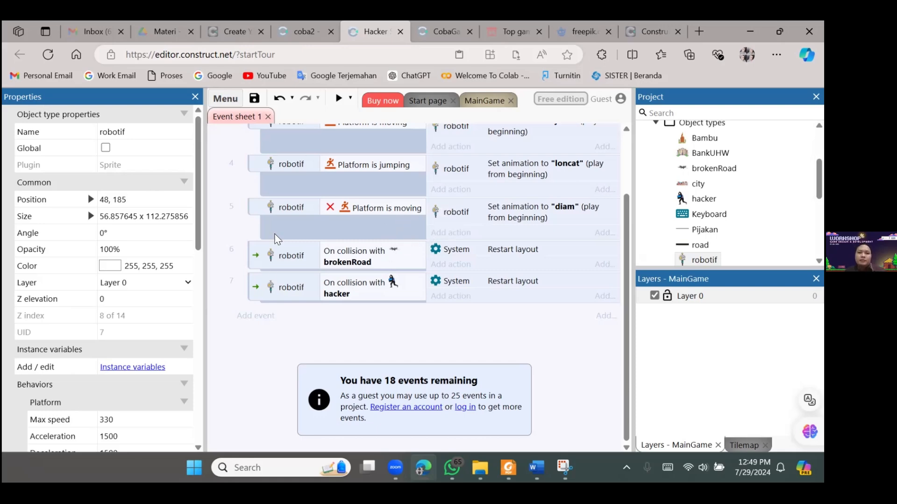
{"action": "scroll", "coordinate": [270, 332], "scroll_direction": "up", "scroll_amount": 3}
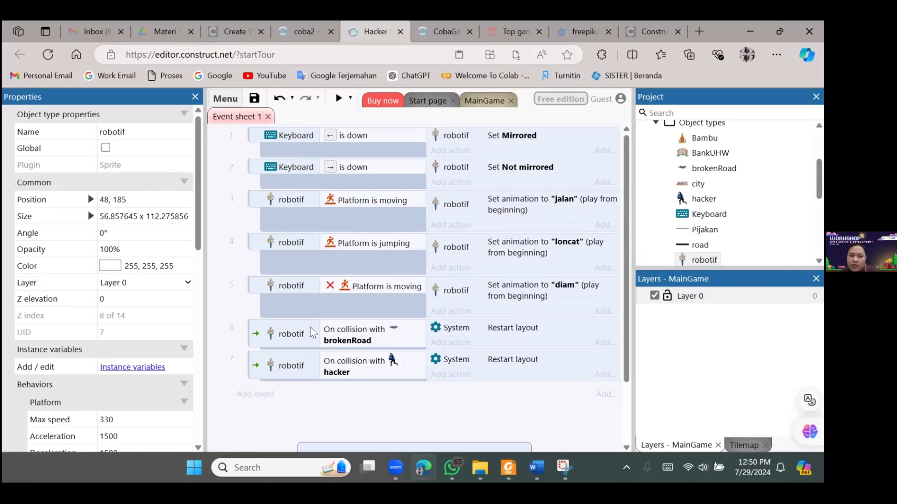
{"action": "left_click", "coordinate": [262, 404]}
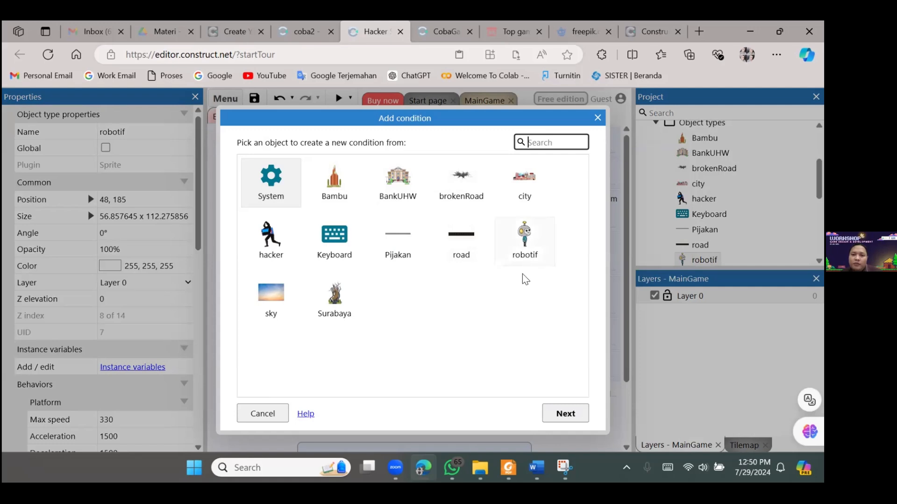
{"action": "left_click", "coordinate": [524, 236]}
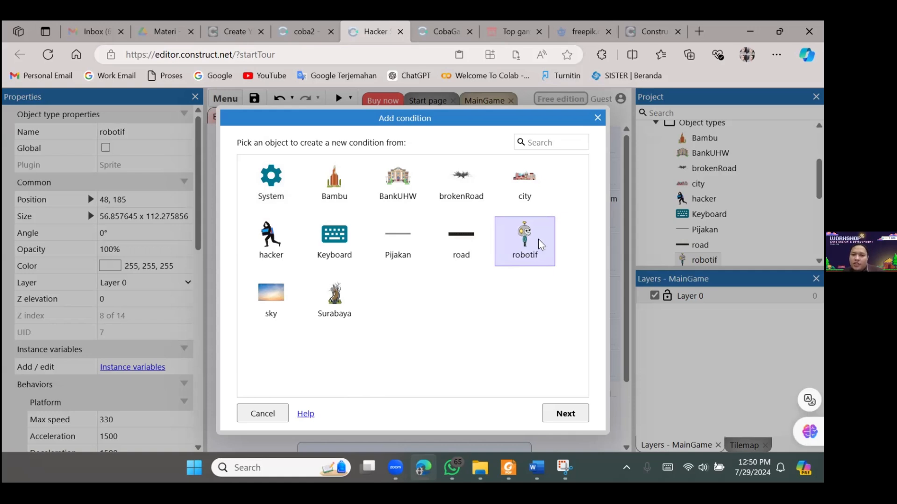
{"action": "left_click", "coordinate": [566, 412]}
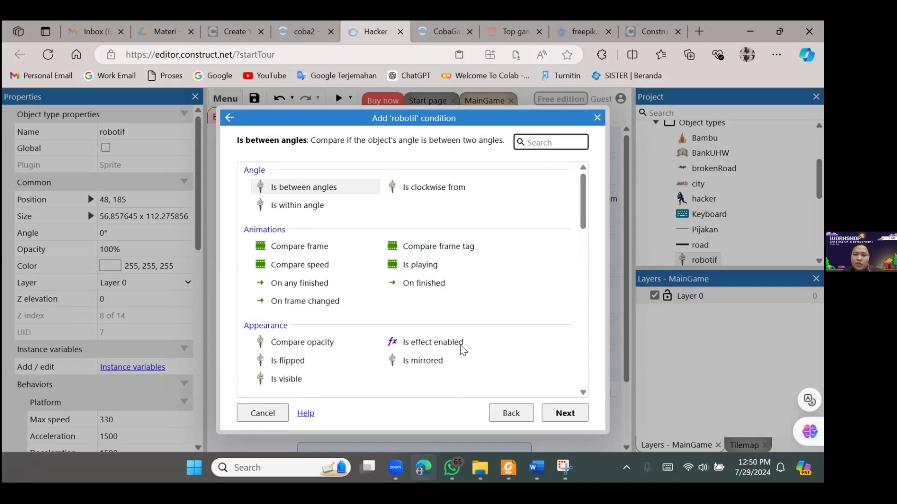
{"action": "type", "text": "coli"}
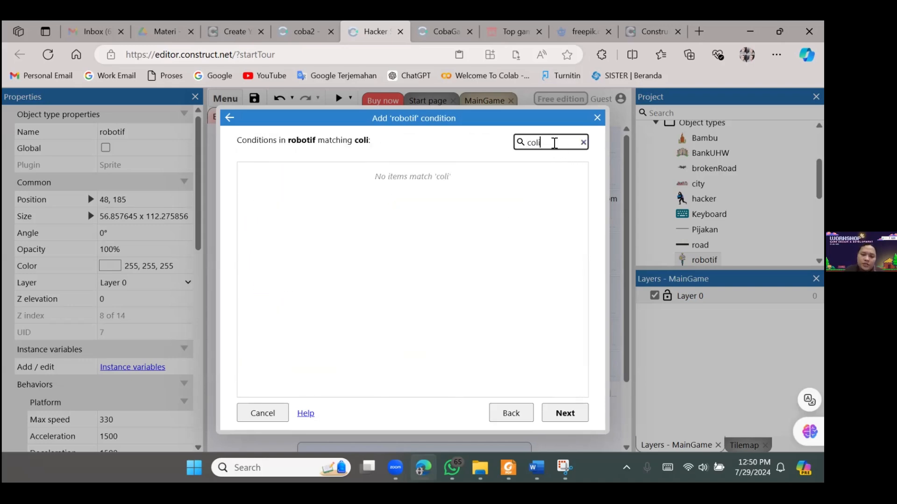
{"action": "key", "text": "BackSpace"}
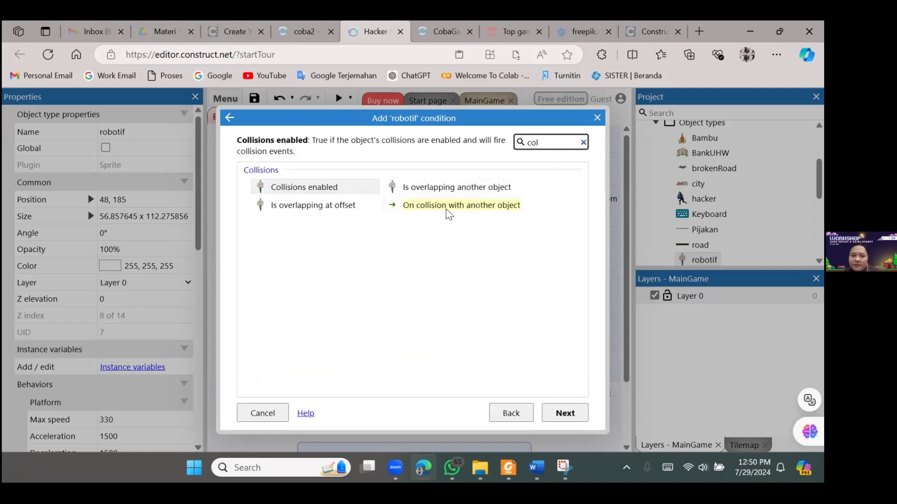
{"action": "left_click", "coordinate": [507, 210]}
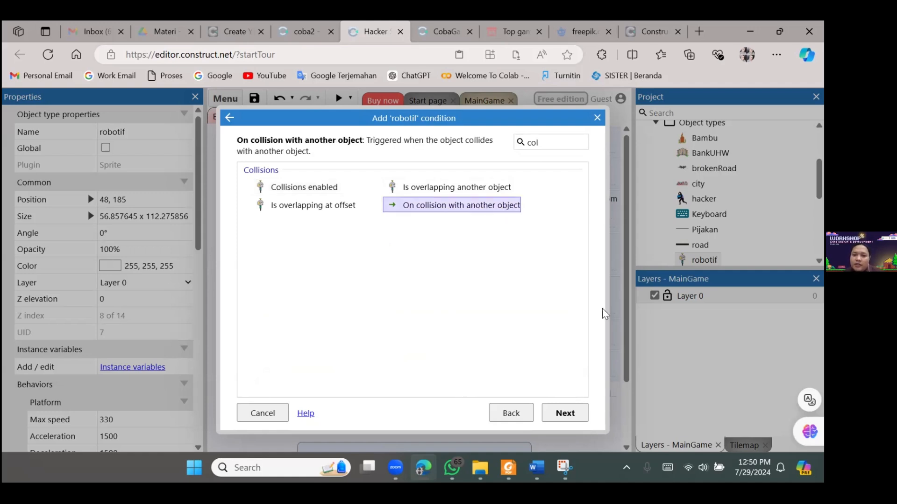
{"action": "left_click", "coordinate": [565, 414]}
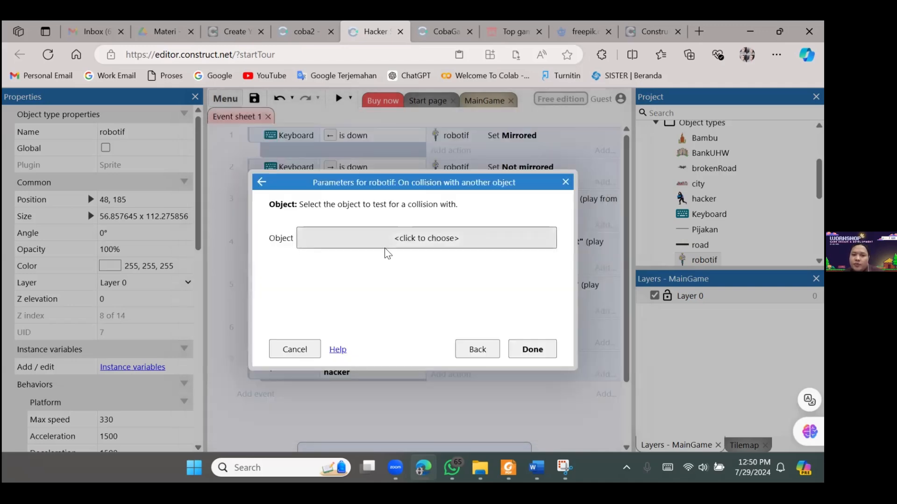
{"action": "left_click", "coordinate": [406, 239]}
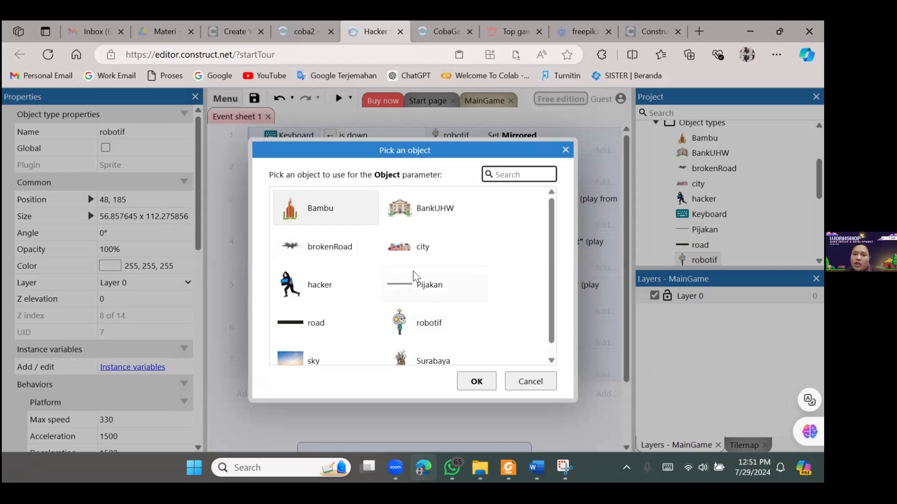
{"action": "left_click", "coordinate": [331, 247]}
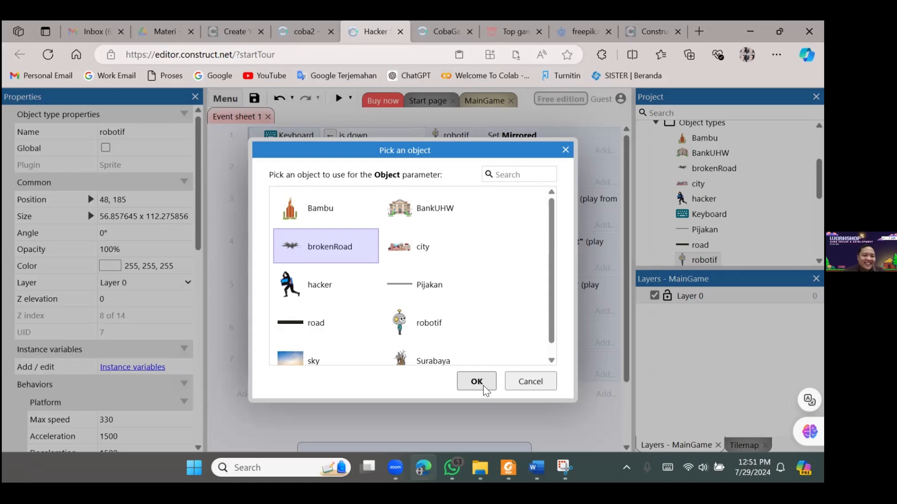
{"action": "left_click", "coordinate": [541, 387]}
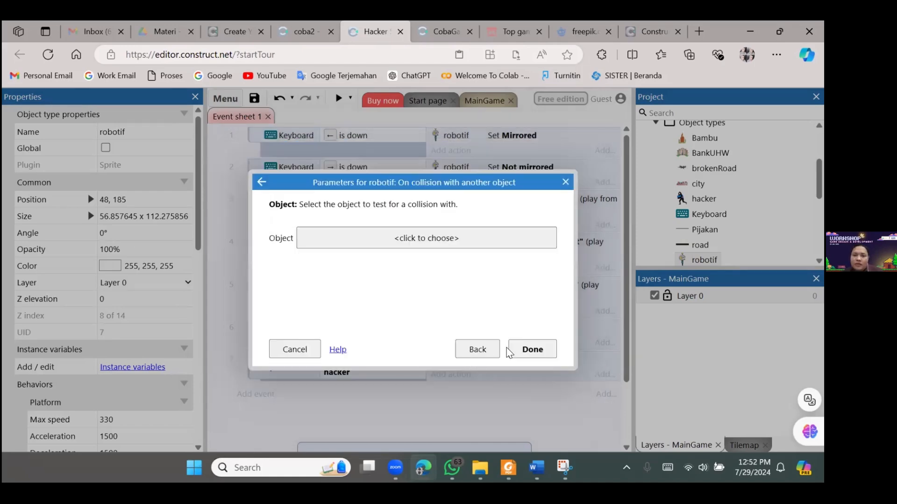
{"action": "left_click", "coordinate": [566, 182]}
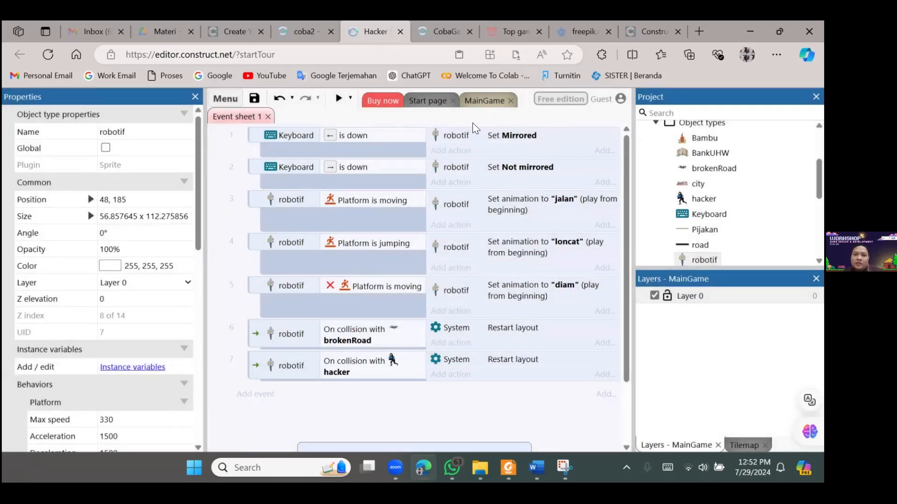
Return to the MainGame layout and examine its layout properties, including name, event sheet and size
{"action": "left_click", "coordinate": [493, 101]}
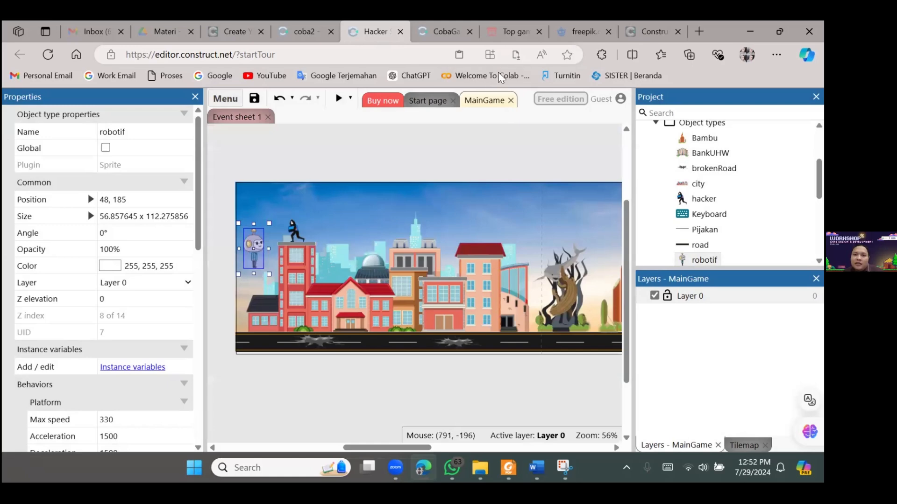
{"action": "left_click", "coordinate": [521, 123]}
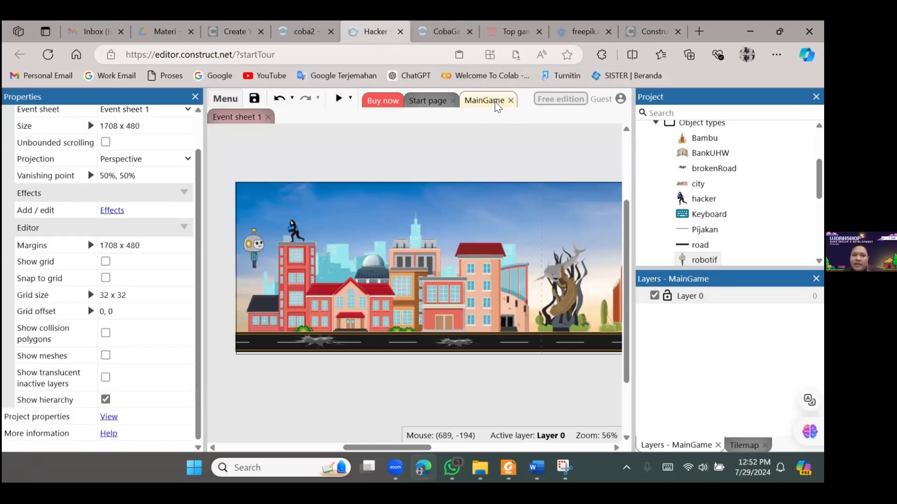
{"action": "scroll", "coordinate": [532, 187], "scroll_direction": "up", "scroll_amount": 2}
{"action": "scroll", "coordinate": [202, 179], "scroll_direction": "up", "scroll_amount": 2}
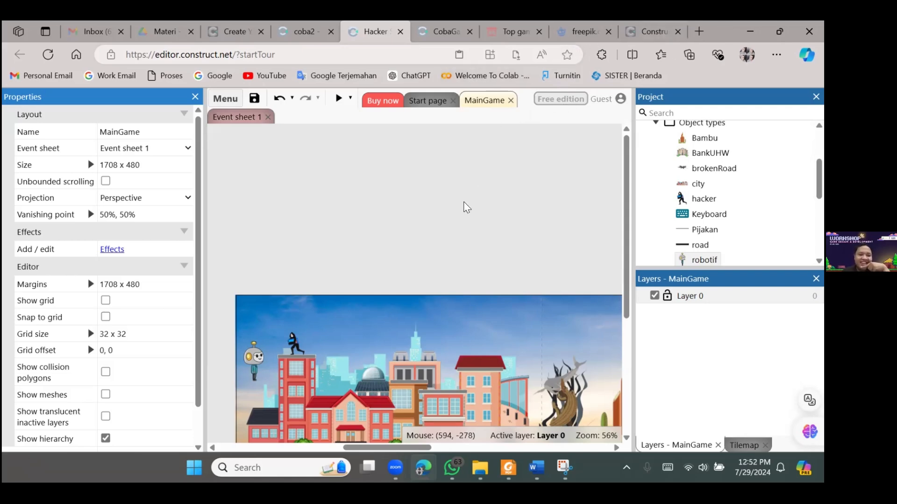
{"action": "scroll", "coordinate": [437, 172], "scroll_direction": "down", "scroll_amount": 3}
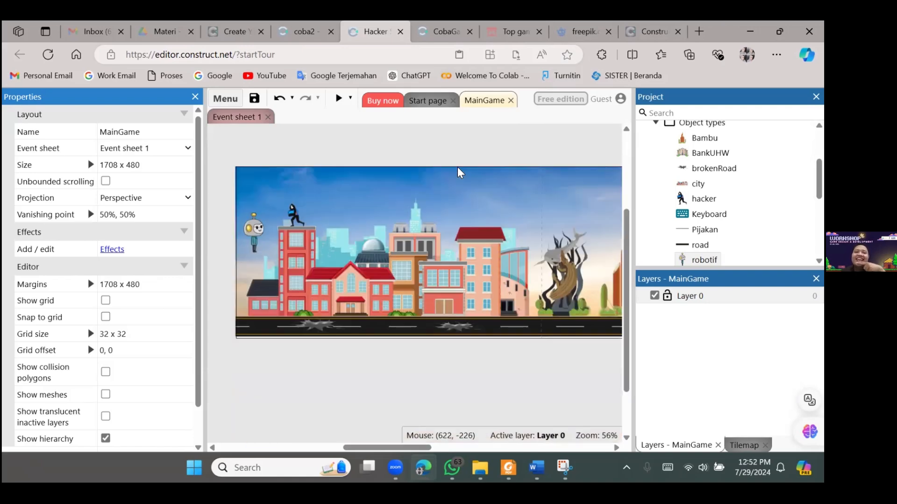
{"action": "scroll", "coordinate": [504, 154], "scroll_direction": "up", "scroll_amount": 2}
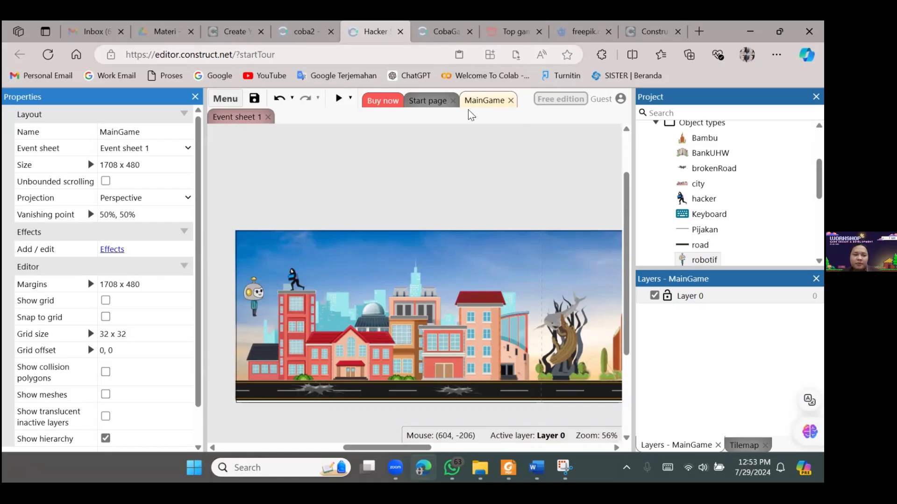
{"action": "scroll", "coordinate": [747, 194], "scroll_direction": "up", "scroll_amount": 3}
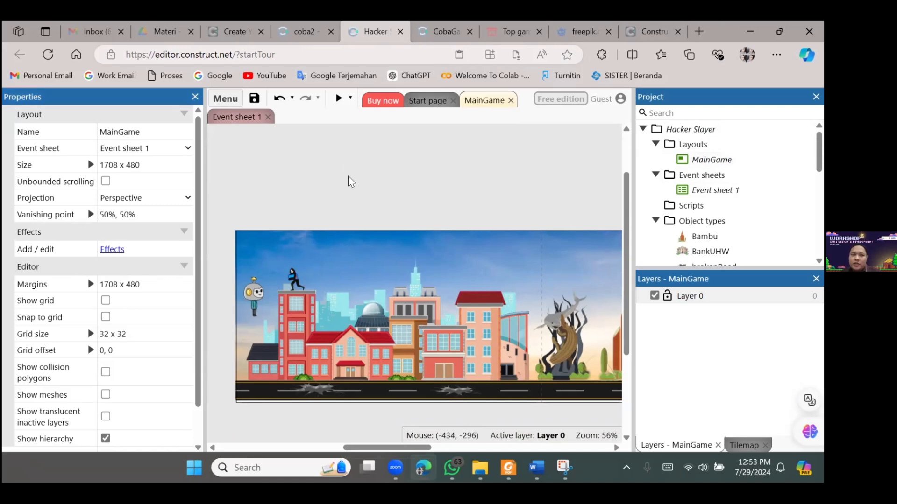
{"action": "double_click", "coordinate": [122, 132]}
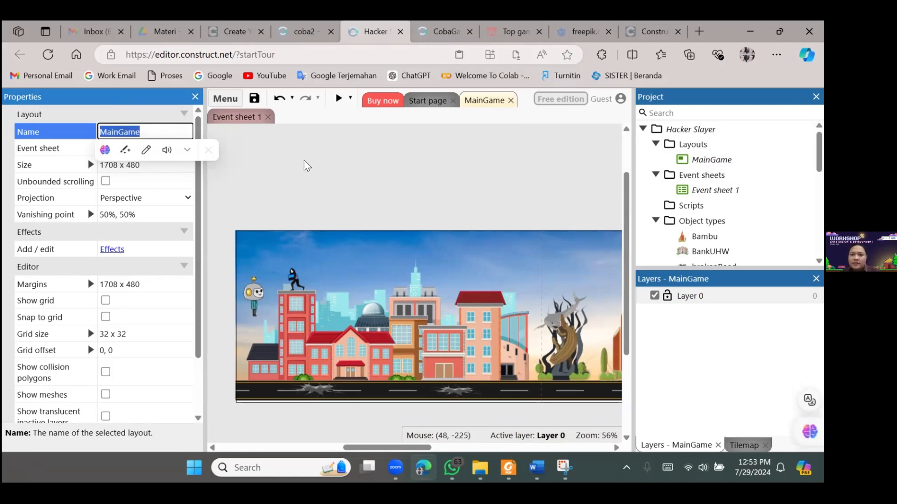
{"action": "left_click", "coordinate": [304, 160]}
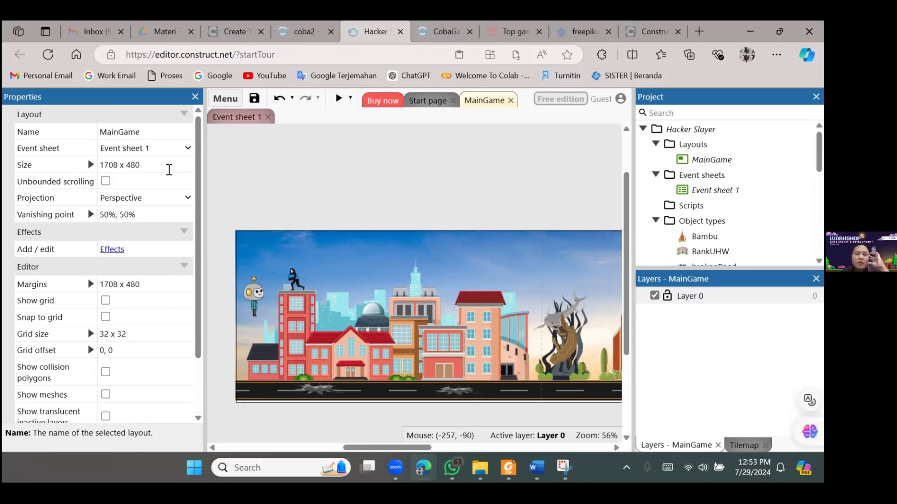
Open the project properties from the layout's properties and review the startup and display settings
{"action": "scroll", "coordinate": [168, 159], "scroll_direction": "down", "scroll_amount": 2}
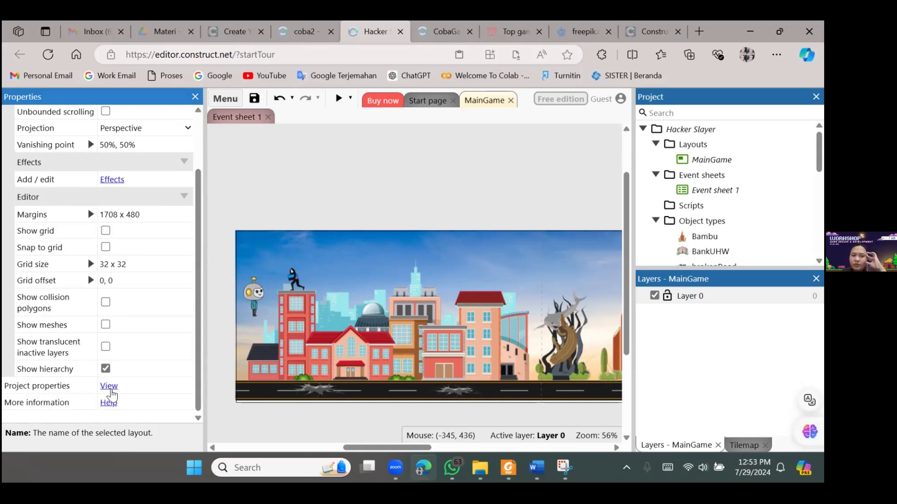
{"action": "left_click", "coordinate": [110, 388]}
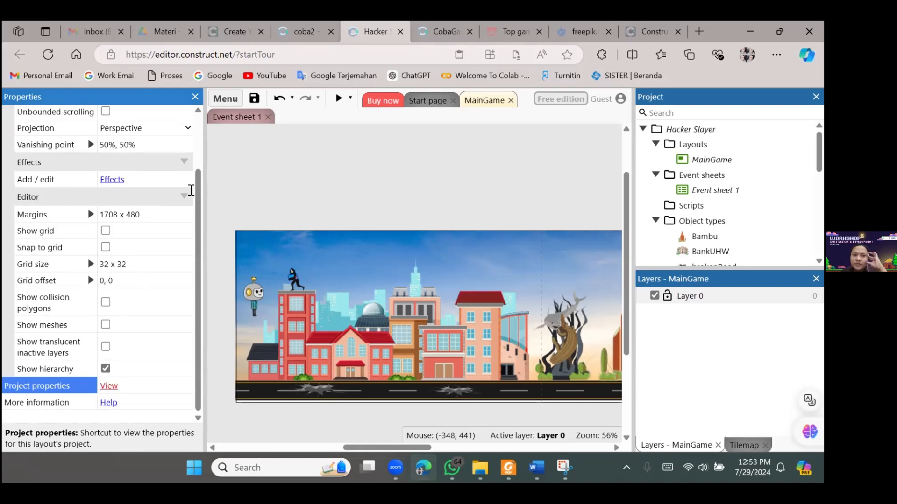
{"action": "left_click_drag", "start_coordinate": [198, 212], "coordinate": [203, 313]}
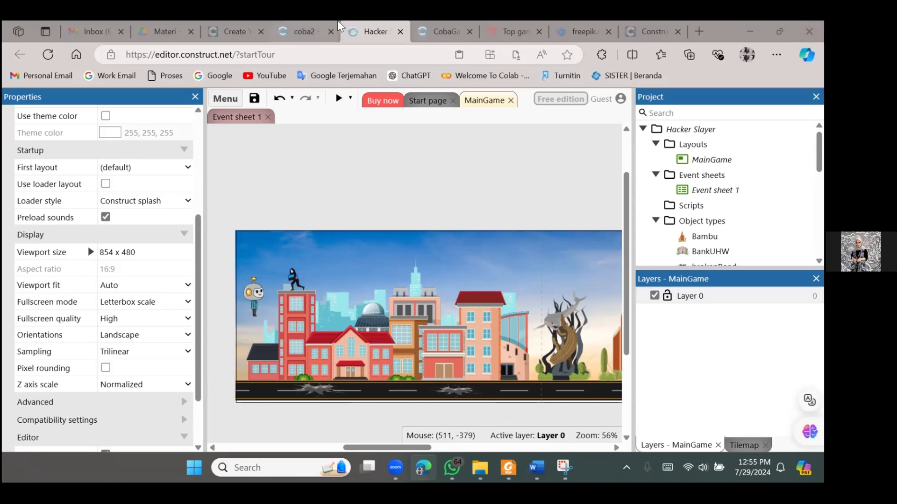
{"action": "left_click", "coordinate": [306, 32]}
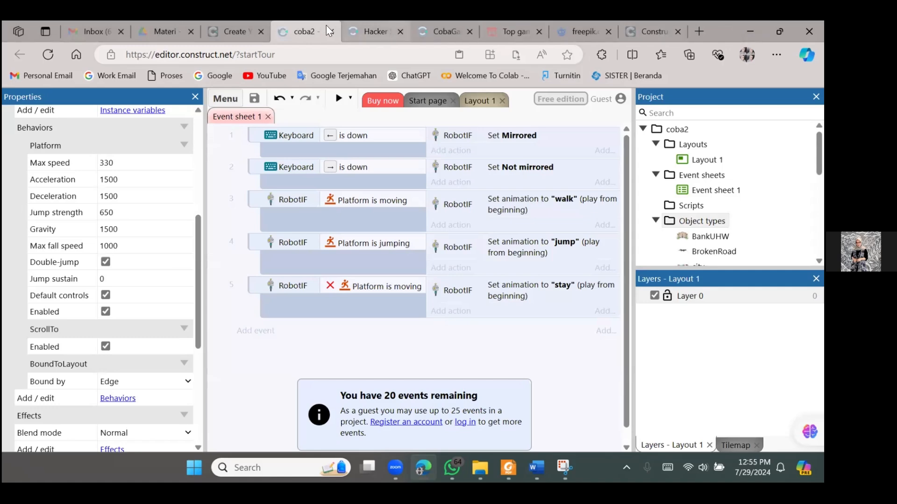
{"action": "left_click", "coordinate": [371, 32]}
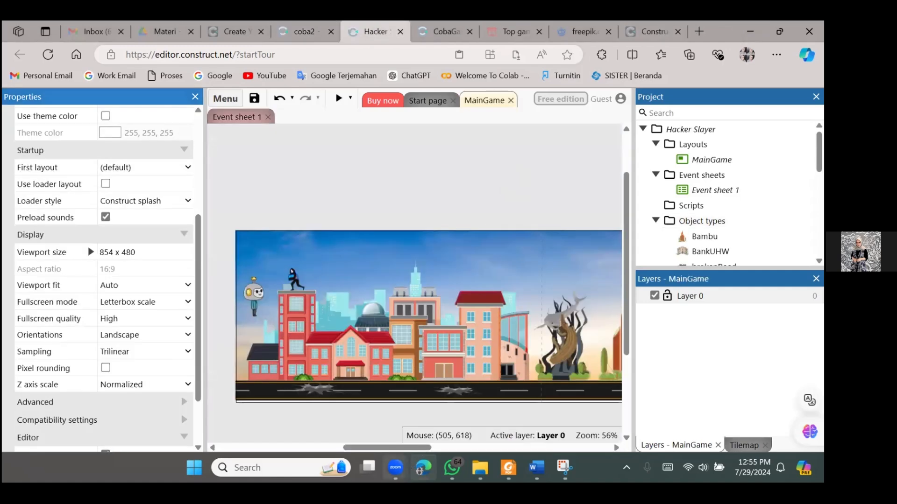
{"action": "mouse_move", "coordinate": [396, 468]}
{"action": "left_click", "coordinate": [420, 396]}
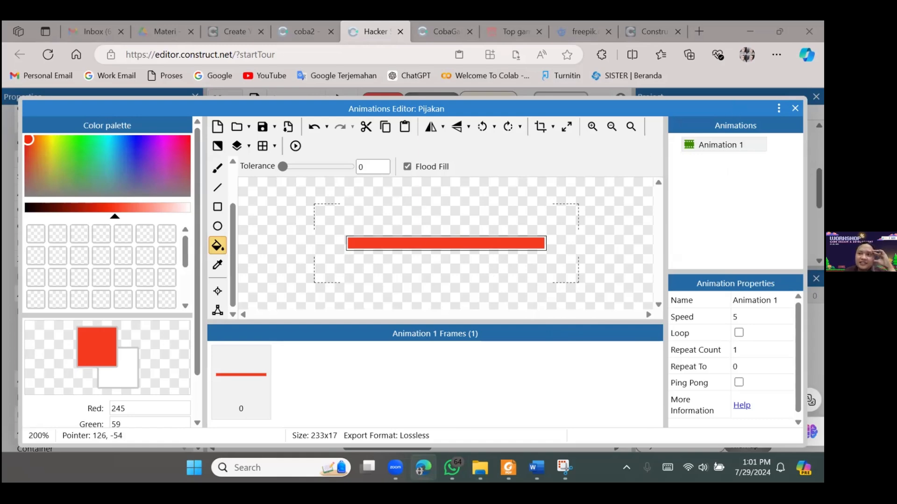
Close the animations editor of Pijakan and look over the platforms in the MainGame layout with nothing selected
{"action": "left_click", "coordinate": [795, 108]}
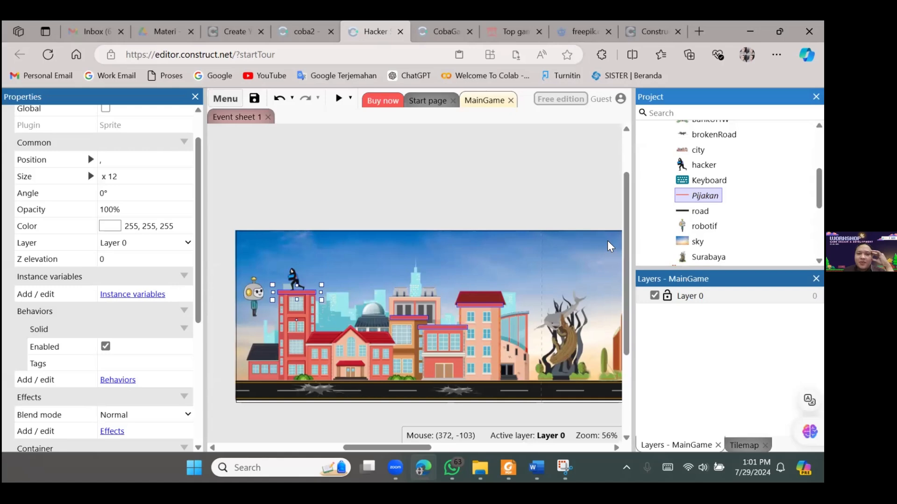
{"action": "left_click", "coordinate": [483, 193]}
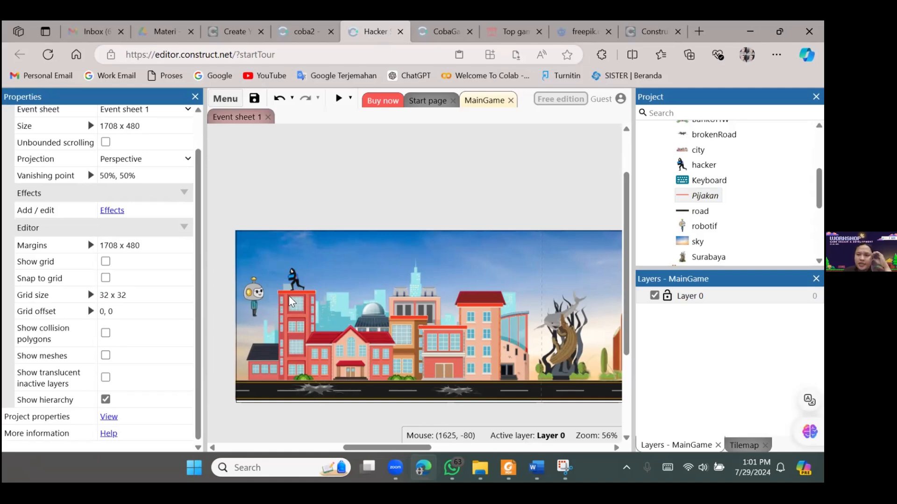
{"action": "mouse_move", "coordinate": [821, 183]}
{"action": "left_mouse_down"}
{"action": "mouse_move", "coordinate": [822, 160]}
{"action": "mouse_move", "coordinate": [822, 175]}
{"action": "left_mouse_up"}
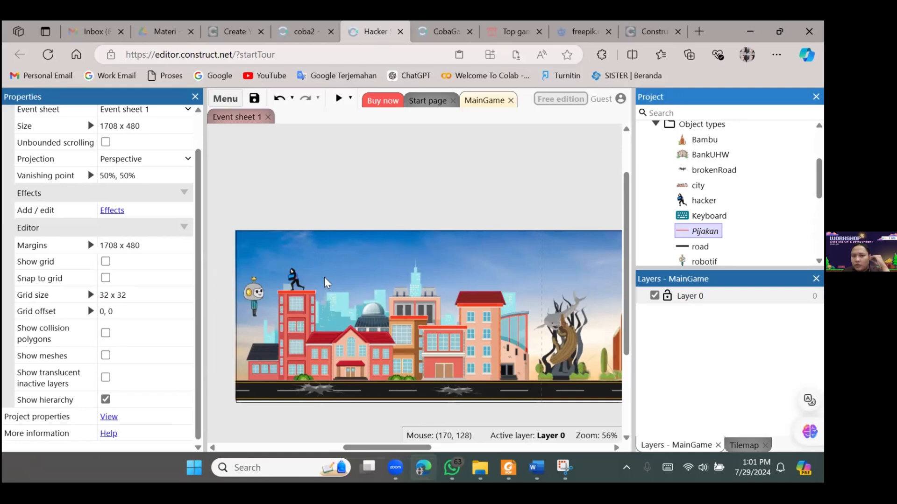
Resize the hacker on the tall building's roof to about 51 x 60
{"action": "left_click", "coordinate": [297, 282]}
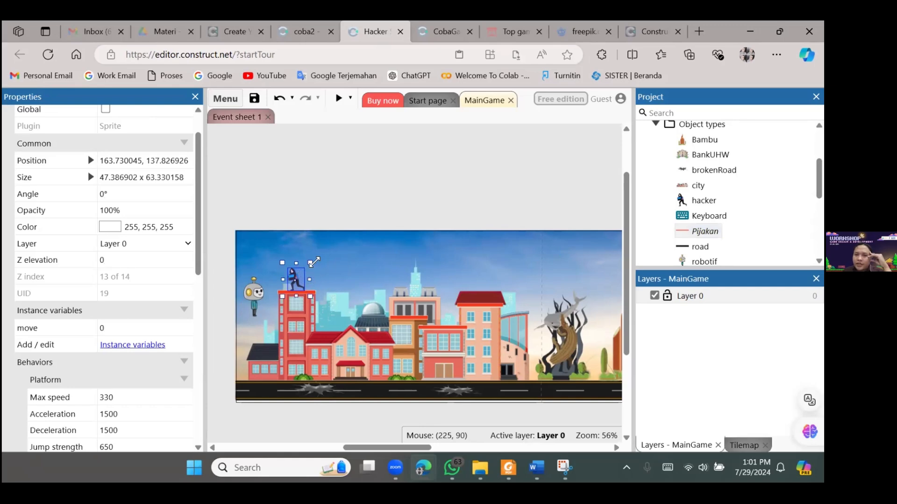
{"action": "mouse_move", "coordinate": [312, 262]}
{"action": "left_mouse_down"}
{"action": "mouse_move", "coordinate": [310, 254]}
{"action": "mouse_move", "coordinate": [320, 256]}
{"action": "mouse_move", "coordinate": [312, 264]}
{"action": "left_mouse_up"}
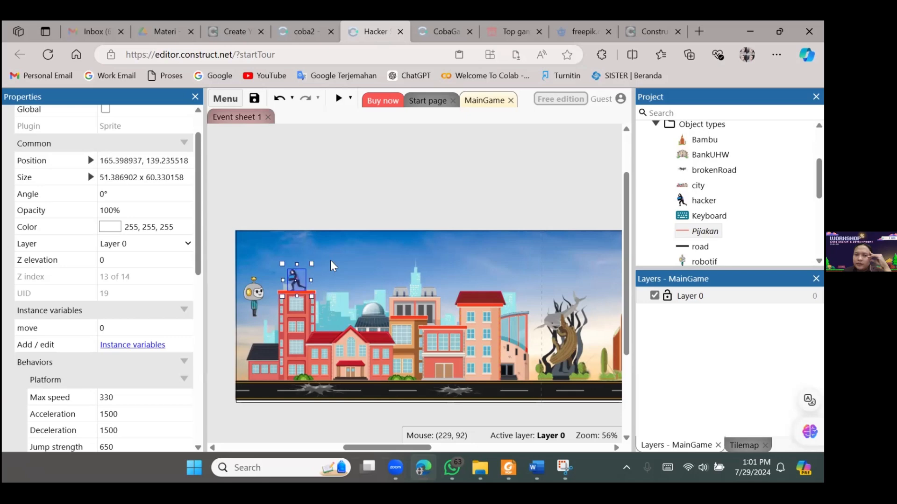
{"action": "left_click", "coordinate": [397, 255]}
Select Pijakan and then hacker among the object types to compare their properties and placement in the layout
{"action": "left_click", "coordinate": [435, 179]}
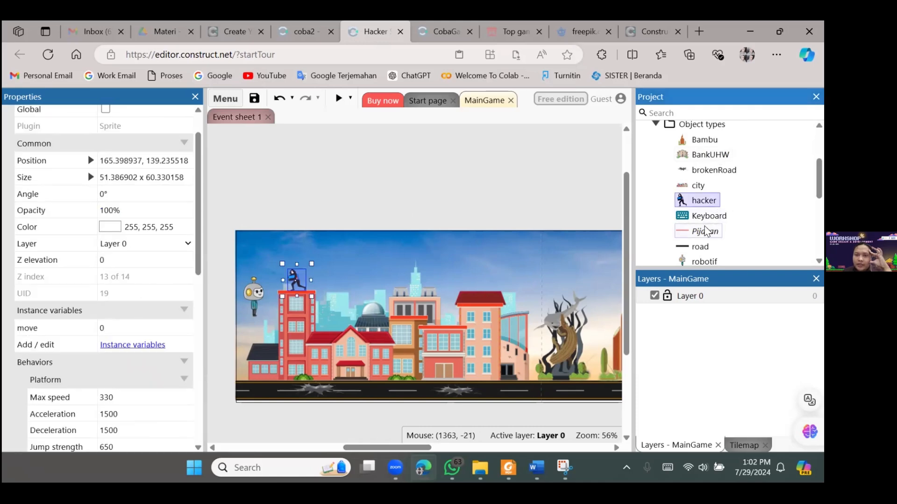
{"action": "left_click", "coordinate": [702, 236]}
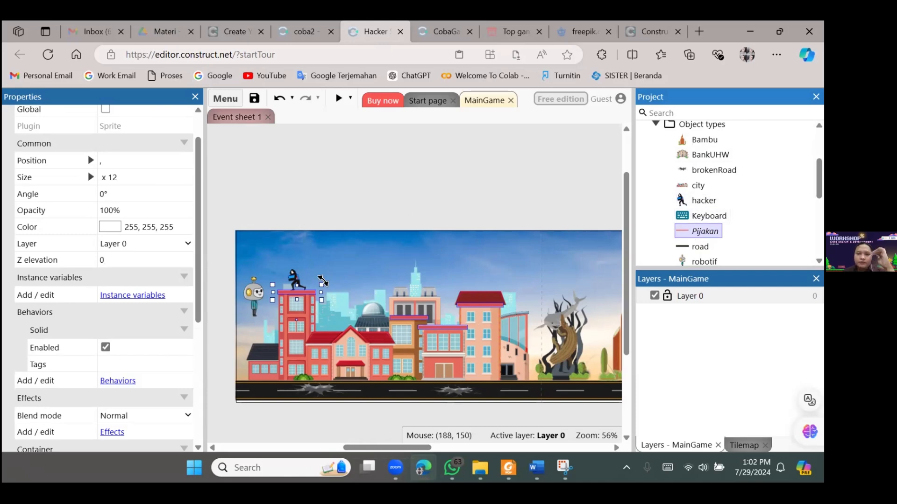
{"action": "left_click", "coordinate": [703, 200]}
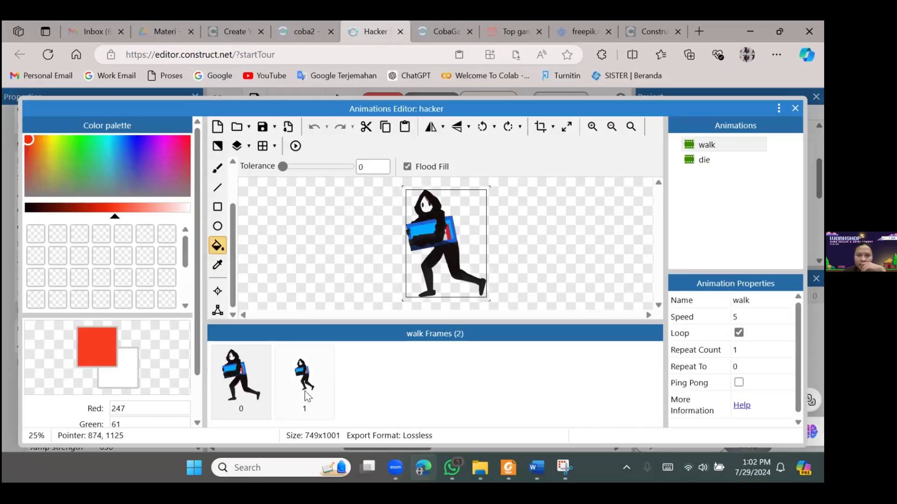
Show frame 1 of the hacker's walk animation, compare the walk and die animations, and close the animations editor
{"action": "left_click", "coordinate": [304, 388]}
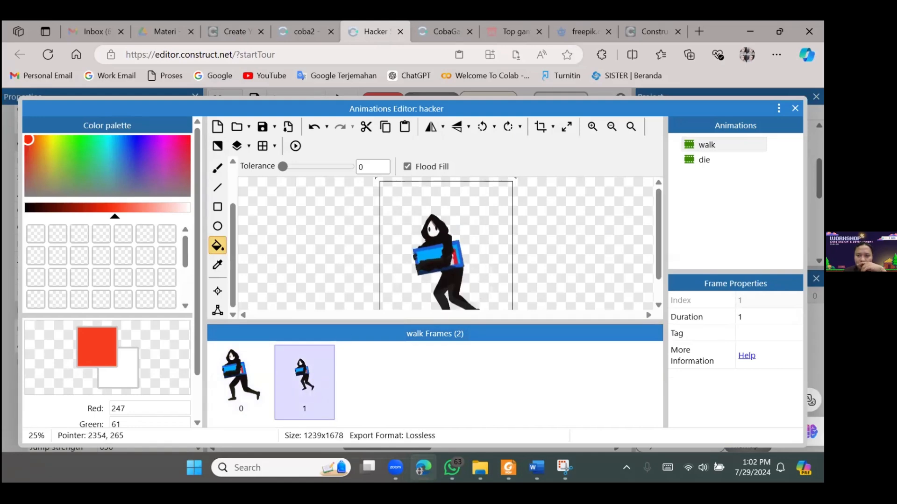
{"action": "left_click", "coordinate": [707, 160]}
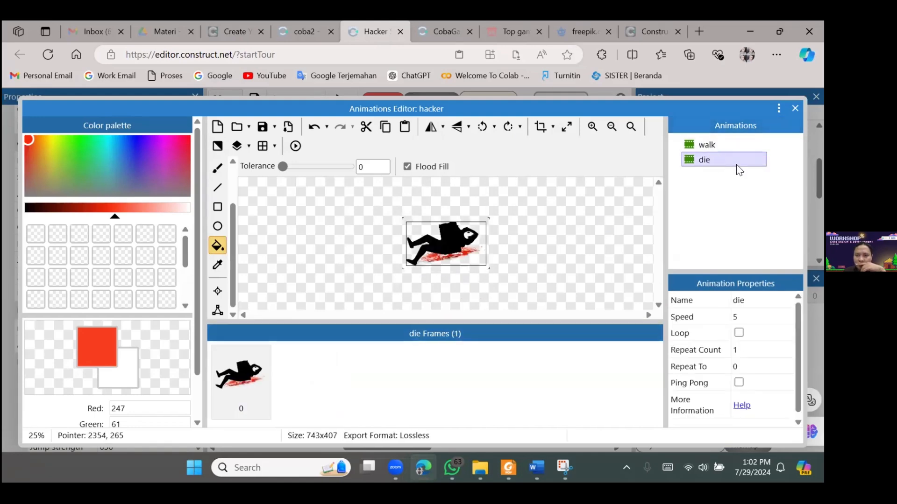
{"action": "left_click", "coordinate": [717, 148]}
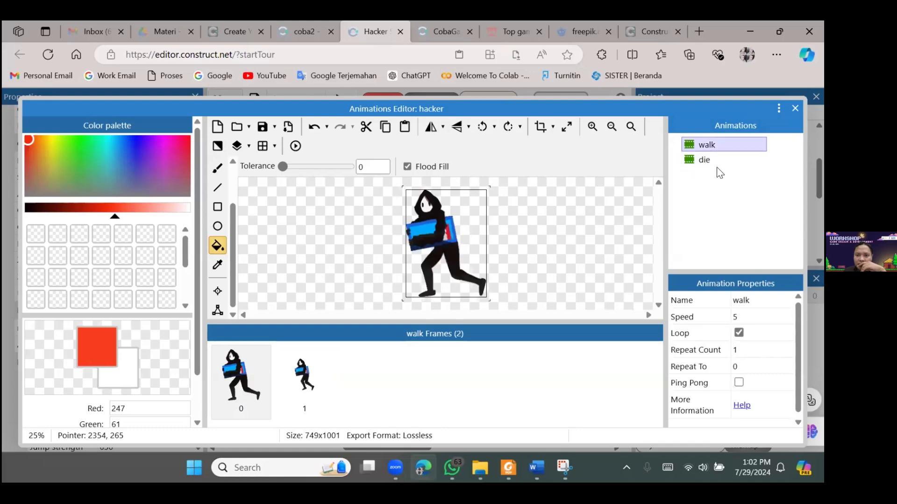
{"action": "left_click", "coordinate": [706, 160]}
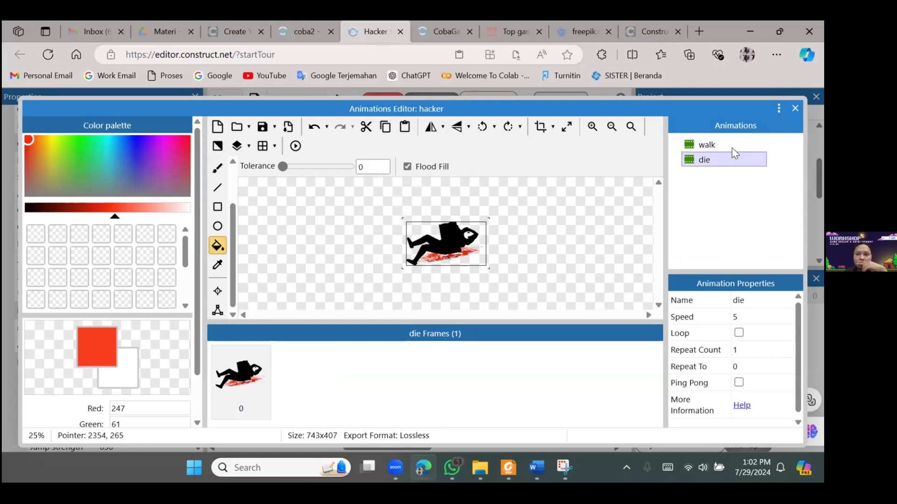
{"action": "left_click", "coordinate": [734, 147]}
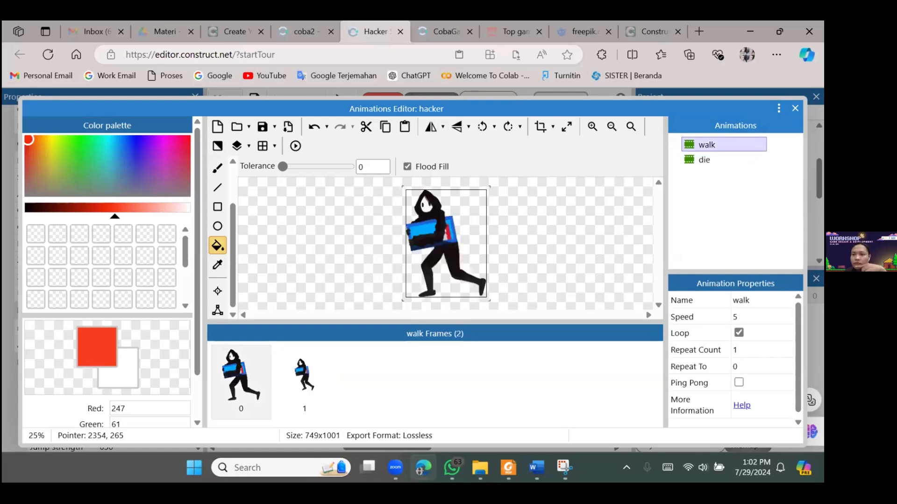
{"action": "left_click", "coordinate": [795, 108]}
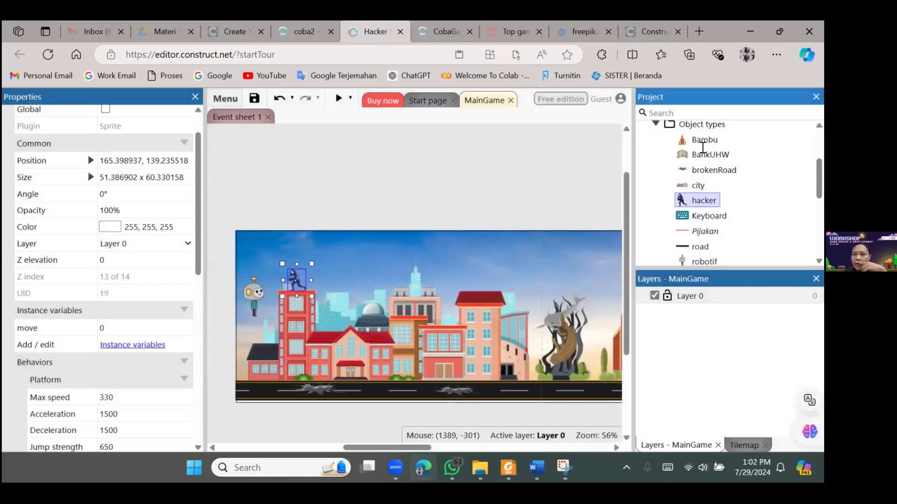
Look up the Sprite plugin in the new object dialog from an empty layout area, and leave without inserting it
{"action": "left_click", "coordinate": [465, 195]}
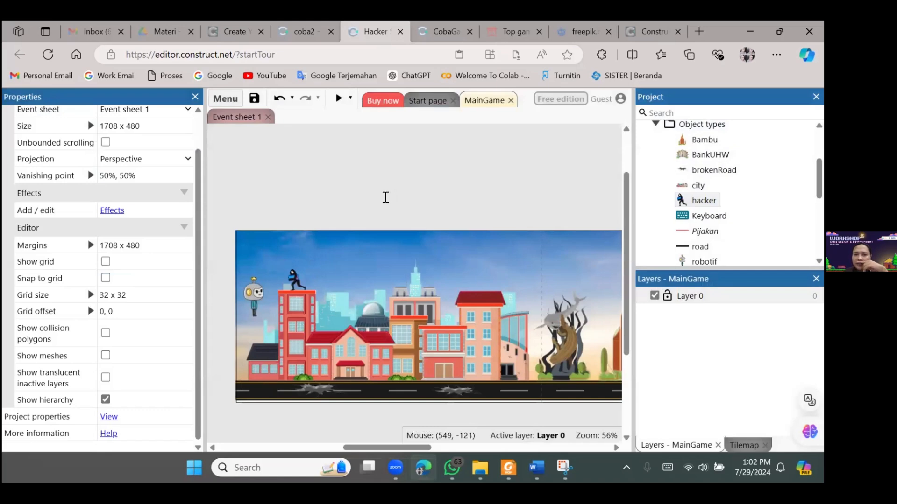
{"action": "right_click", "coordinate": [384, 197]}
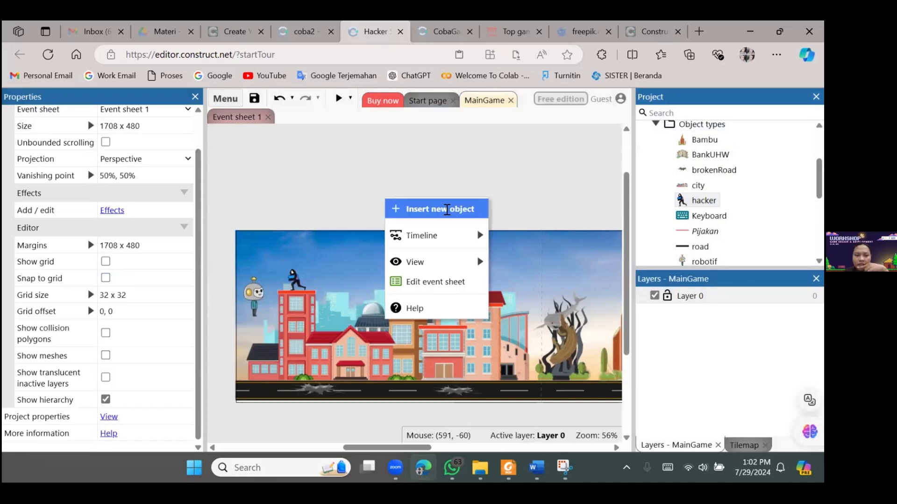
{"action": "left_click", "coordinate": [447, 209]}
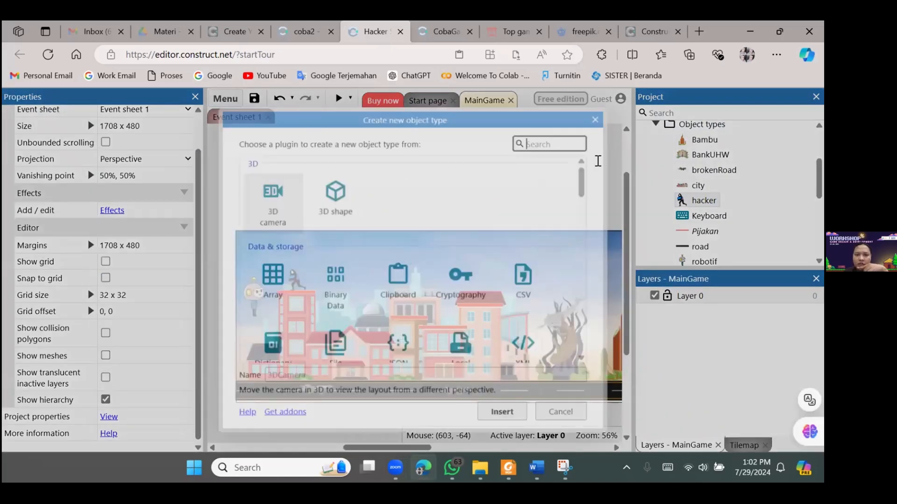
{"action": "type", "text": "sprit"}
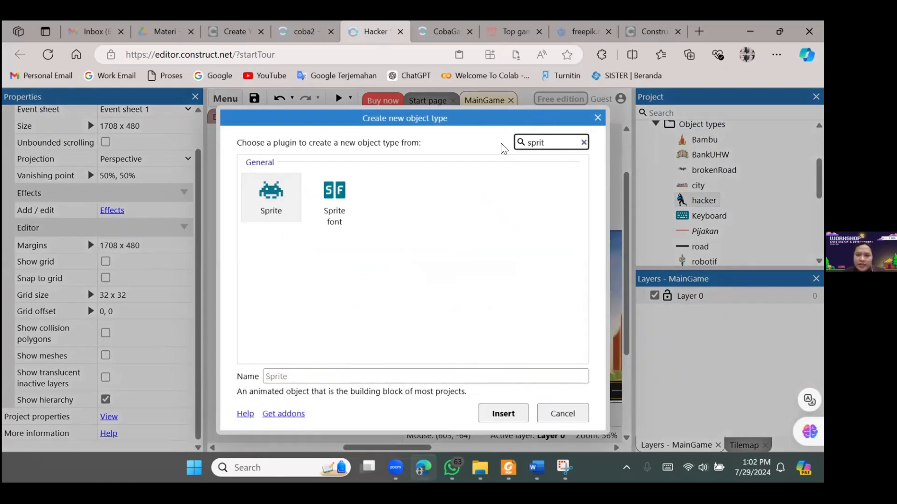
{"action": "left_click", "coordinate": [280, 216]}
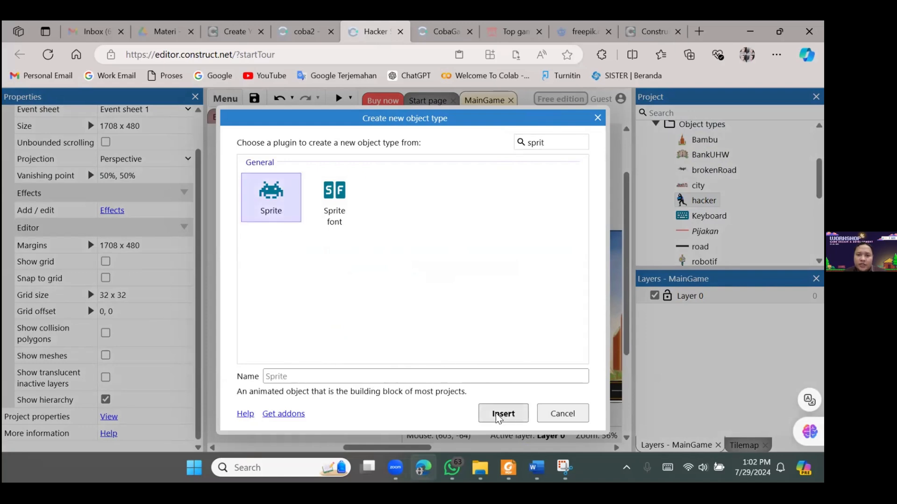
{"action": "left_click", "coordinate": [550, 417]}
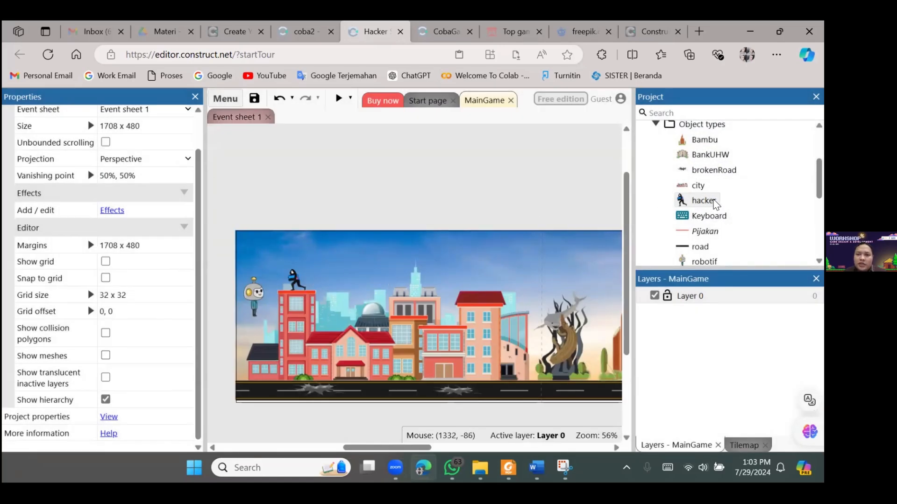
Reopen the hacker object's animations, switch between die and walk to review their properties, and return to the layout
{"action": "double_click", "coordinate": [705, 201]}
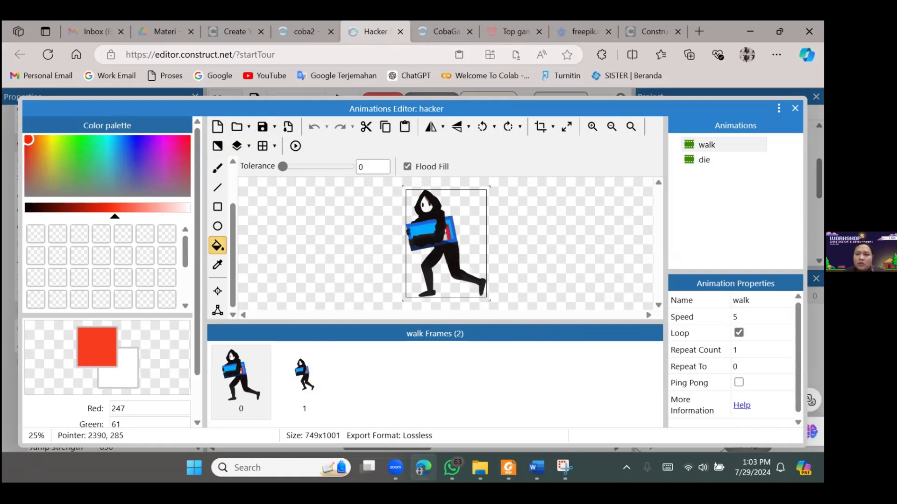
{"action": "left_click", "coordinate": [718, 164]}
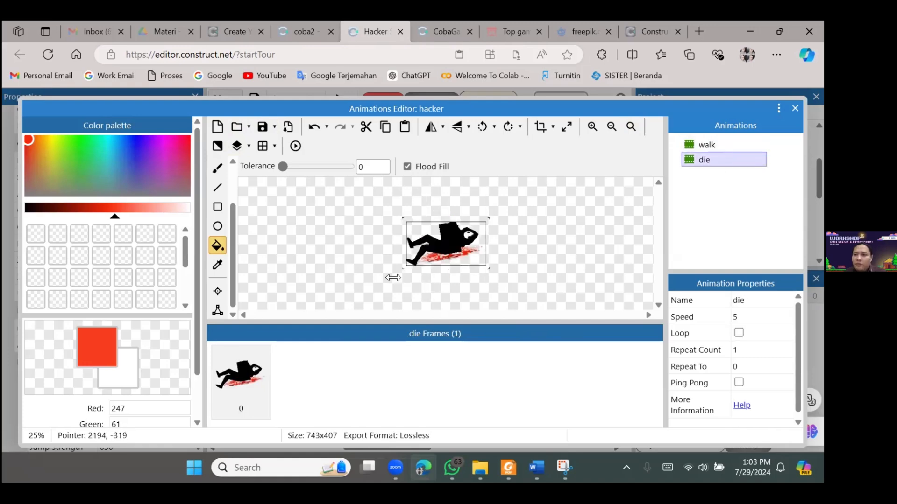
{"action": "left_click", "coordinate": [733, 145]}
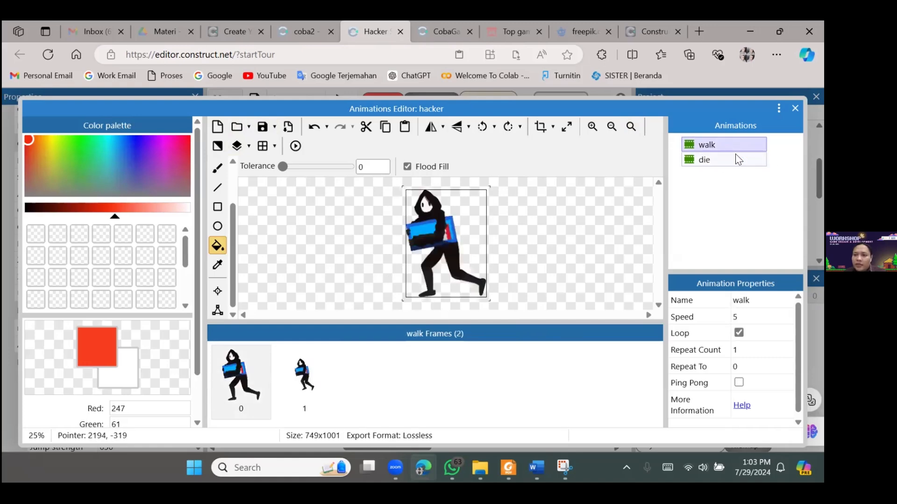
{"action": "left_click", "coordinate": [728, 160]}
{"action": "left_click", "coordinate": [733, 146]}
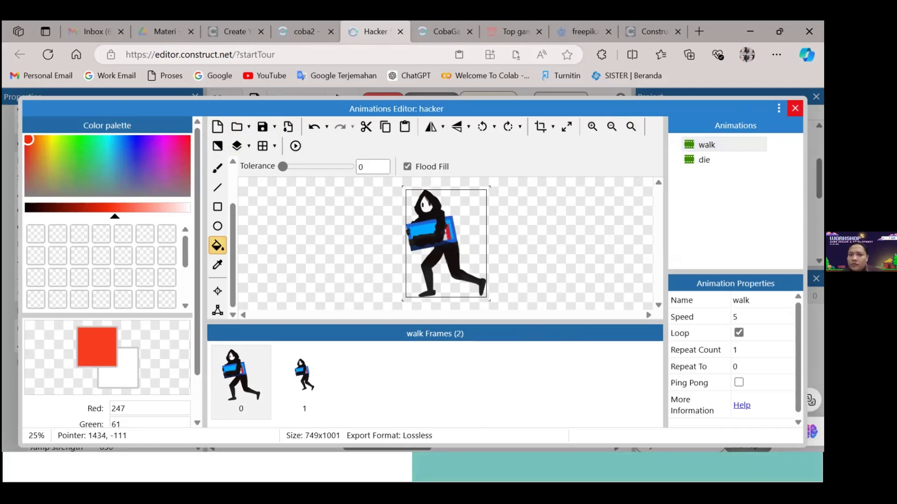
{"action": "left_click", "coordinate": [794, 108]}
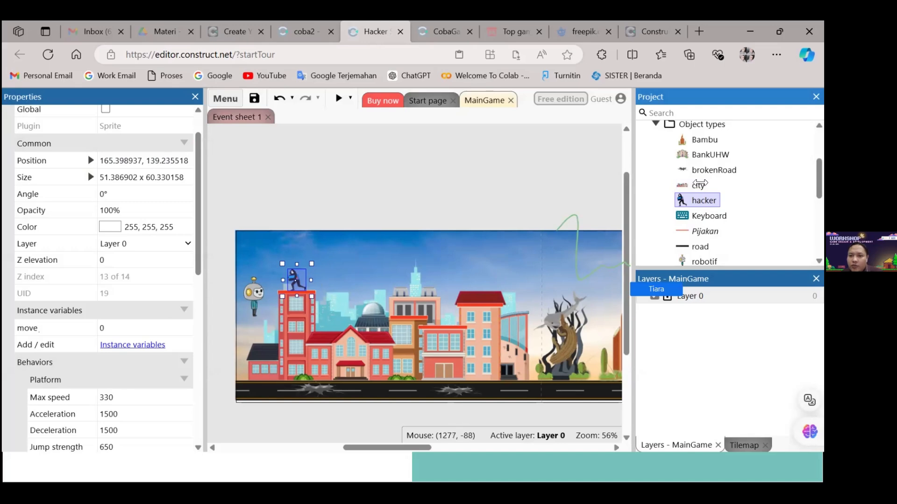
Add two more hacker instances to the layout, one on the red-roofed beige building and one on the orange building at 478, 200
{"action": "left_click", "coordinate": [355, 260]}
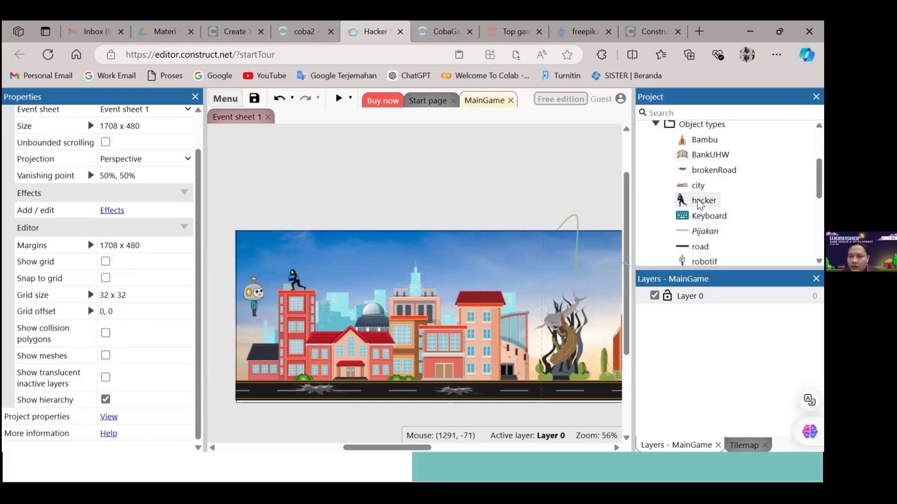
{"action": "left_click_drag", "start_coordinate": [699, 204], "coordinate": [473, 274]}
{"action": "left_click", "coordinate": [528, 194]}
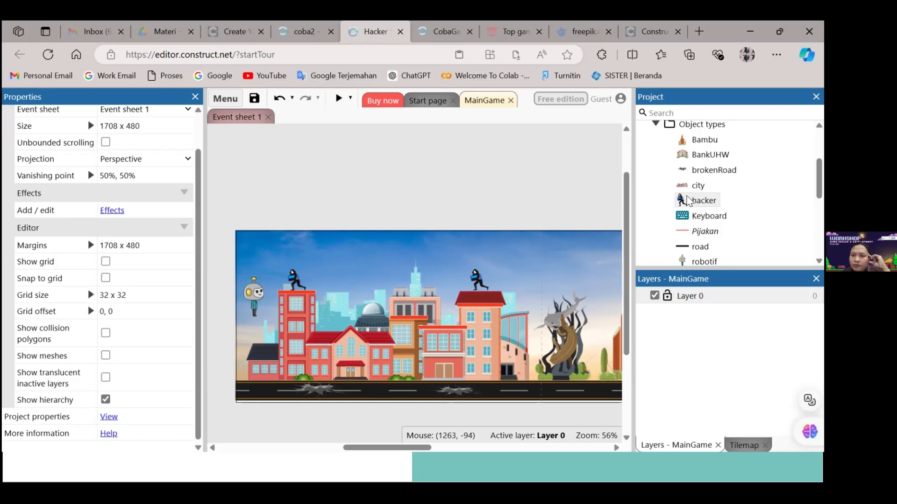
{"action": "left_click_drag", "start_coordinate": [693, 205], "coordinate": [406, 307]}
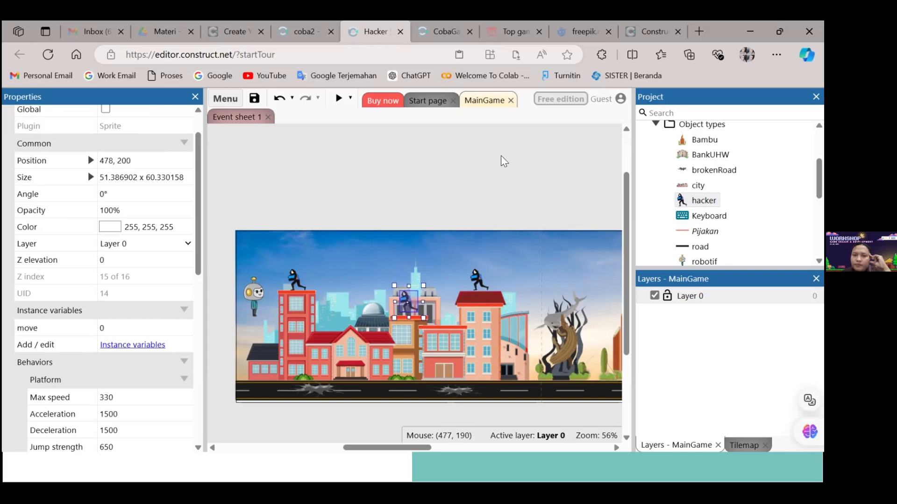
{"action": "left_click", "coordinate": [536, 189]}
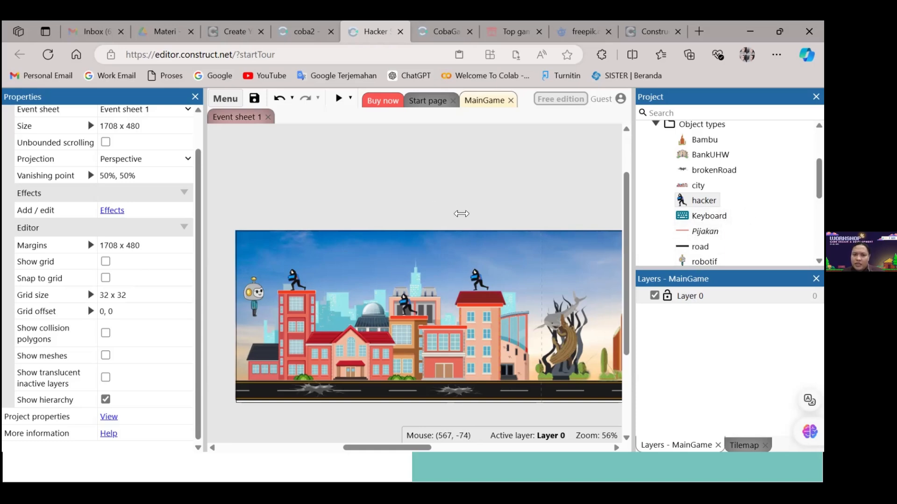
Search the new object plugins for "til" and for "sprit", and close the dialog without inserting anything
{"action": "double_click", "coordinate": [462, 214]}
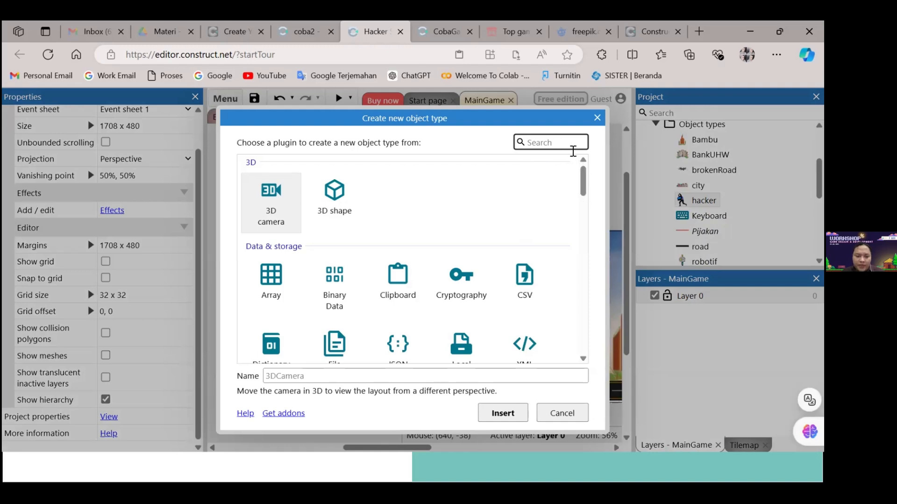
{"action": "type", "text": "til"}
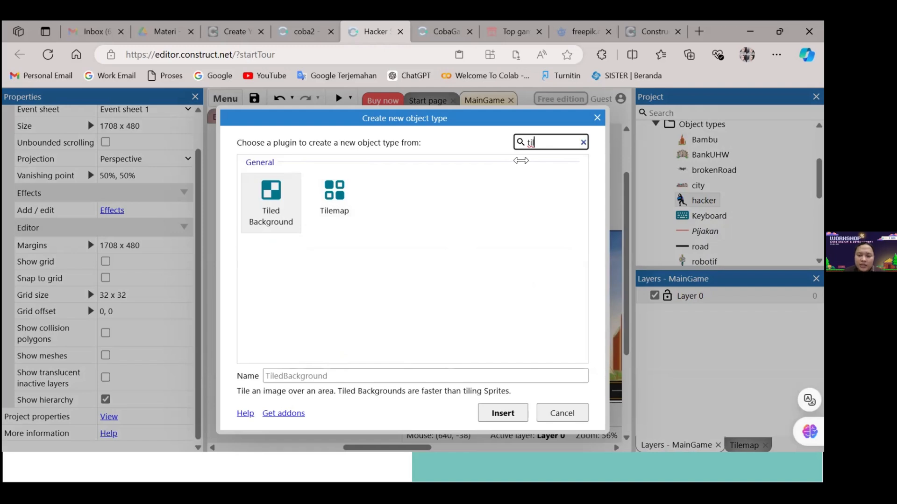
{"action": "key", "text": "BackSpace"}
{"action": "key", "text": "BackSpace"}
{"action": "key", "text": "BackSpace"}
{"action": "type", "text": "sprit"}
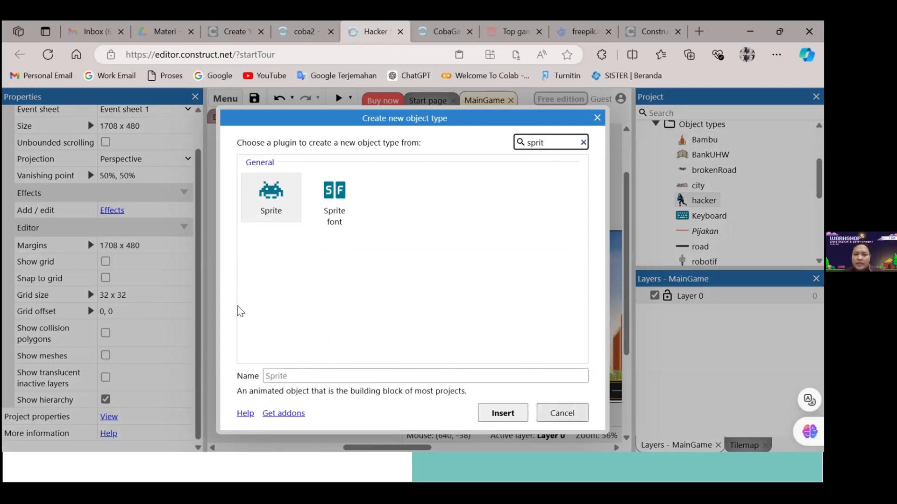
{"action": "key", "text": "Escape"}
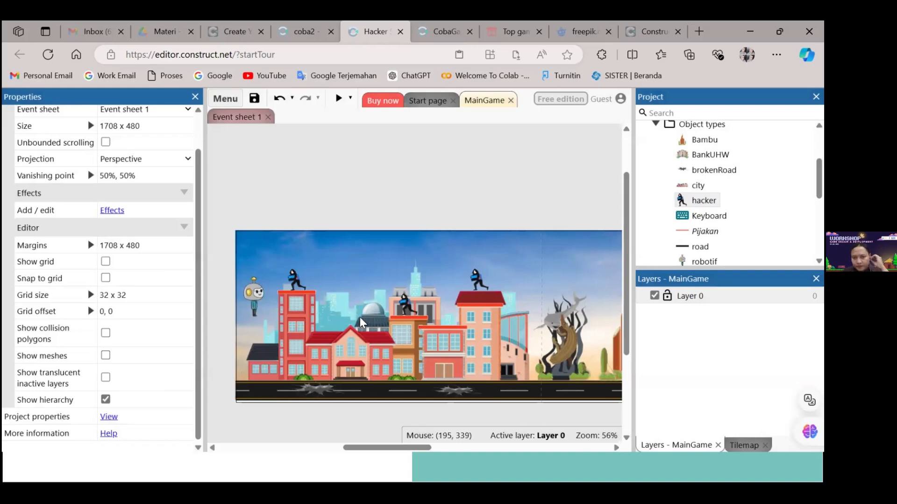
Recolor the Pijakan platform sprite by filling its bar with dark blue in the animations editor, and return to the layout
{"action": "left_click", "coordinate": [702, 231]}
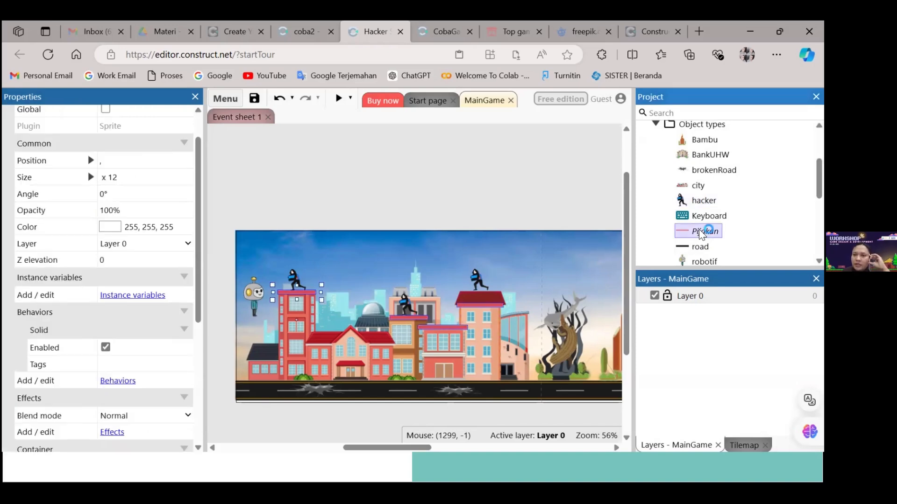
{"action": "double_click", "coordinate": [702, 232]}
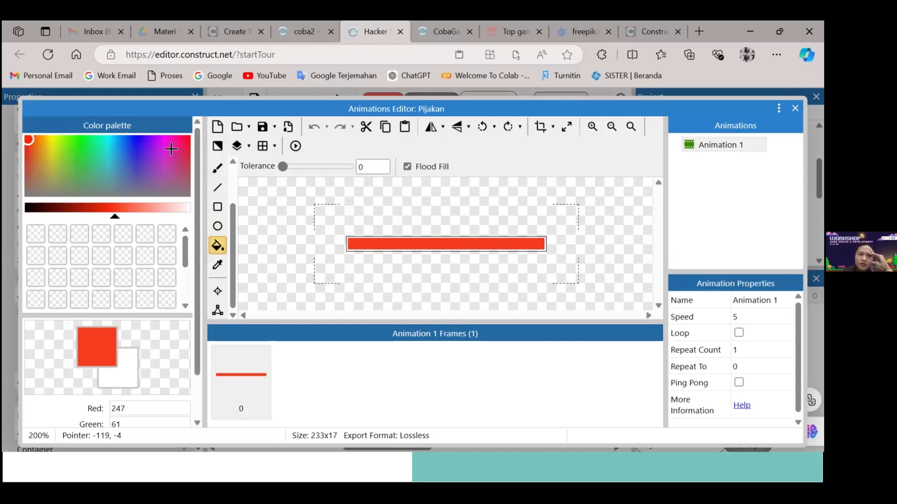
{"action": "left_click", "coordinate": [132, 139]}
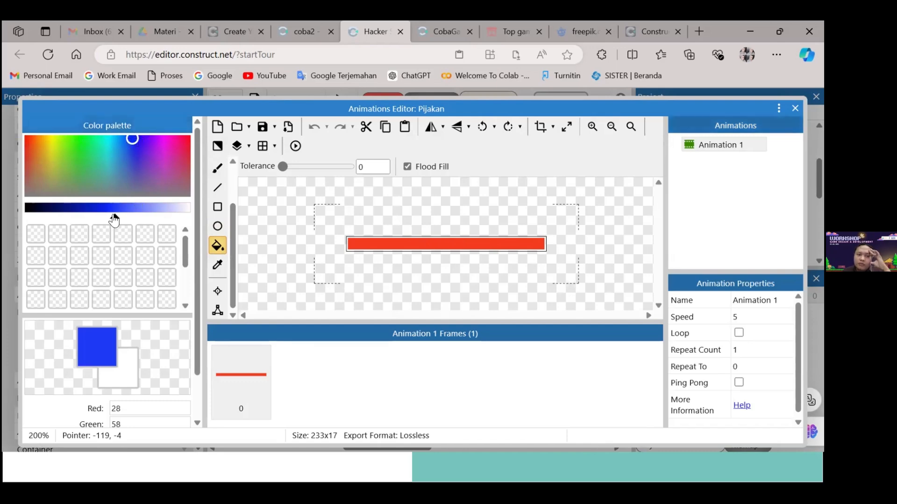
{"action": "mouse_move", "coordinate": [114, 219]}
{"action": "left_mouse_down"}
{"action": "mouse_move", "coordinate": [82, 220]}
{"action": "mouse_move", "coordinate": [119, 220]}
{"action": "mouse_move", "coordinate": [79, 233]}
{"action": "mouse_move", "coordinate": [102, 234]}
{"action": "mouse_move", "coordinate": [60, 220]}
{"action": "mouse_move", "coordinate": [76, 220]}
{"action": "left_mouse_up"}
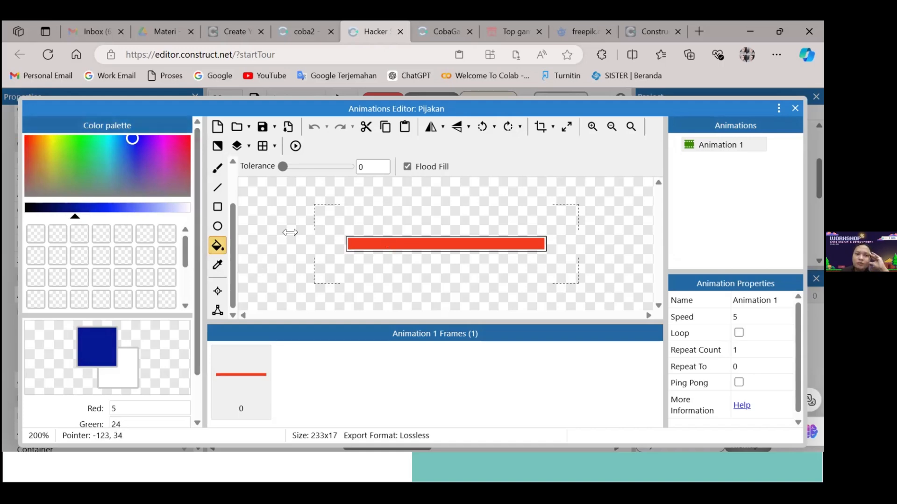
{"action": "left_click", "coordinate": [429, 245]}
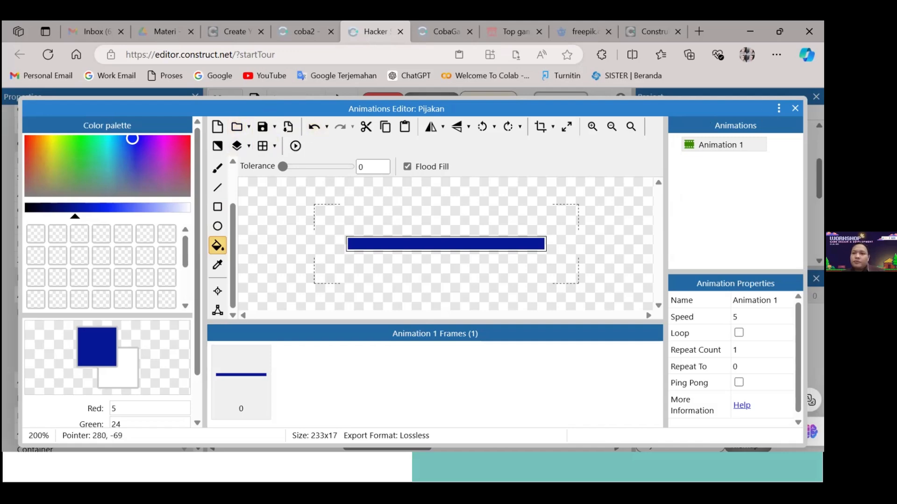
{"action": "left_click", "coordinate": [795, 108]}
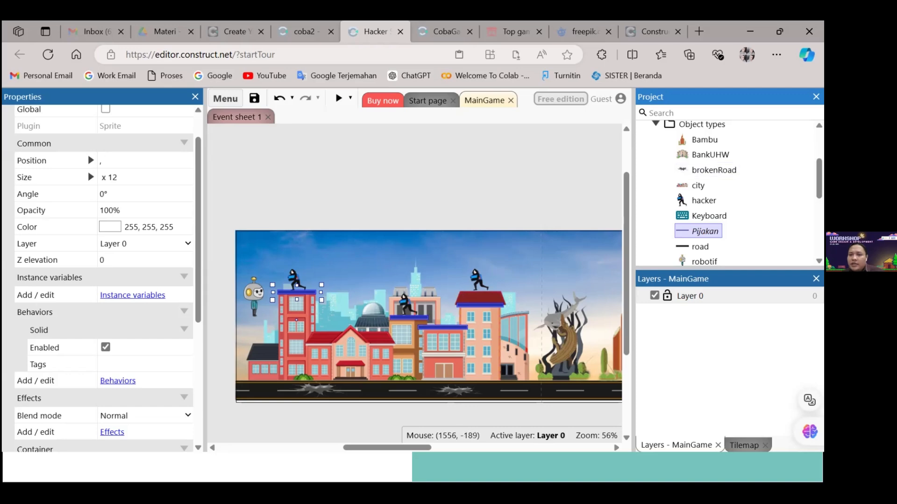
Select the robotif object to view its properties, check its animations and jalan frames, and close the animations editor
{"action": "scroll", "coordinate": [756, 203], "scroll_direction": "down", "scroll_amount": 3}
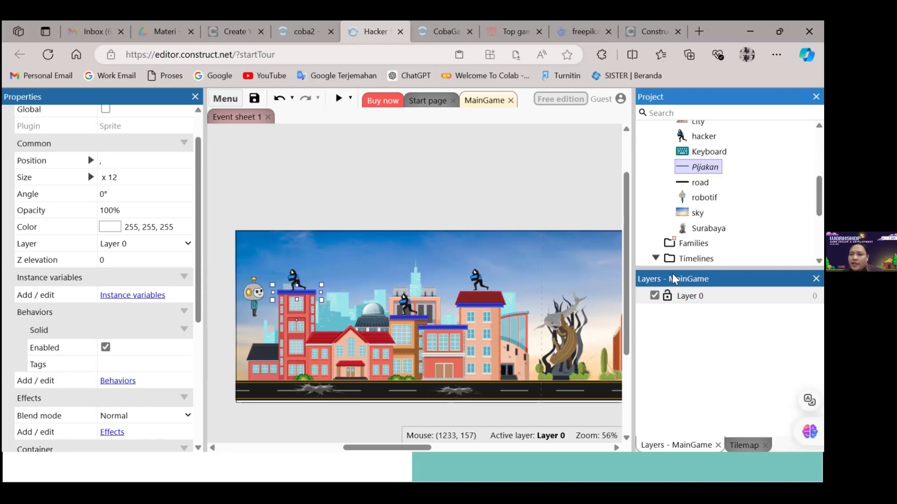
{"action": "left_click", "coordinate": [712, 200]}
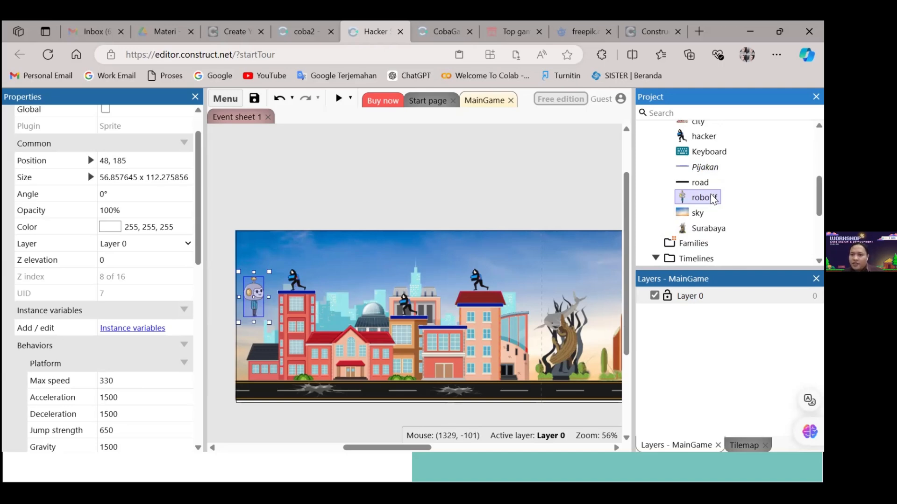
{"action": "double_click", "coordinate": [712, 198]}
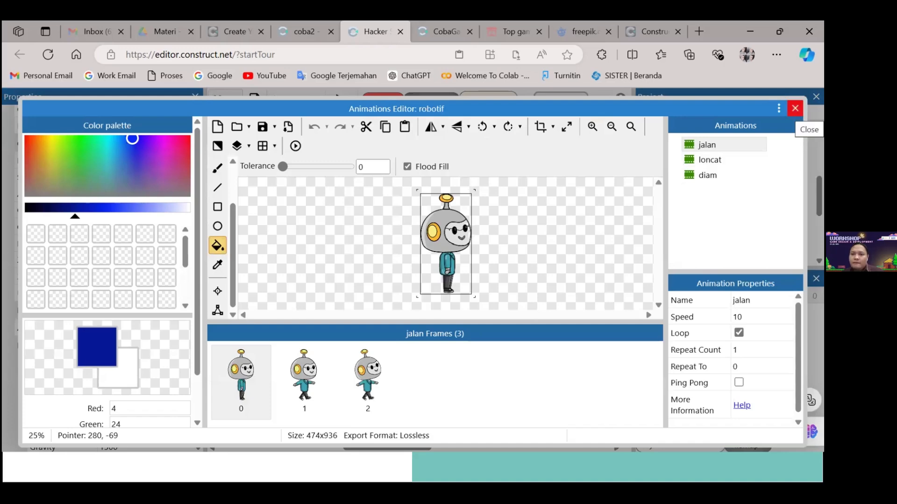
{"action": "left_click", "coordinate": [795, 108]}
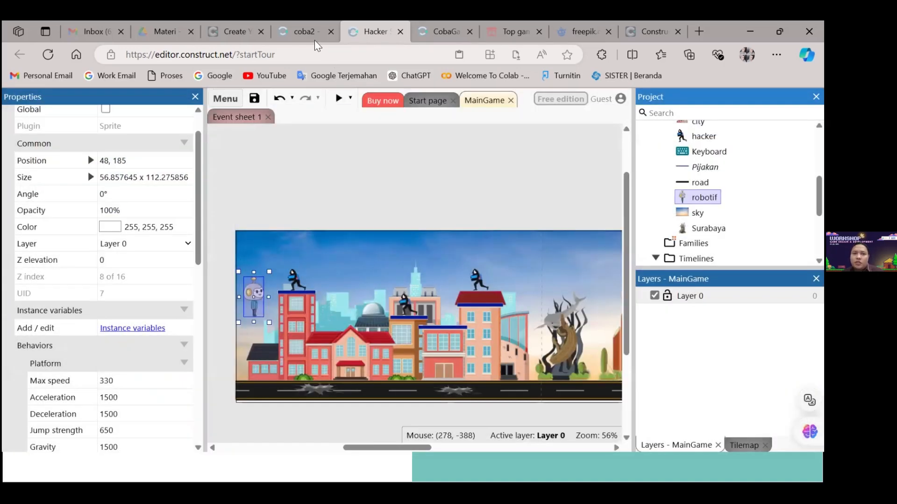
In the coba2 project, choose RobotIF's Platform Is falling condition for the jump event, and close the dialog without adding it
{"action": "left_click", "coordinate": [305, 33]}
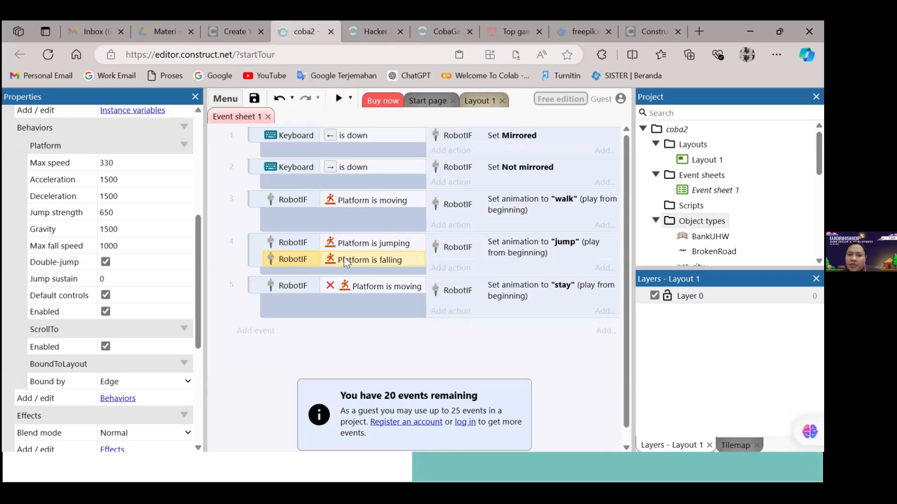
{"action": "left_click", "coordinate": [251, 259]}
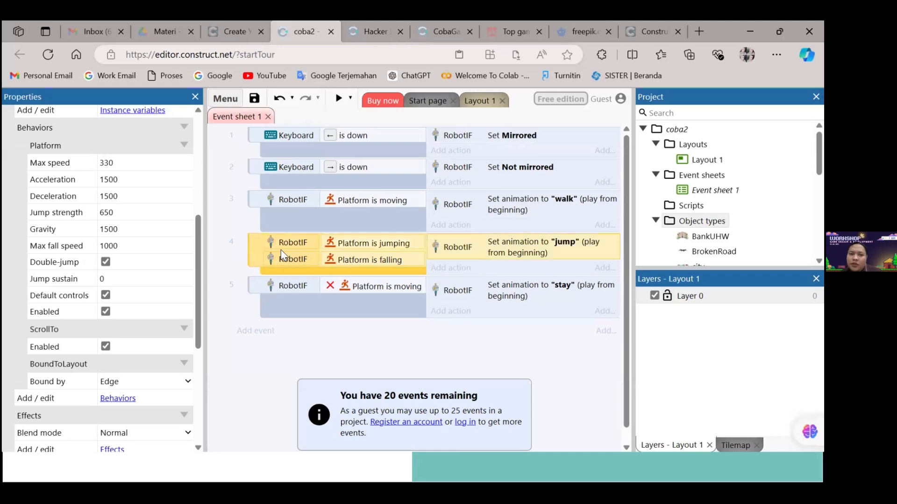
{"action": "right_click", "coordinate": [254, 257]}
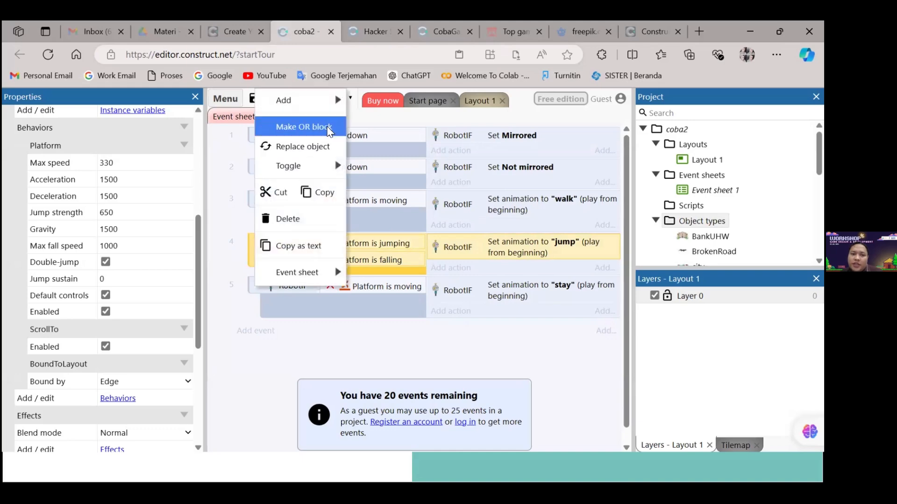
{"action": "mouse_move", "coordinate": [342, 105]}
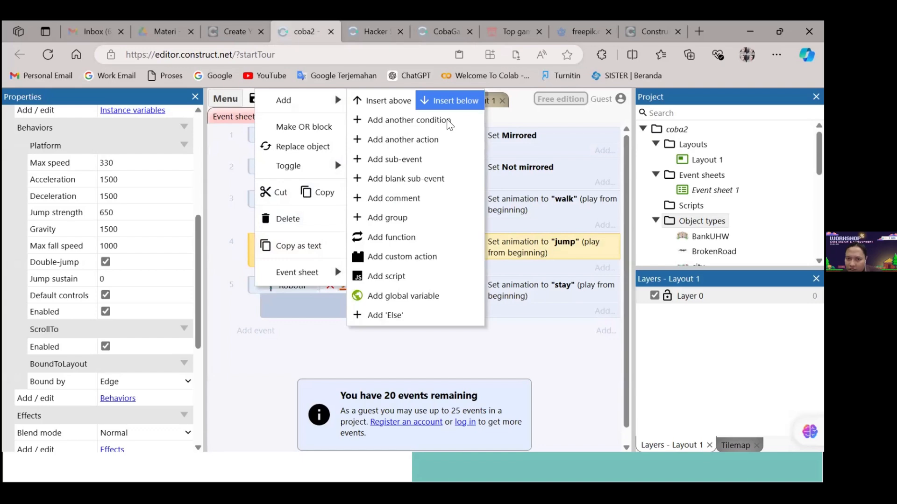
{"action": "left_click", "coordinate": [447, 121]}
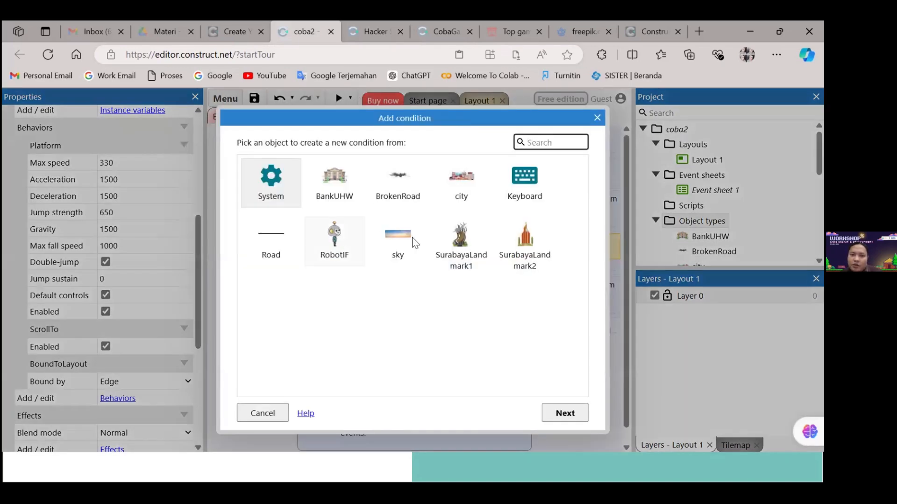
{"action": "left_click", "coordinate": [340, 242]}
{"action": "left_click", "coordinate": [578, 412]}
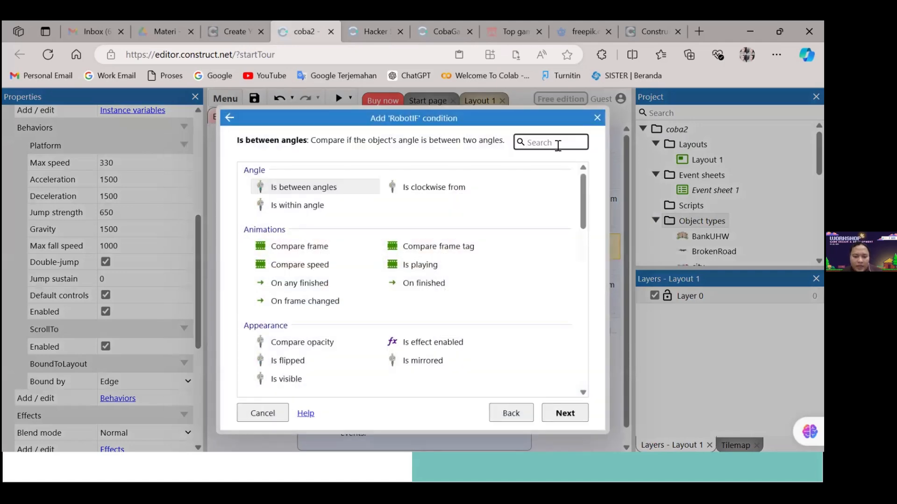
{"action": "type", "text": "is"}
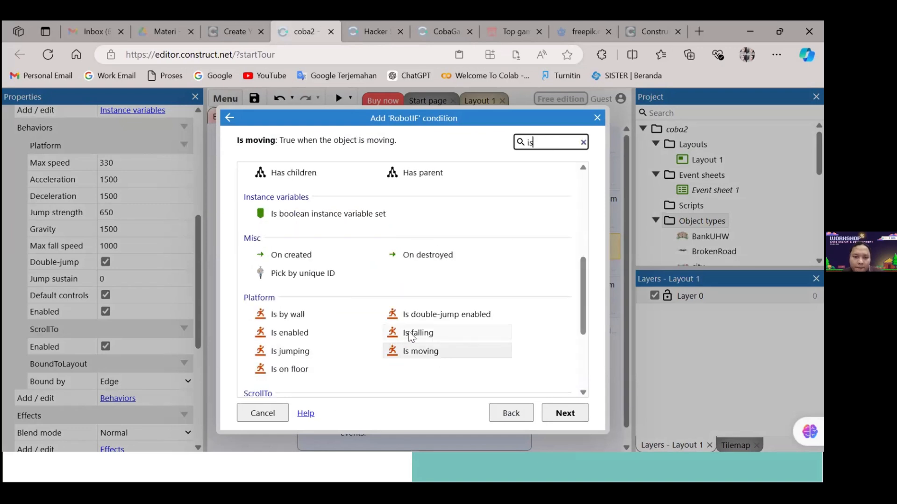
{"action": "left_click", "coordinate": [445, 332]}
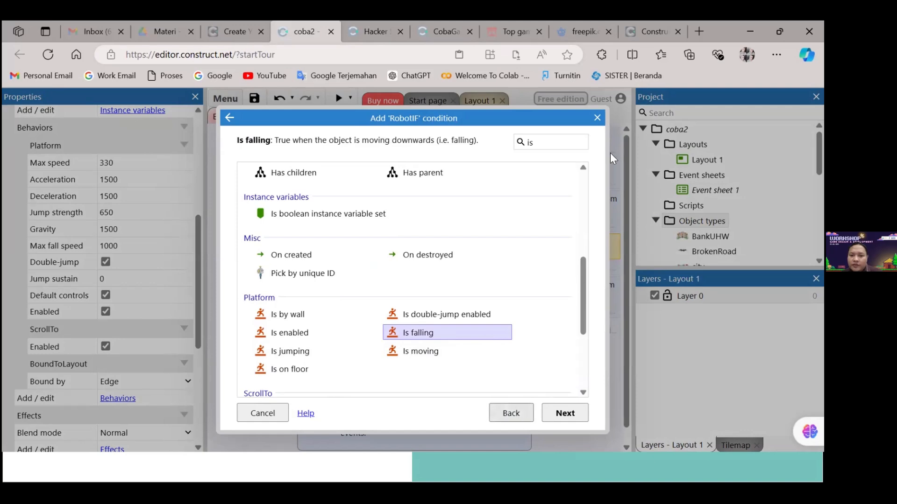
{"action": "left_click", "coordinate": [597, 118]}
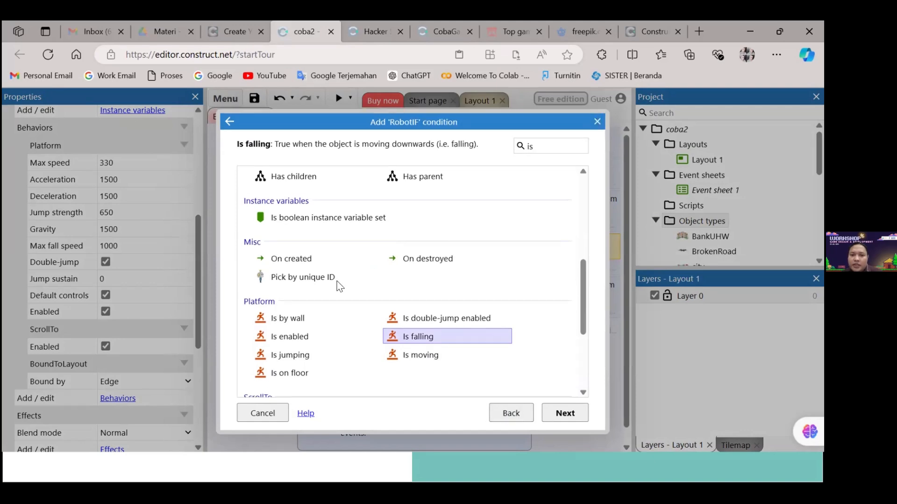
{"action": "key", "text": "Return"}
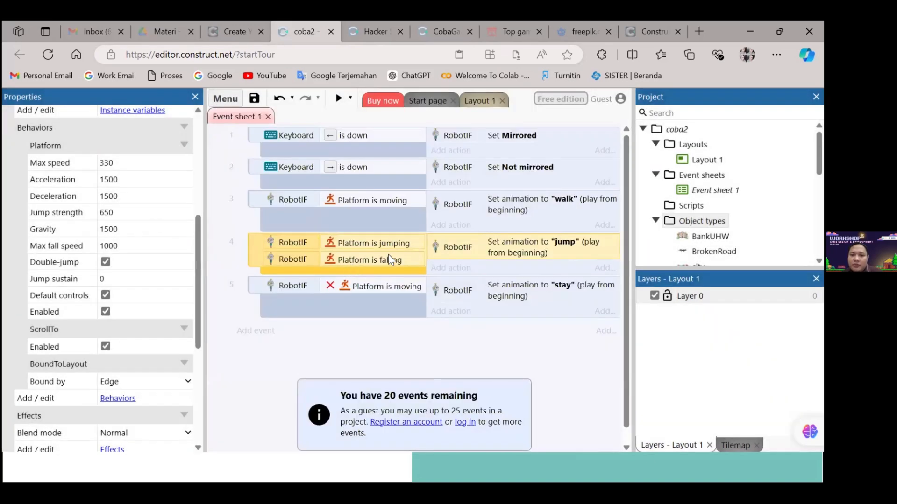
{"action": "right_click", "coordinate": [338, 273]}
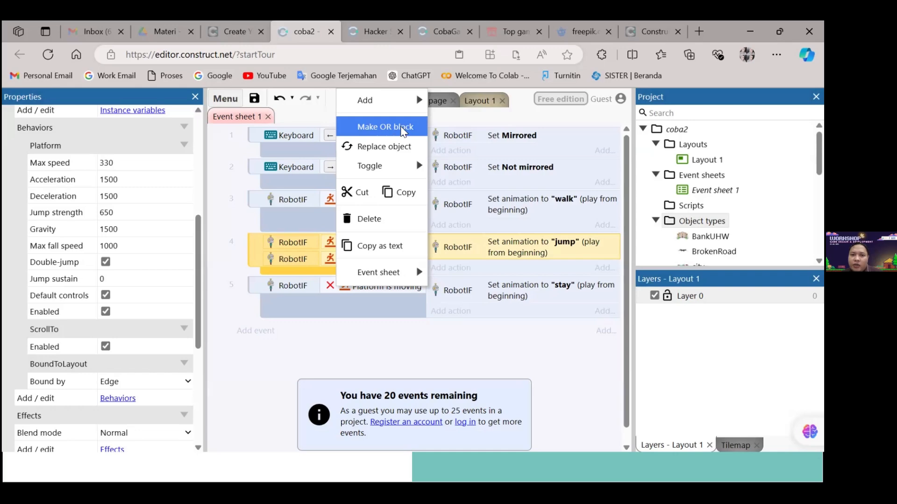
{"action": "left_click", "coordinate": [448, 334]}
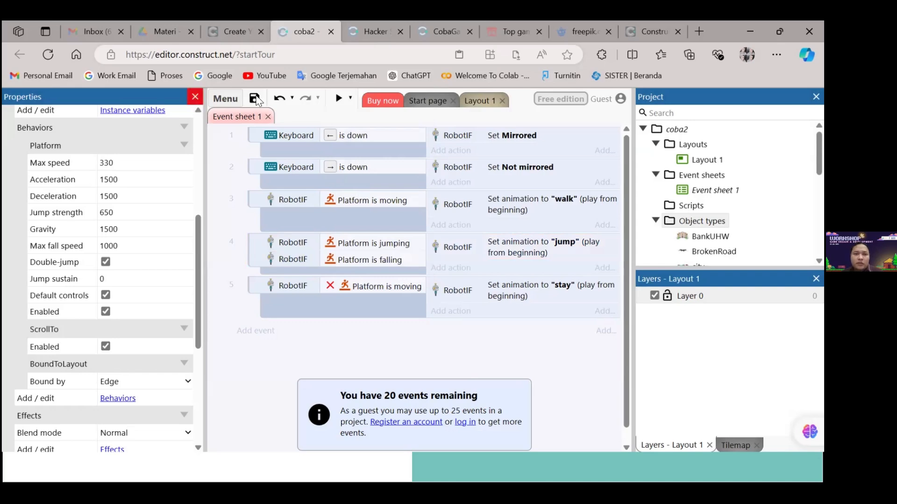
Preview the coba2 project and make the robot jump repeatedly to check its jump animation
{"action": "left_click", "coordinate": [338, 98]}
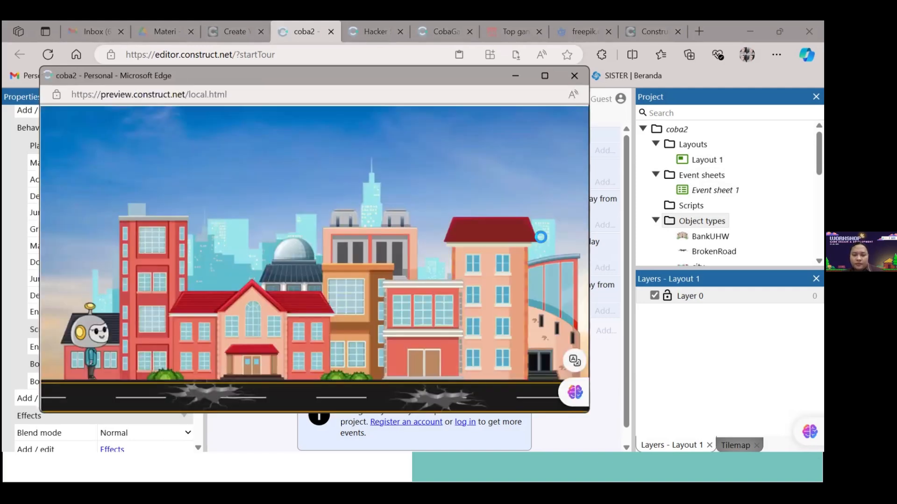
{"action": "key", "text": "Up"}
{"action": "key", "text": "Up"}
{"action": "key", "text": "Up"}
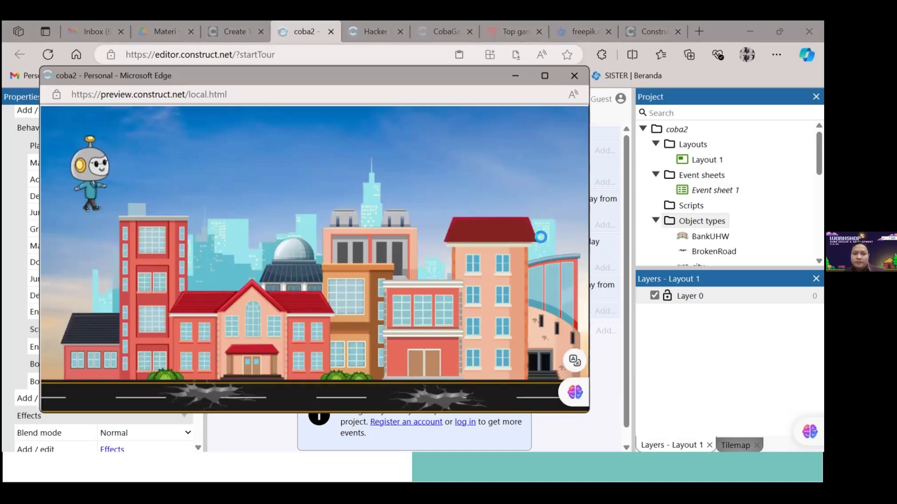
{"action": "key", "text": "Up"}
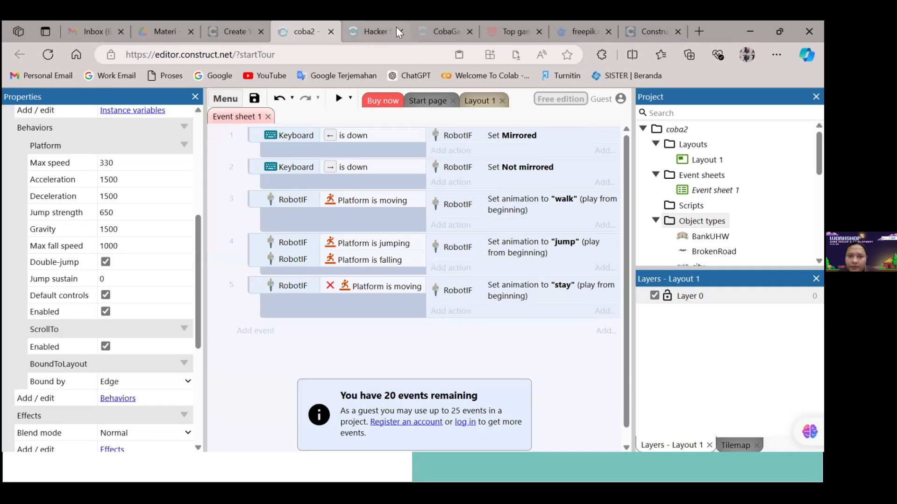
Add another RobotIF Platform Is falling condition to the jump event in coba2's Event sheet 1
{"action": "left_click", "coordinate": [383, 26]}
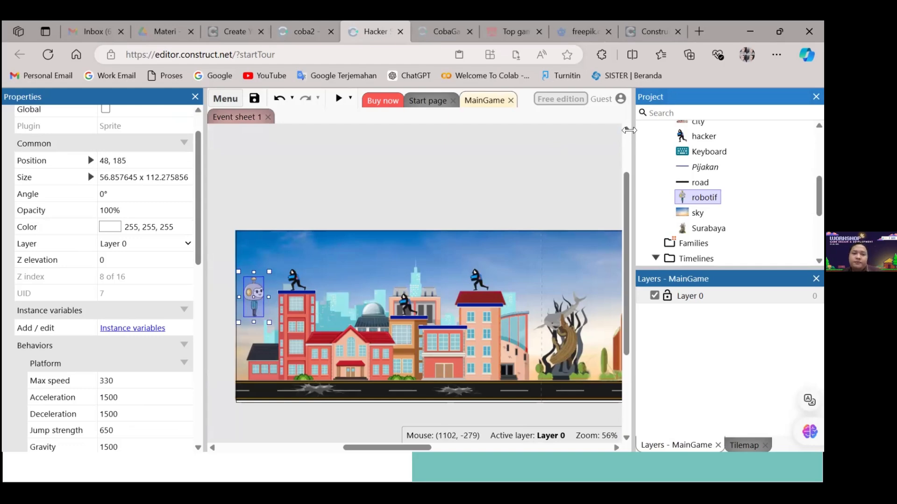
{"action": "left_click", "coordinate": [287, 32]}
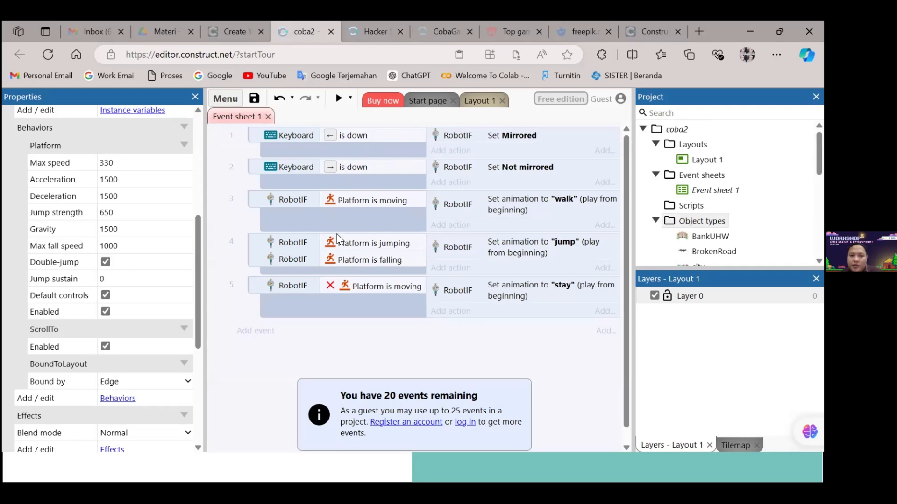
{"action": "left_click", "coordinate": [253, 264]}
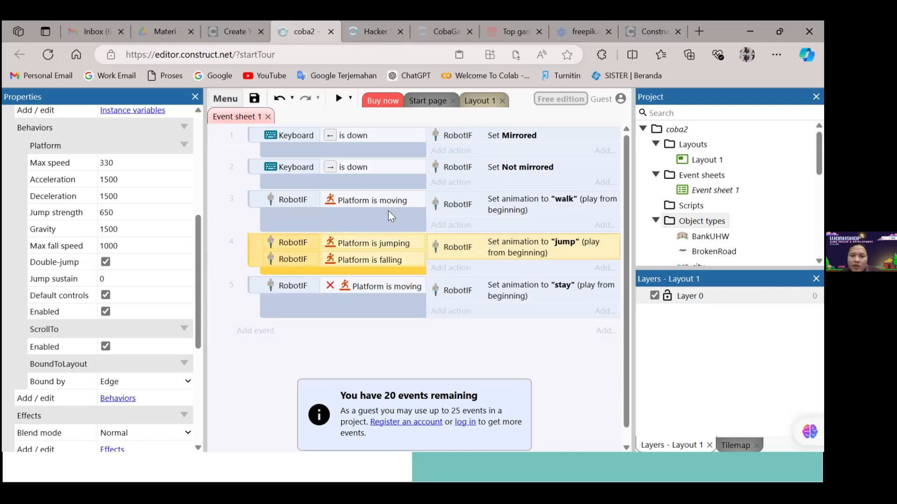
{"action": "right_click", "coordinate": [253, 258]}
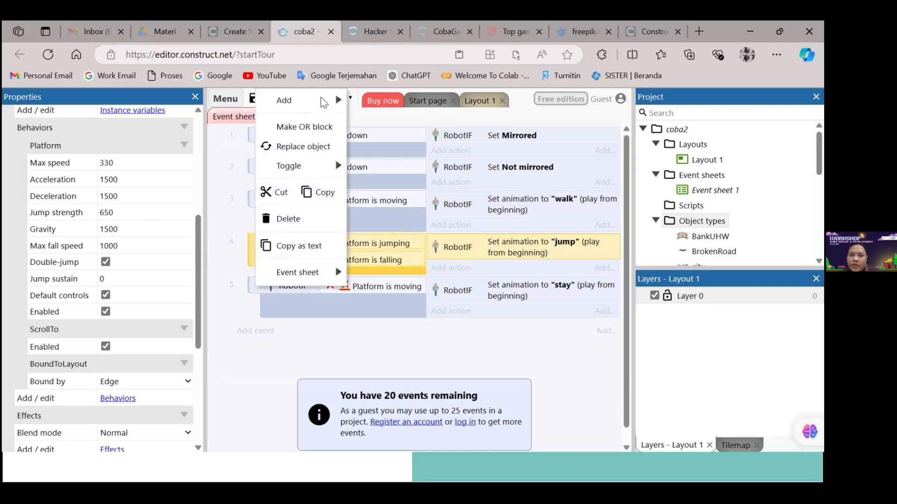
{"action": "mouse_move", "coordinate": [326, 100]}
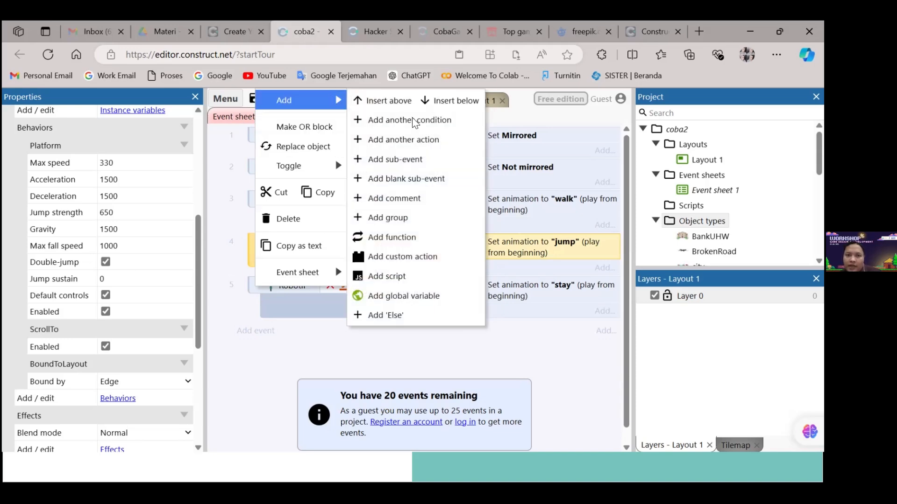
{"action": "left_click", "coordinate": [423, 123]}
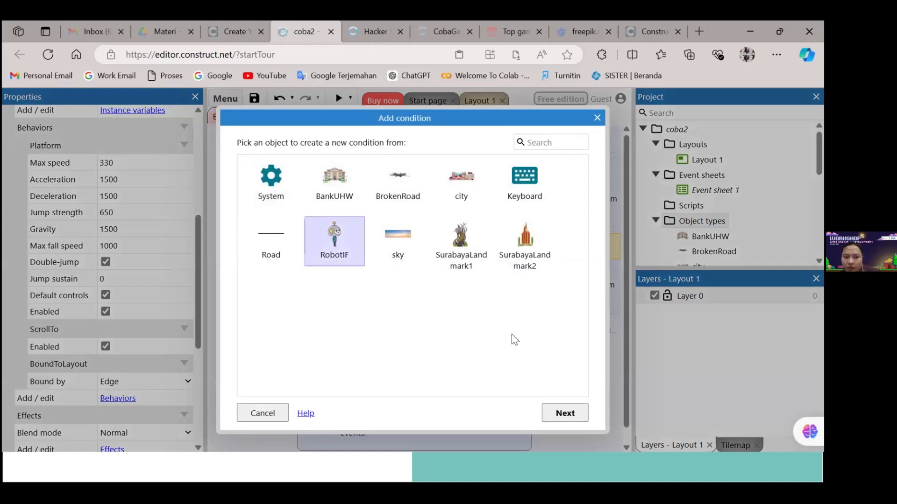
{"action": "left_click", "coordinate": [346, 260]}
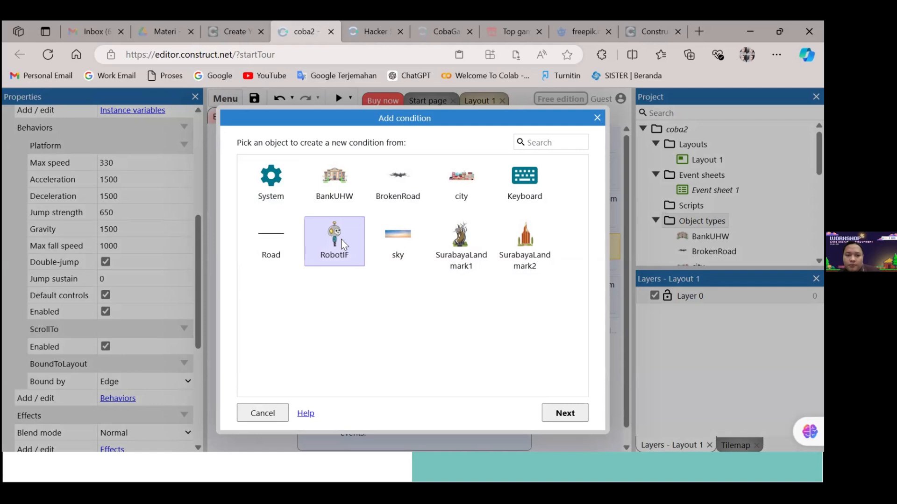
{"action": "left_click", "coordinate": [566, 412]}
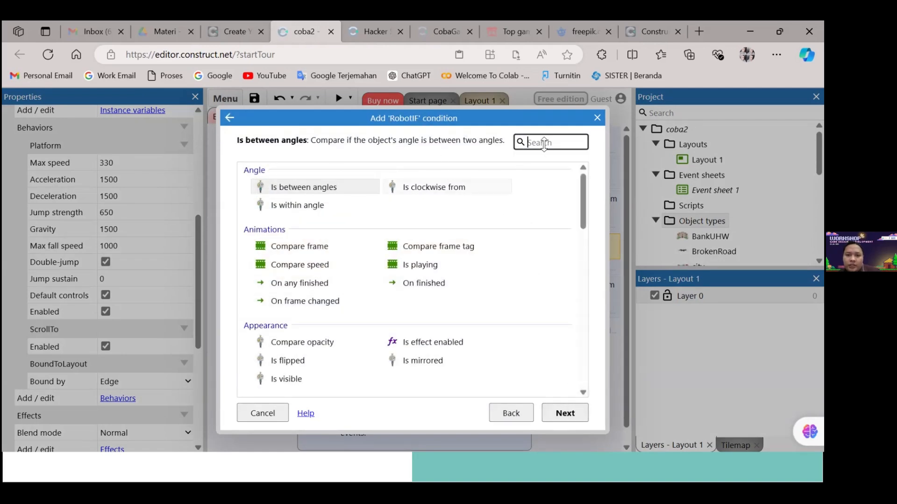
{"action": "type", "text": "is"}
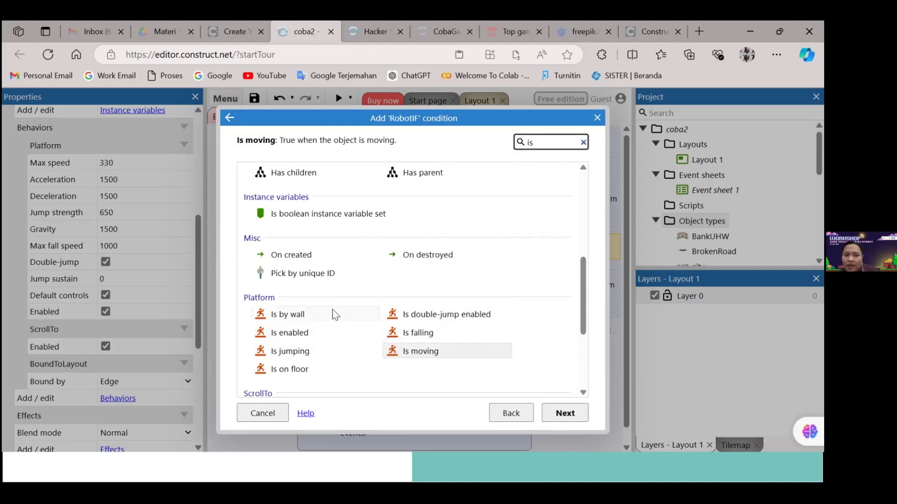
{"action": "left_click", "coordinate": [446, 338]}
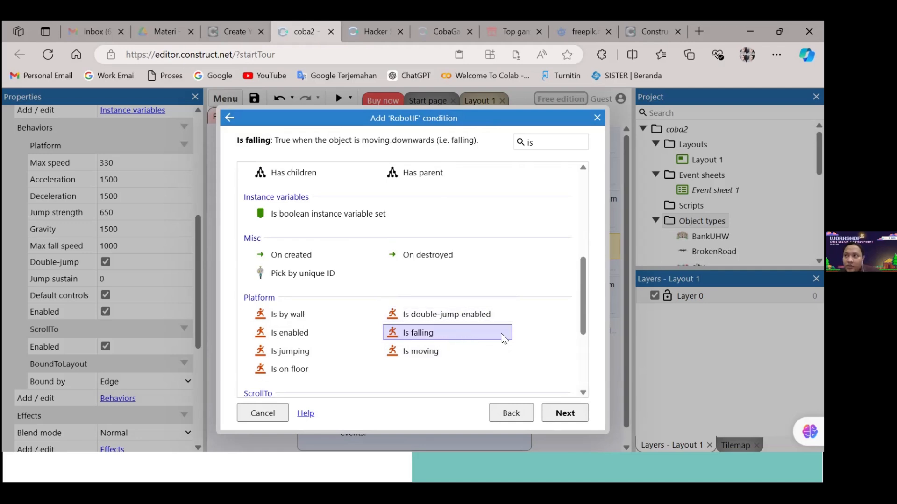
{"action": "left_click", "coordinate": [564, 411]}
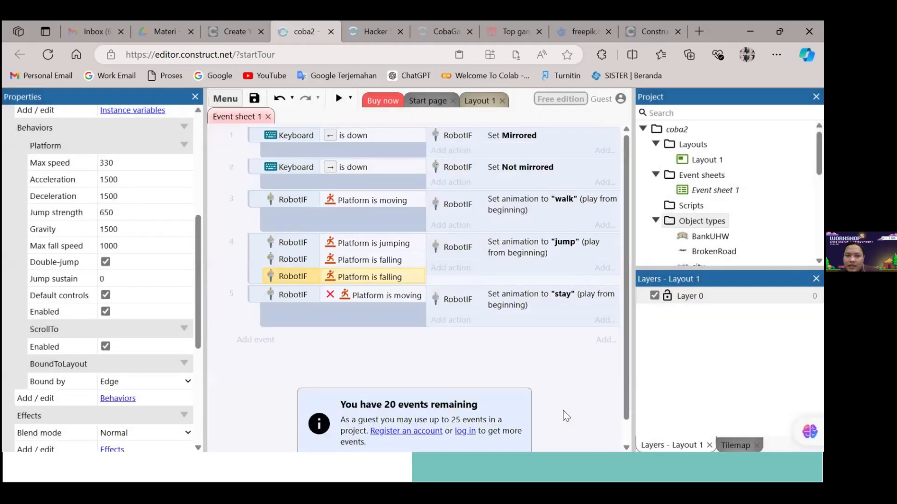
Delete the duplicate Platform Is falling condition from the jump event and deselect the event
{"action": "right_click", "coordinate": [368, 275]}
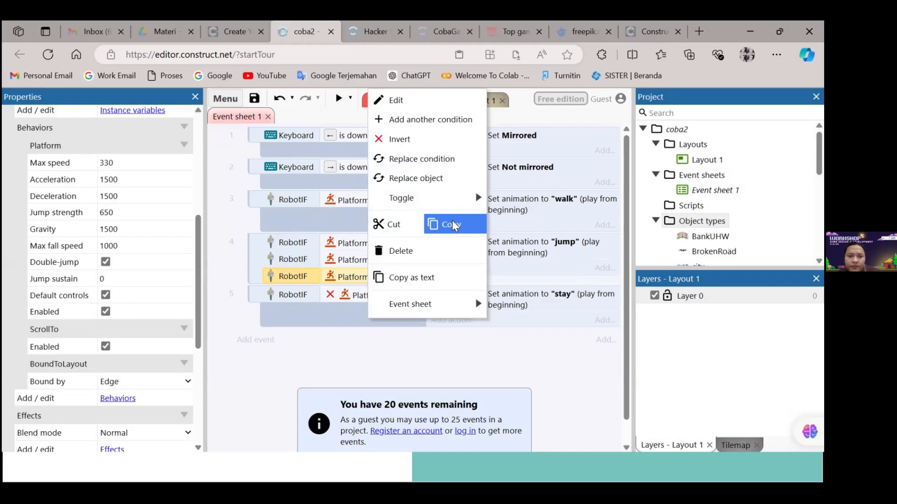
{"action": "left_click", "coordinate": [437, 250]}
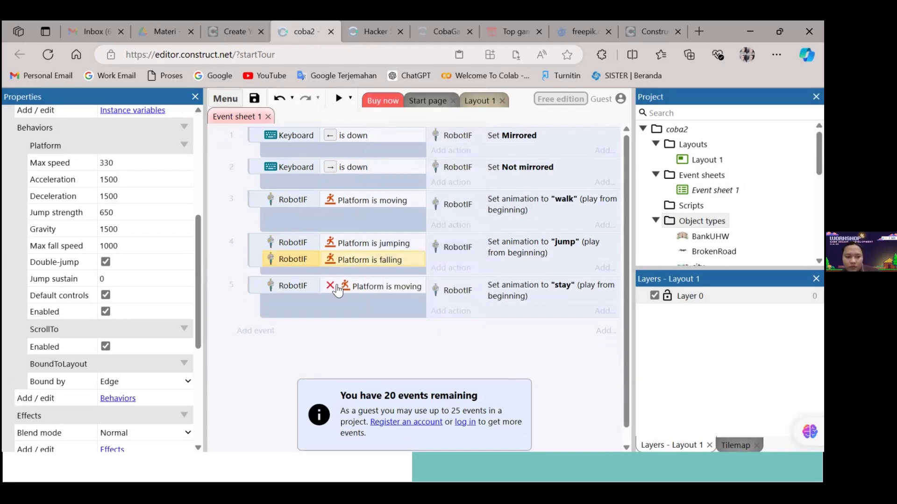
{"action": "left_click", "coordinate": [260, 263]}
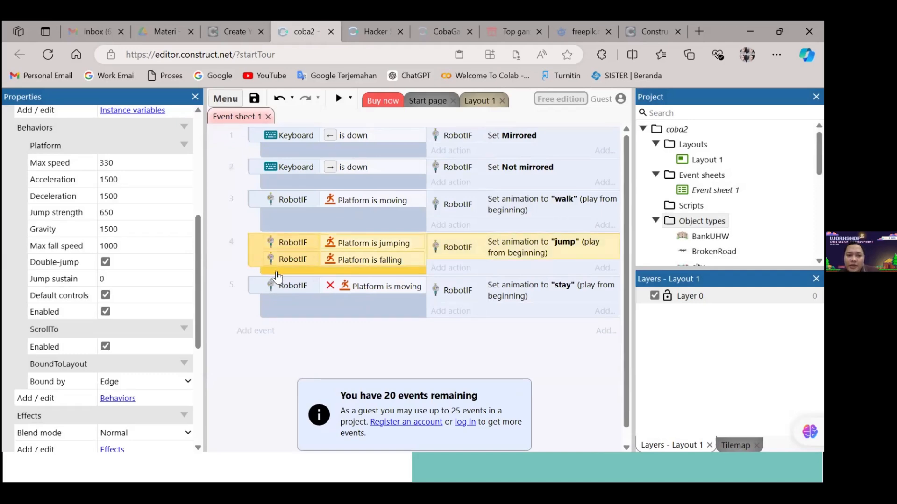
{"action": "right_click", "coordinate": [276, 276]}
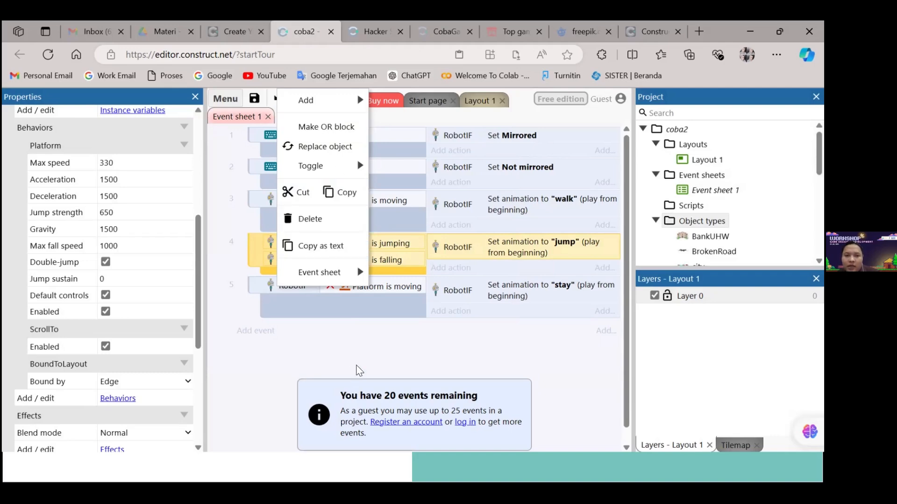
{"action": "left_click", "coordinate": [394, 345]}
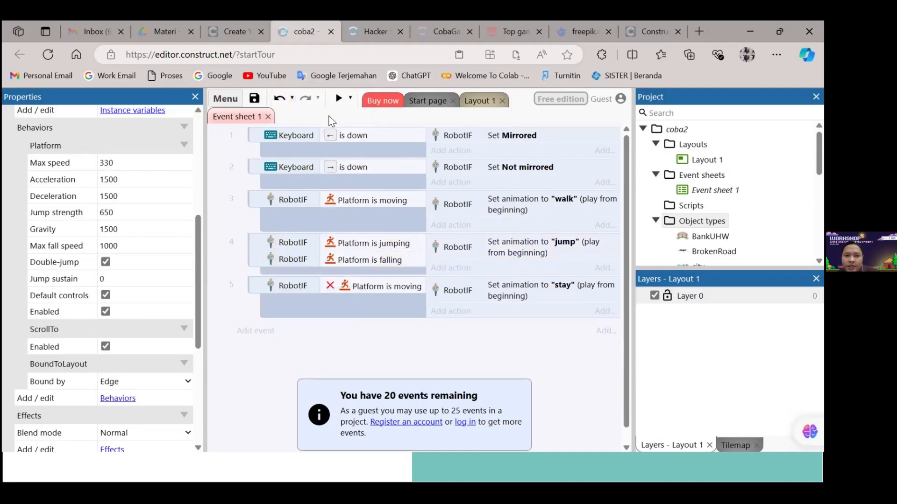
Preview the coba2 project again, test the robot's jump, and close the preview
{"action": "left_click", "coordinate": [339, 98]}
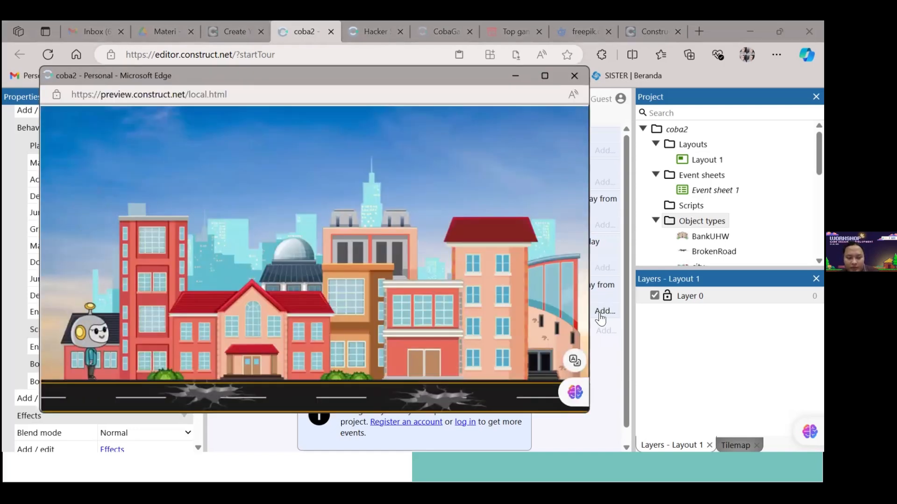
{"action": "key", "text": "Up"}
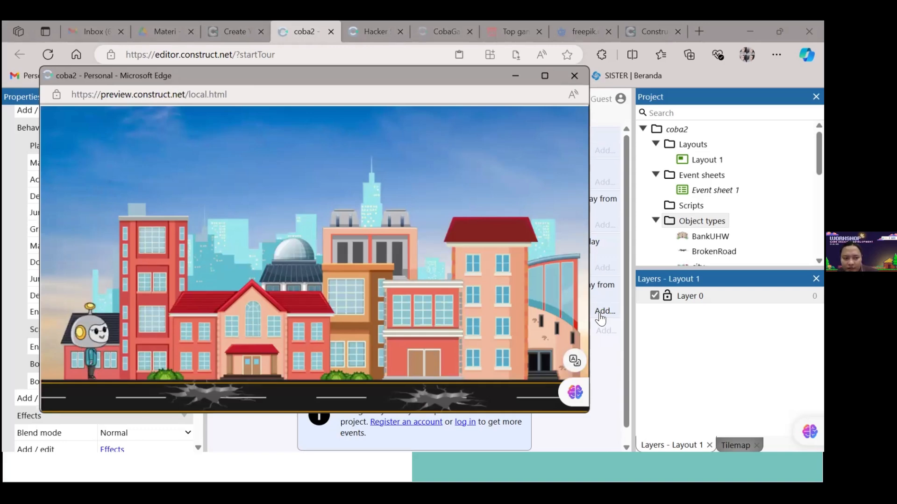
{"action": "key", "text": "Up"}
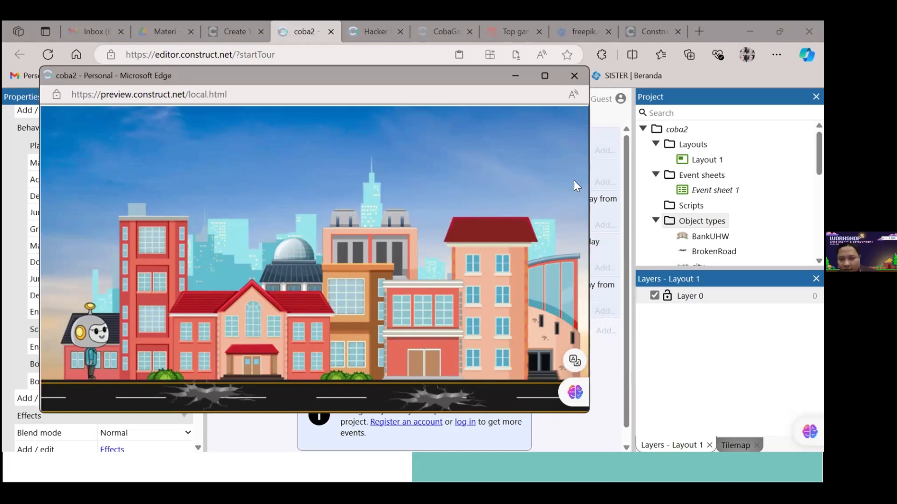
{"action": "left_click", "coordinate": [575, 76]}
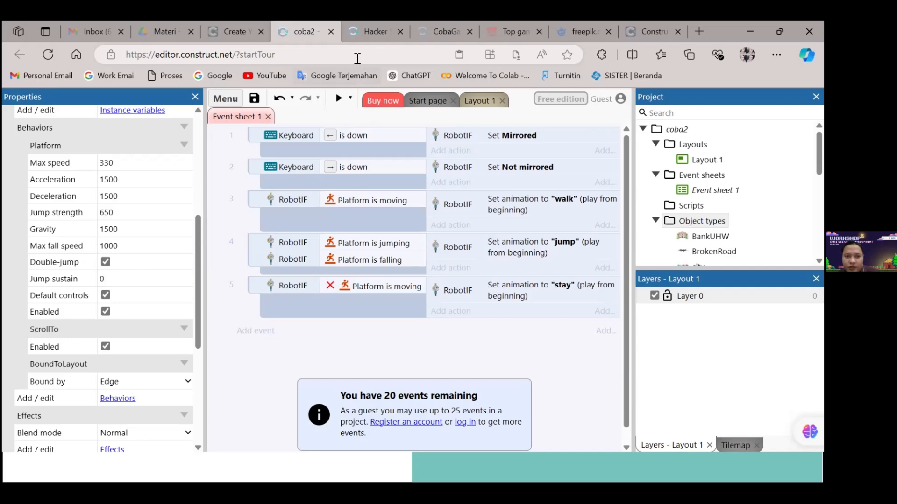
Return to the Hacker Slayer project, deselect the robot, and start a preview of the MainGame layout
{"action": "left_click", "coordinate": [374, 31]}
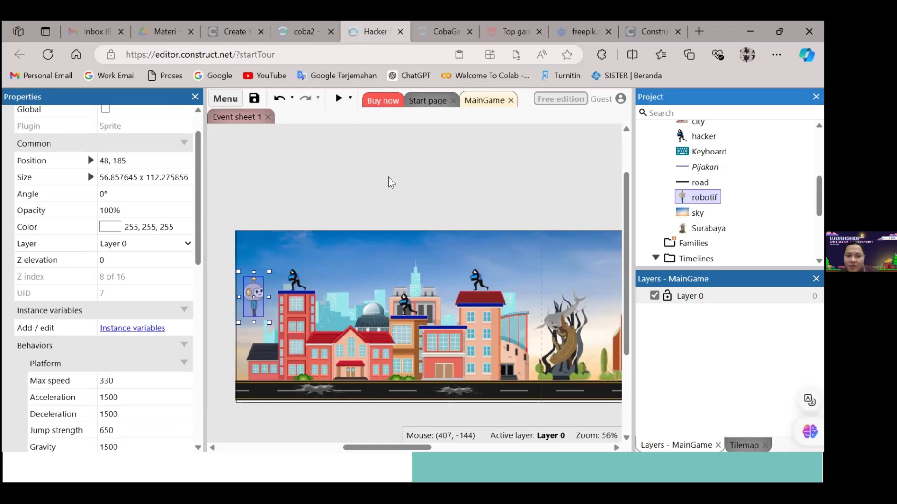
{"action": "left_click", "coordinate": [441, 203]}
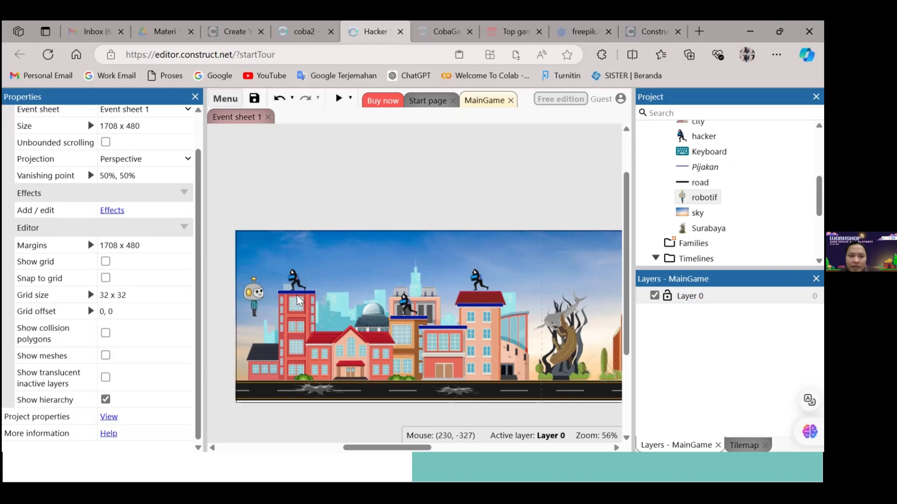
{"action": "left_click", "coordinate": [338, 99]}
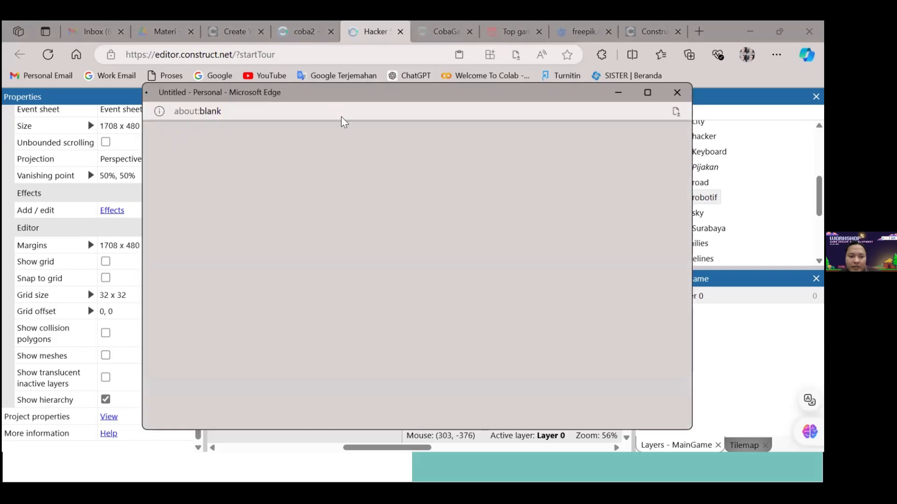
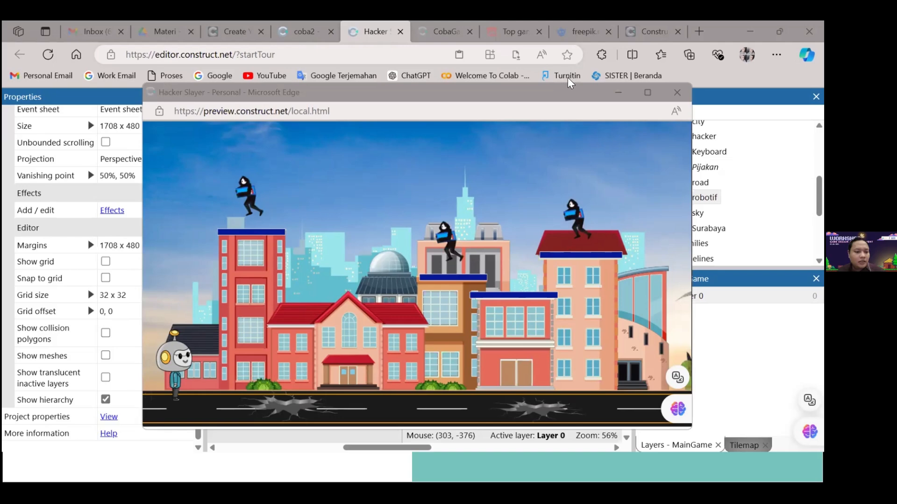
Close the game preview and examine the hacker sprite's Platform behavior properties
{"action": "left_click", "coordinate": [677, 93]}
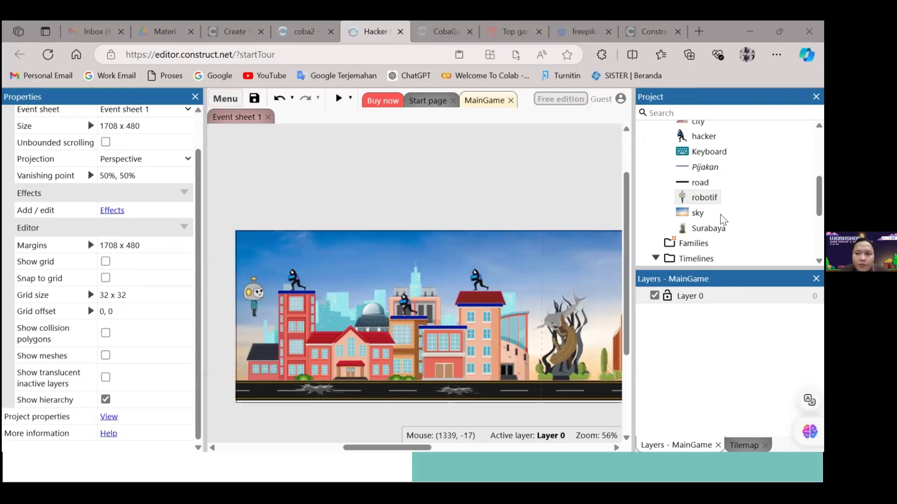
{"action": "left_click", "coordinate": [715, 135]}
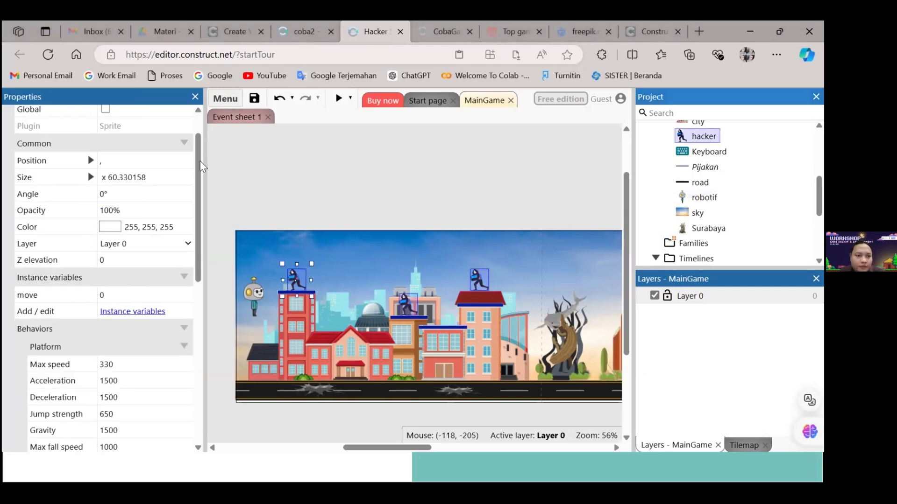
{"action": "scroll", "coordinate": [200, 161], "scroll_direction": "down", "scroll_amount": 1}
{"action": "scroll", "coordinate": [174, 260], "scroll_direction": "down", "scroll_amount": 3}
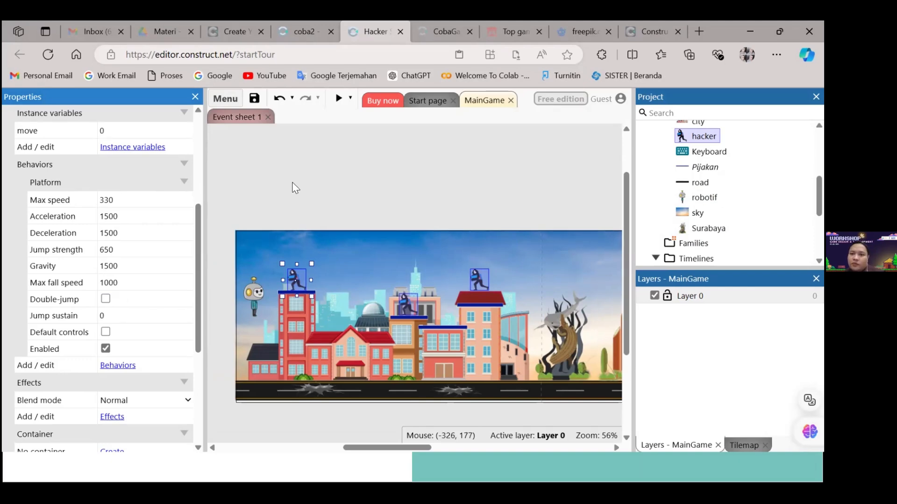
Open the hacker's walk animation, compare the collision polygons of frames 0 and 1, and close the Animations Editor
{"action": "double_click", "coordinate": [712, 136]}
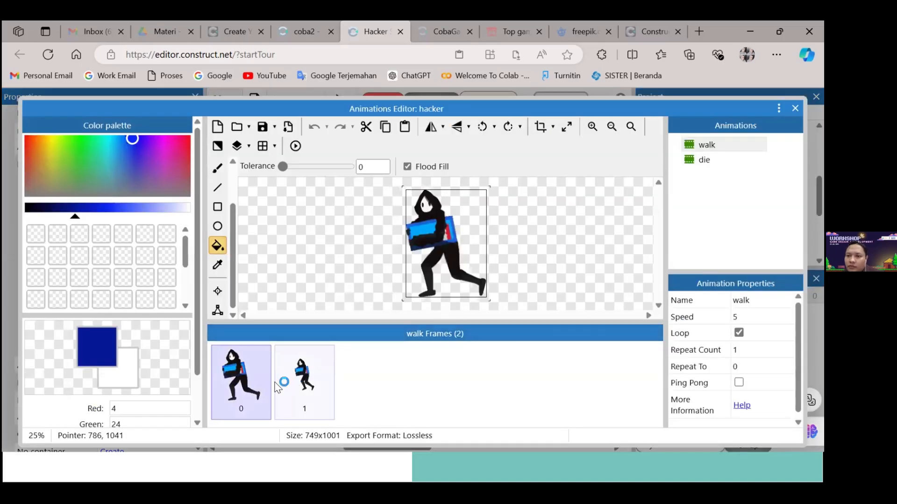
{"action": "left_click", "coordinate": [282, 385]}
{"action": "left_click", "coordinate": [245, 384]}
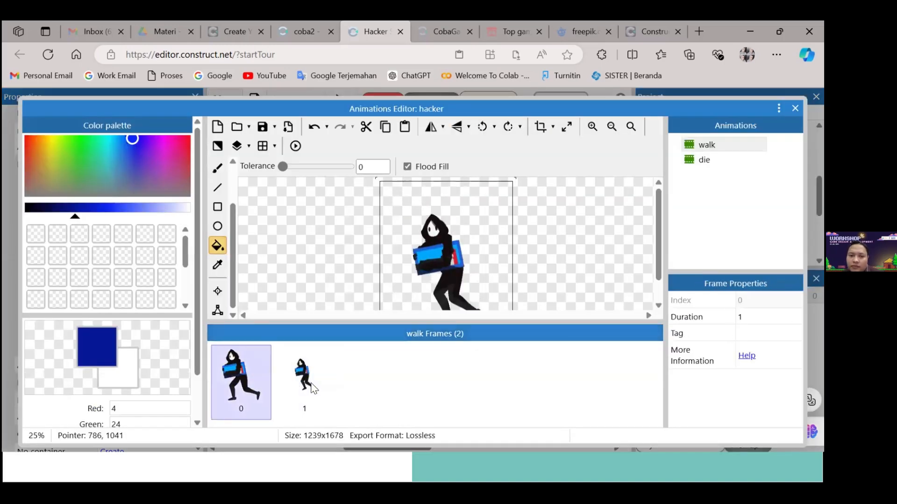
{"action": "left_click", "coordinate": [308, 387]}
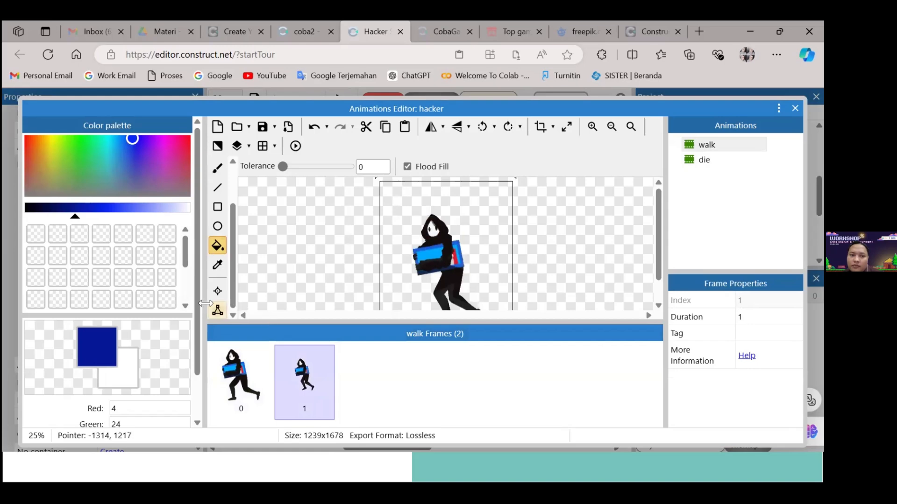
{"action": "left_click", "coordinate": [218, 310]}
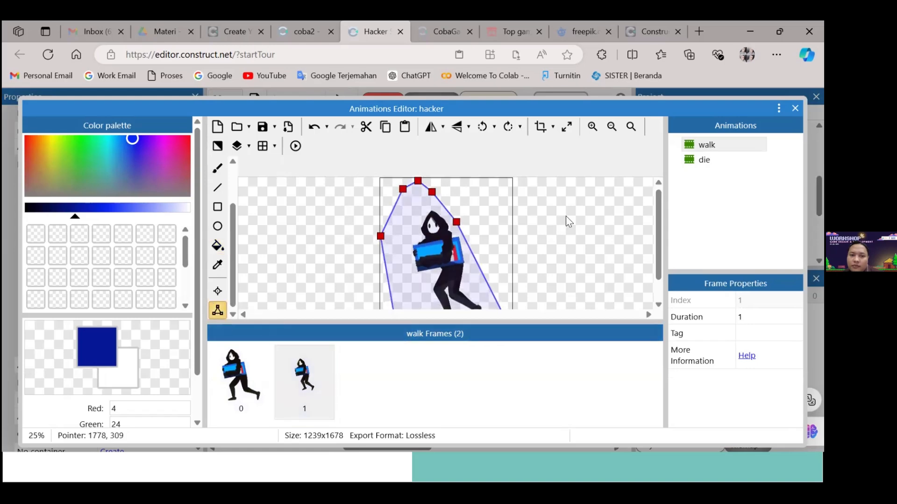
{"action": "scroll", "coordinate": [566, 222], "scroll_direction": "down", "scroll_amount": 2}
{"action": "left_click", "coordinate": [256, 372]}
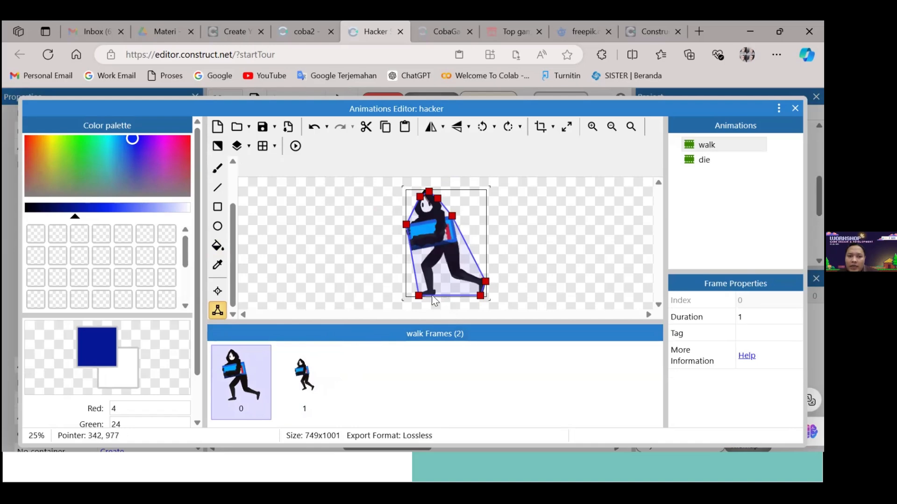
{"action": "left_click", "coordinate": [480, 295]}
{"action": "left_click", "coordinate": [405, 311]}
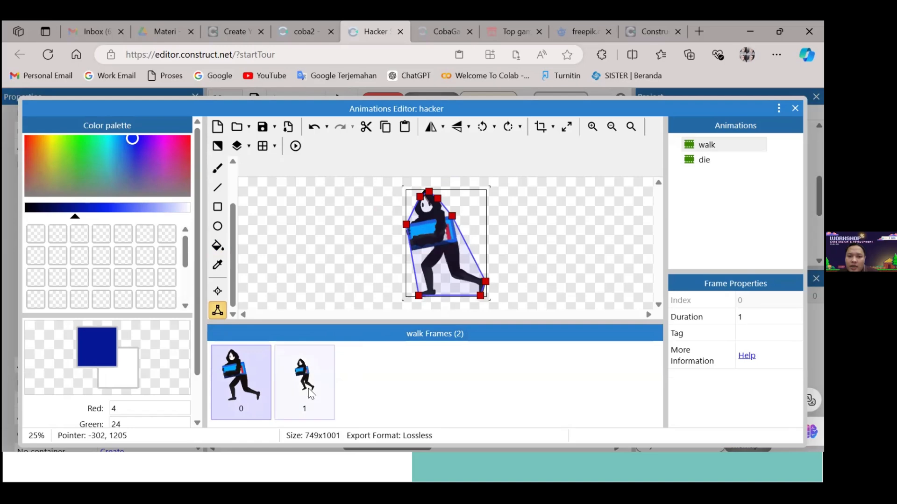
{"action": "left_click", "coordinate": [322, 384]}
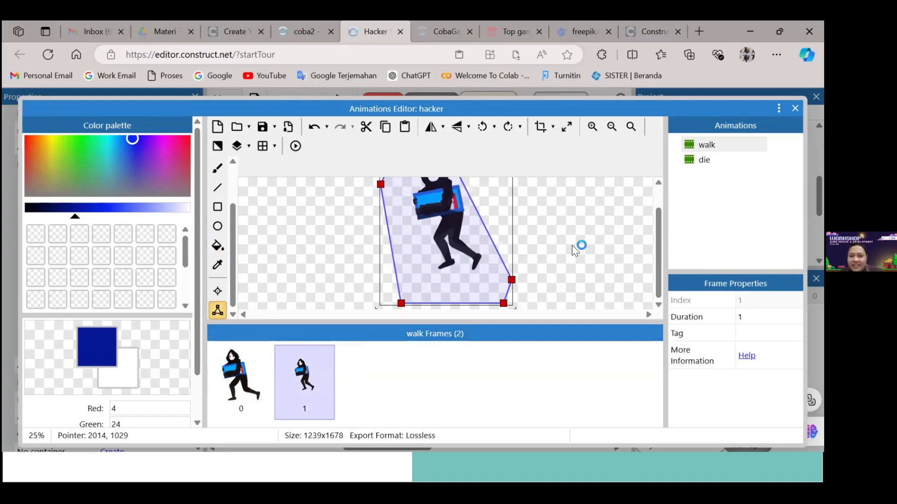
{"action": "scroll", "coordinate": [558, 228], "scroll_direction": "up", "scroll_amount": 1}
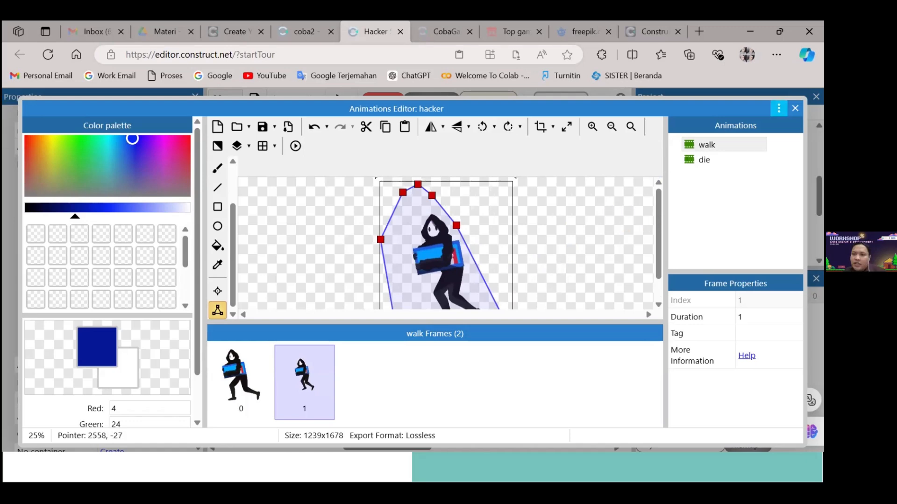
{"action": "left_click", "coordinate": [795, 108]}
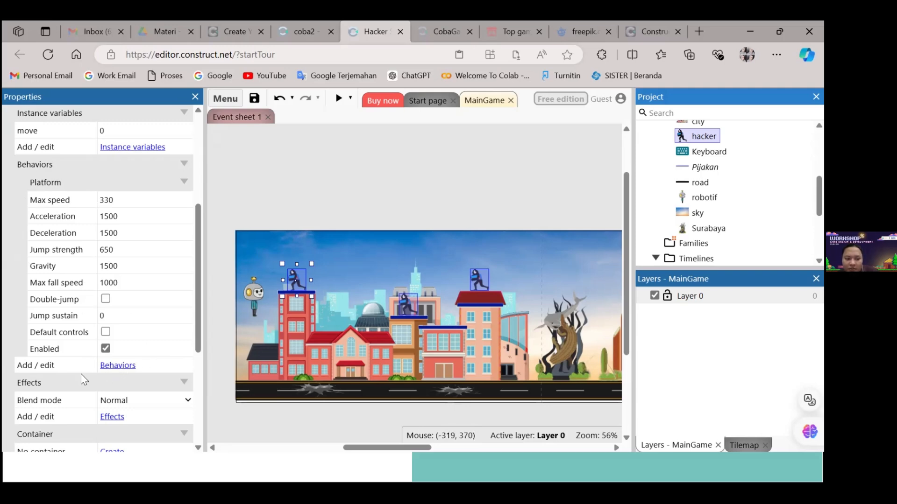
Check the hacker's assigned behaviors, and preview the MainGame layout to watch the hackers before closing the preview
{"action": "left_click", "coordinate": [115, 365]}
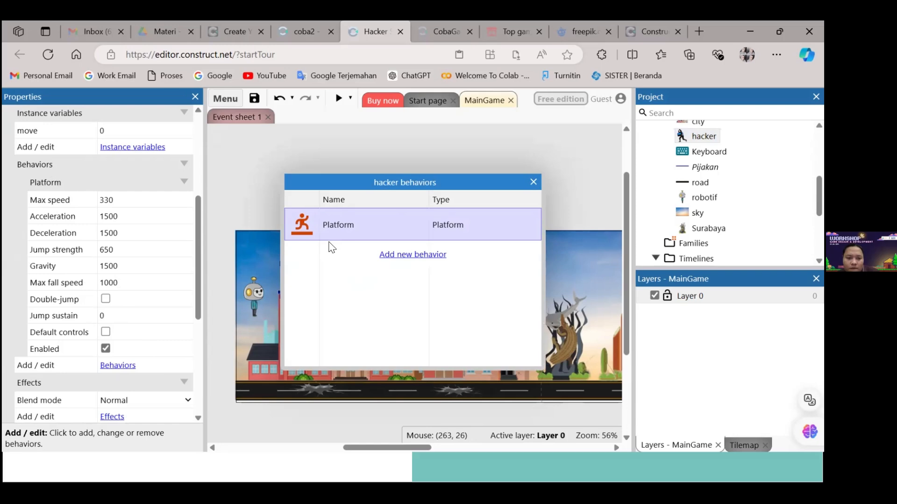
{"action": "left_click", "coordinate": [533, 184]}
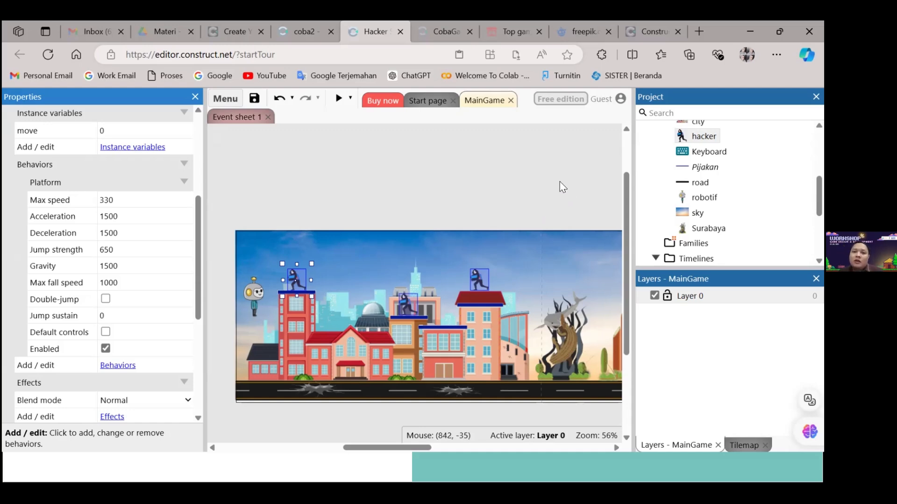
{"action": "left_click", "coordinate": [349, 122]}
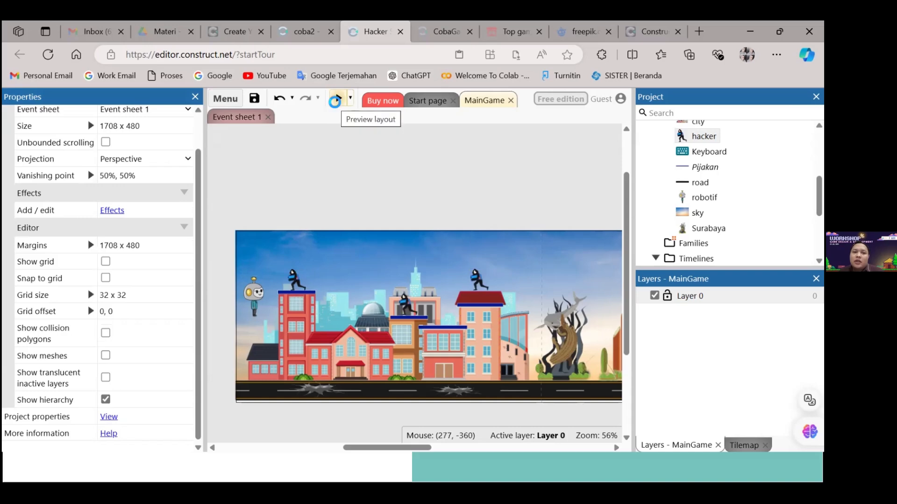
{"action": "left_click", "coordinate": [337, 99]}
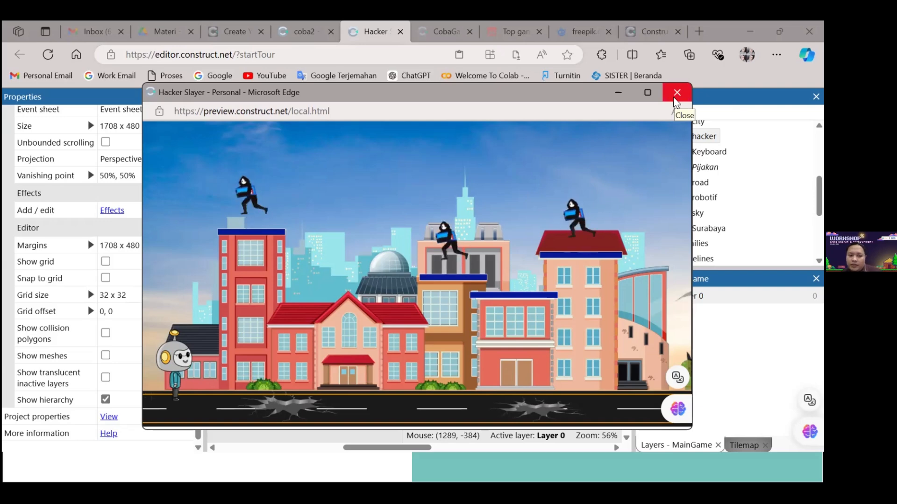
{"action": "key", "text": "alt+F4"}
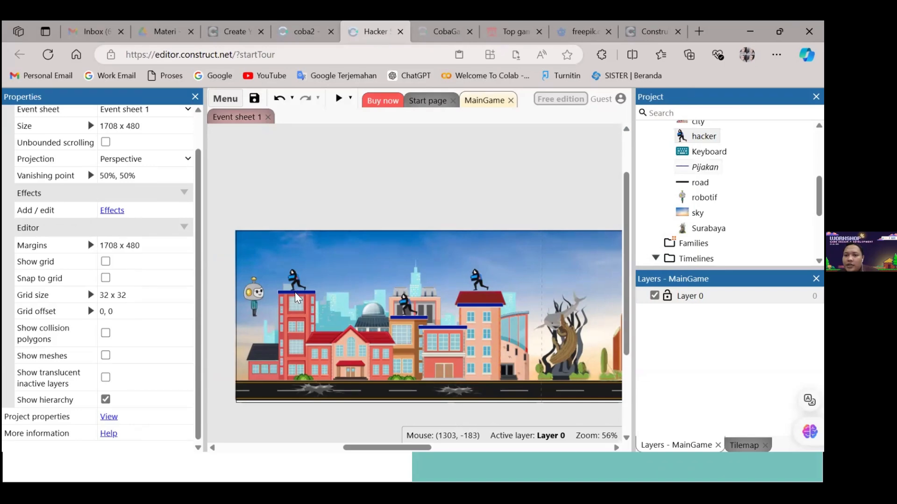
Check the behaviors assigned to the Pijakan platform object and close the behaviors list
{"action": "left_click", "coordinate": [703, 167]}
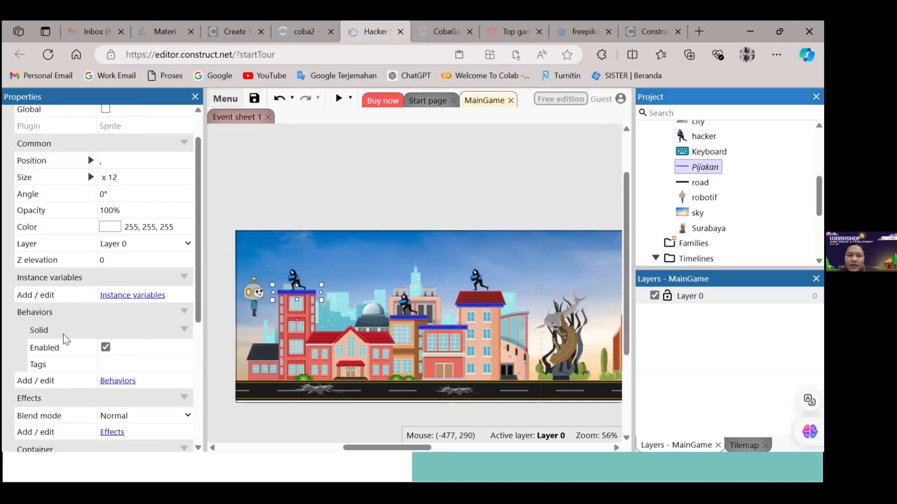
{"action": "left_click", "coordinate": [118, 380]}
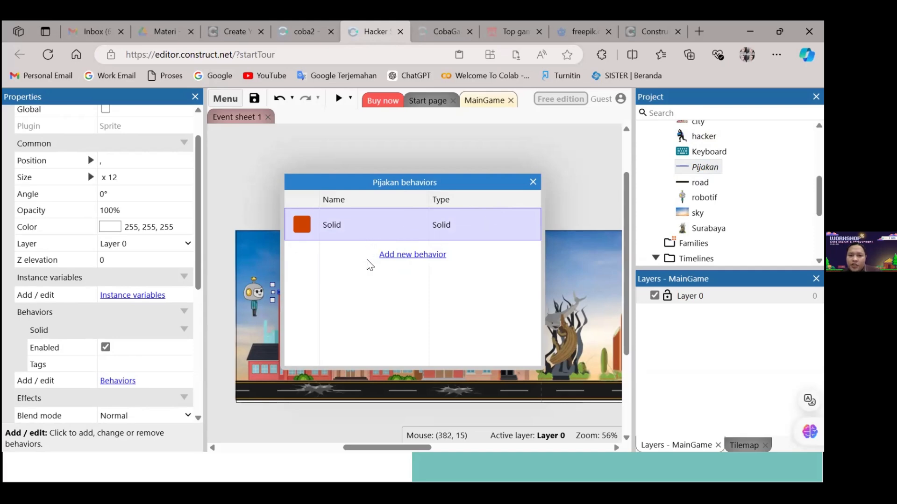
{"action": "left_click", "coordinate": [529, 186]}
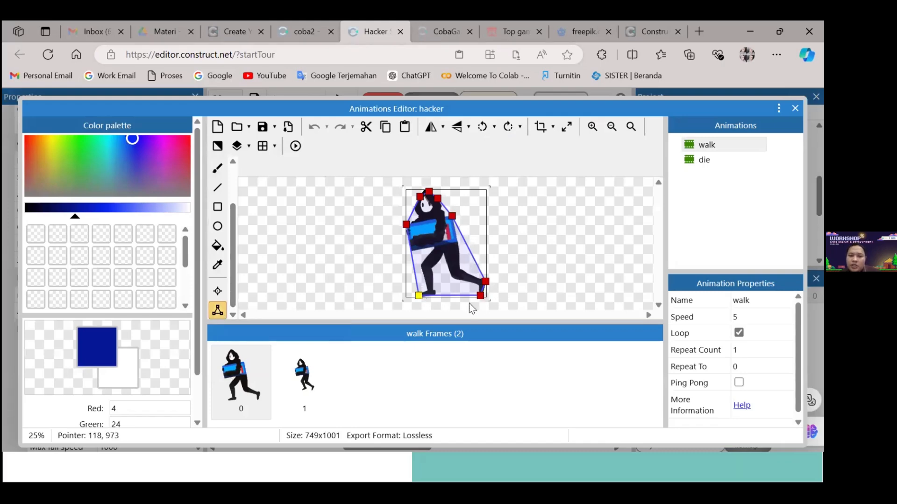
Examine the space between the feet and the collision polygon's lower edge in hacker walk frames 0 and 1
{"action": "left_click", "coordinate": [309, 383]}
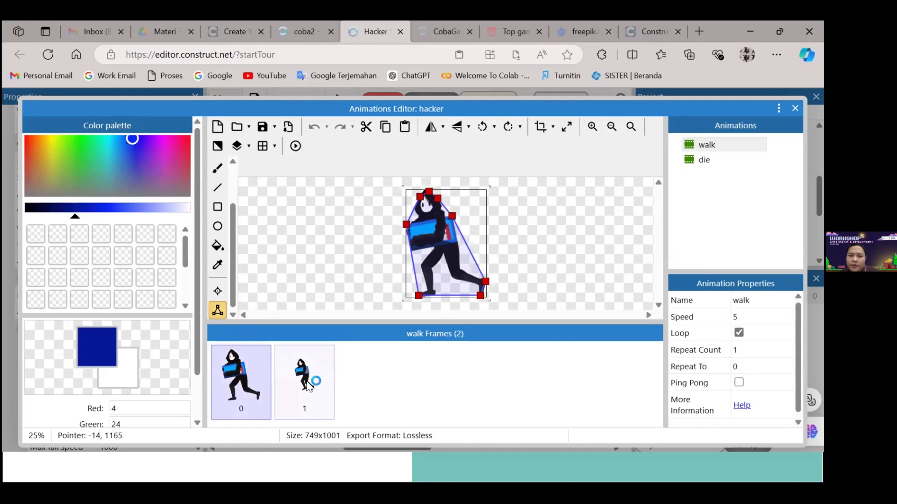
{"action": "scroll", "coordinate": [451, 243], "scroll_direction": "down", "scroll_amount": 5}
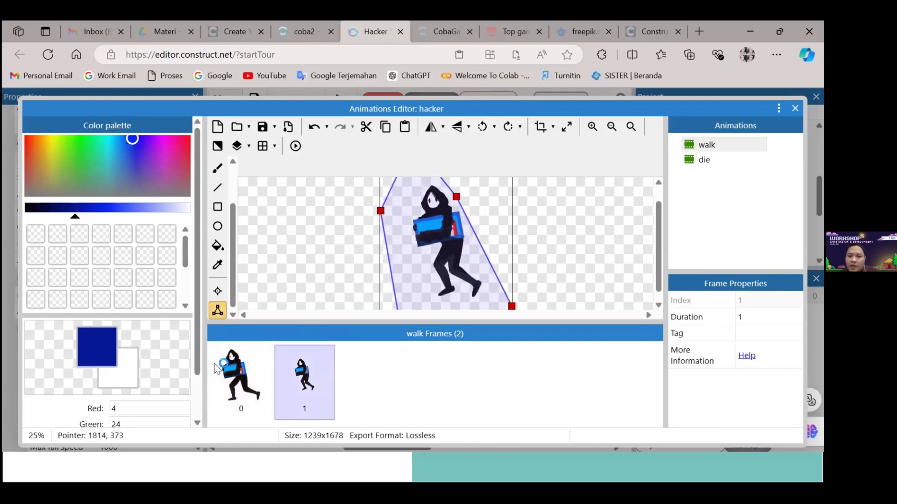
{"action": "left_click", "coordinate": [241, 378]}
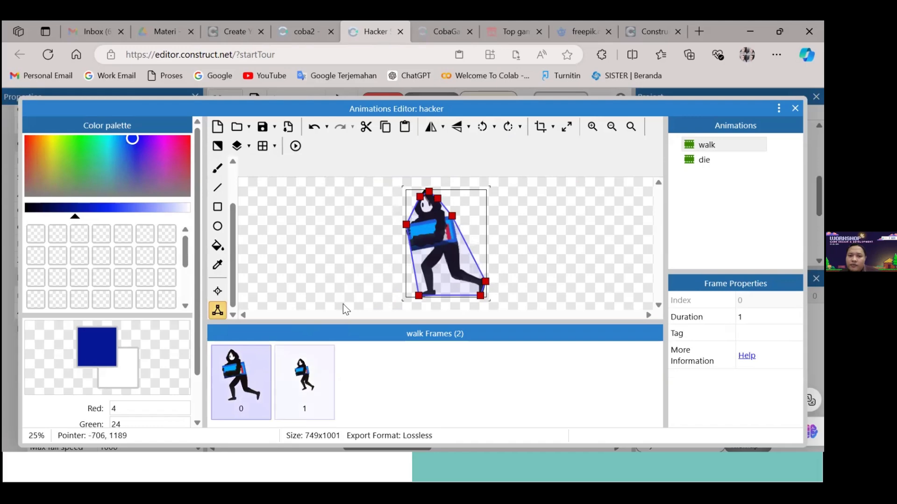
{"action": "left_click", "coordinate": [312, 378]}
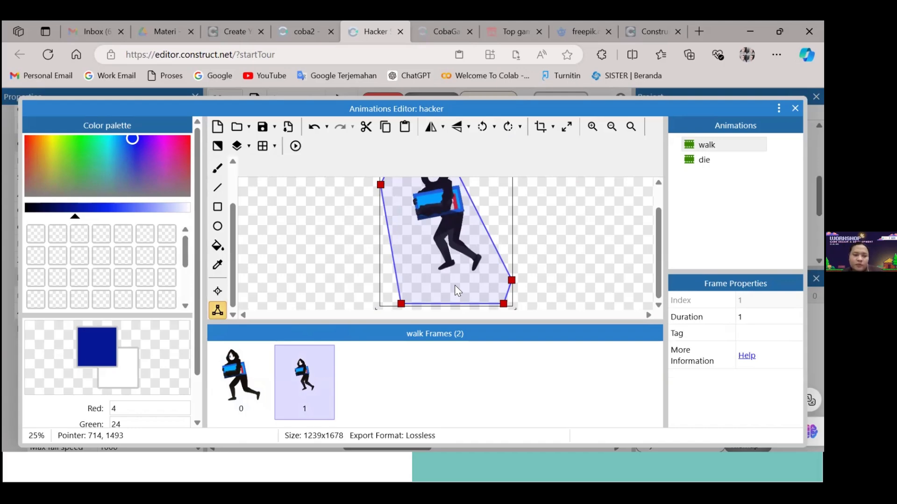
{"action": "scroll", "coordinate": [557, 256], "scroll_direction": "up", "scroll_amount": 2}
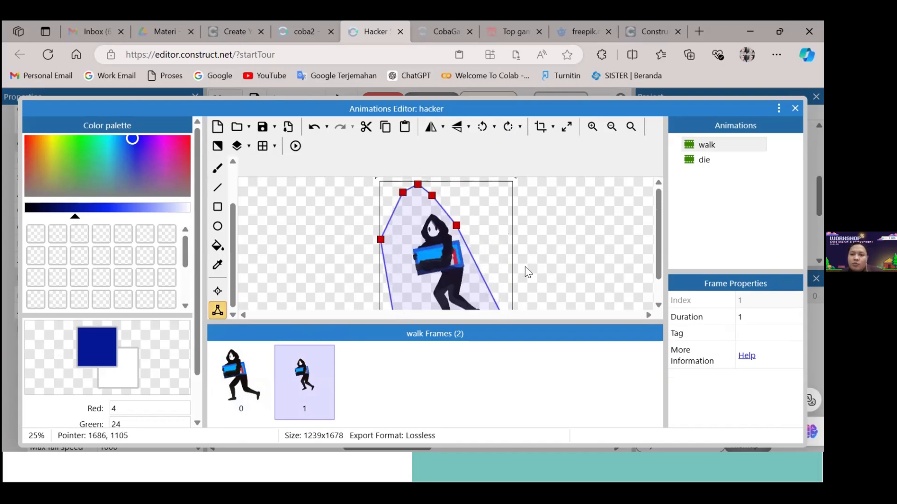
{"action": "scroll", "coordinate": [518, 267], "scroll_direction": "down", "scroll_amount": 2}
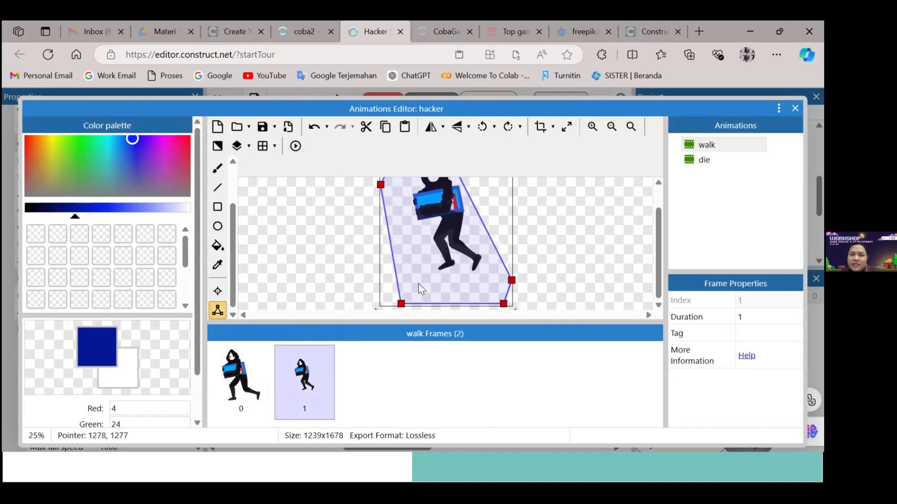
{"action": "scroll", "coordinate": [467, 259], "scroll_direction": "up", "scroll_amount": 1}
{"action": "scroll", "coordinate": [450, 271], "scroll_direction": "down", "scroll_amount": 1}
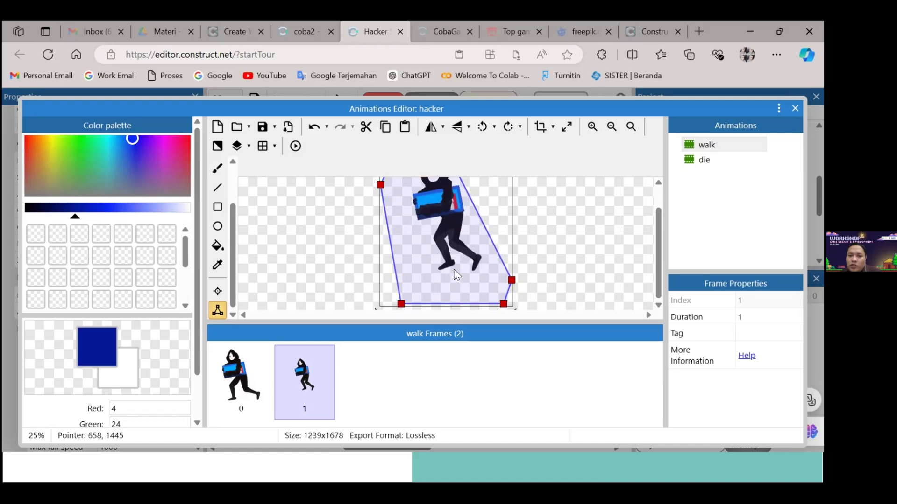
{"action": "left_click", "coordinate": [242, 382]}
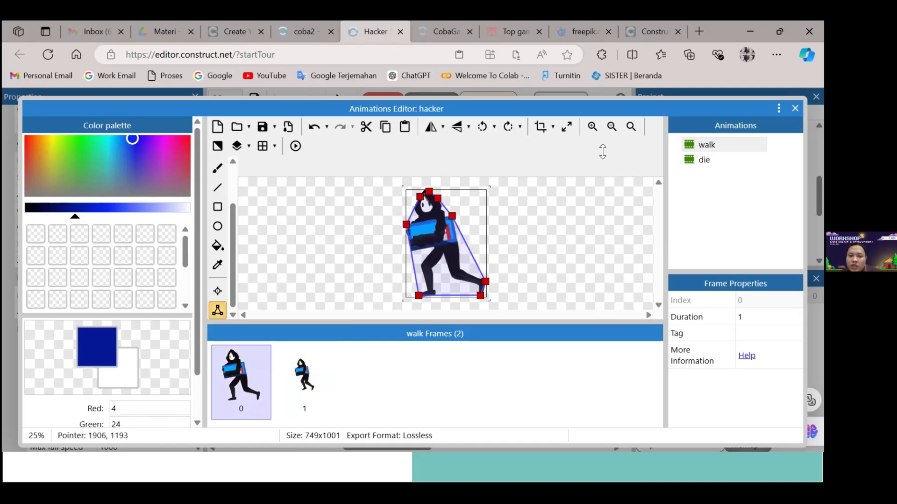
Preview the hacker's walk animation and close the Animations Editor
{"action": "right_click", "coordinate": [702, 147]}
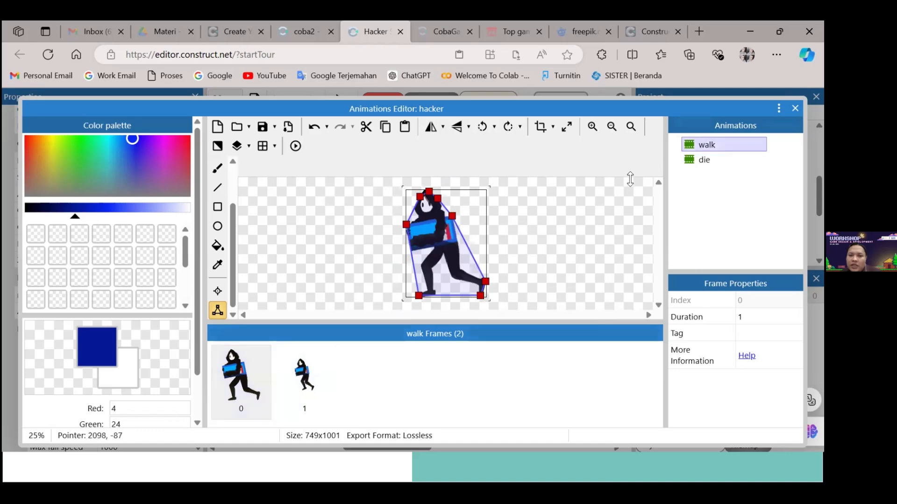
{"action": "left_click", "coordinate": [615, 218]}
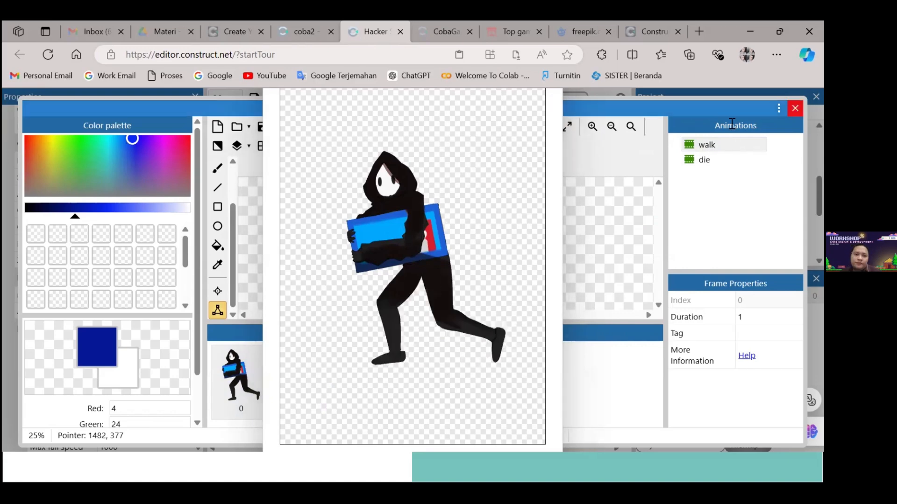
{"action": "left_click", "coordinate": [795, 108]}
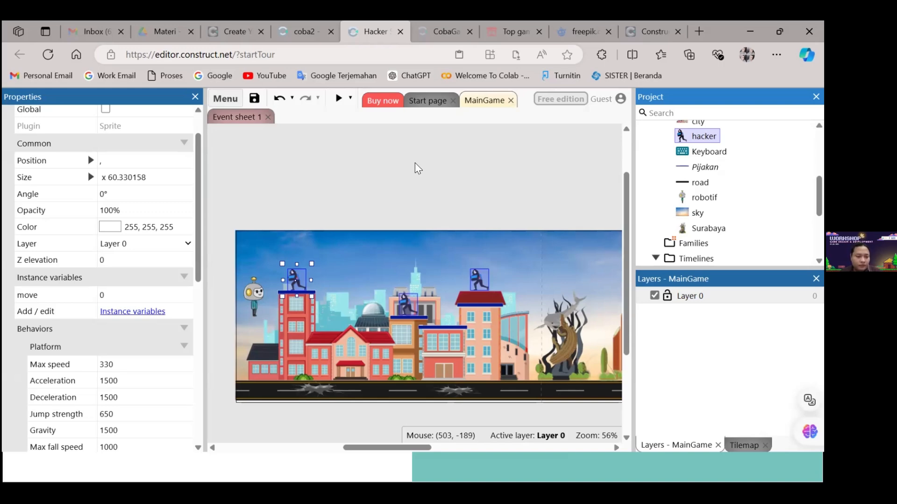
Examine frame 0 of the hacker's walk animation in the Animations Editor, close the editor and clear the layout selection
{"action": "left_click", "coordinate": [537, 178]}
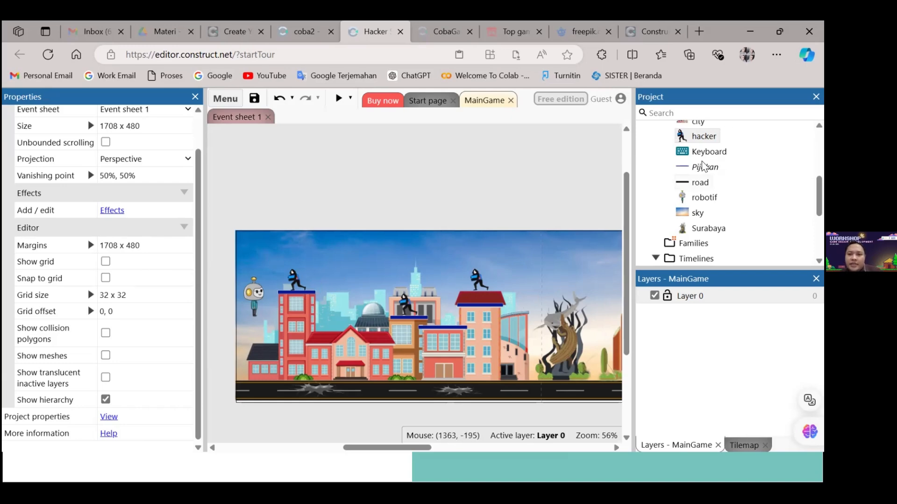
{"action": "left_click", "coordinate": [700, 136]}
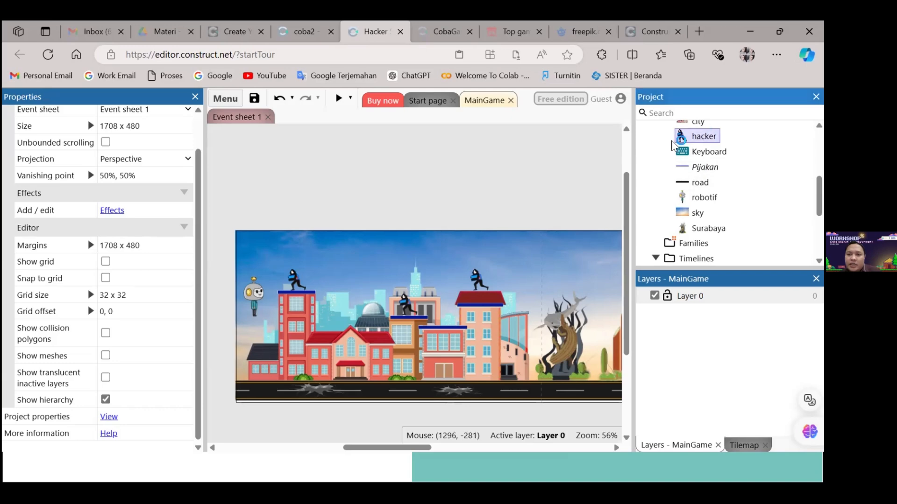
{"action": "double_click", "coordinate": [680, 139]}
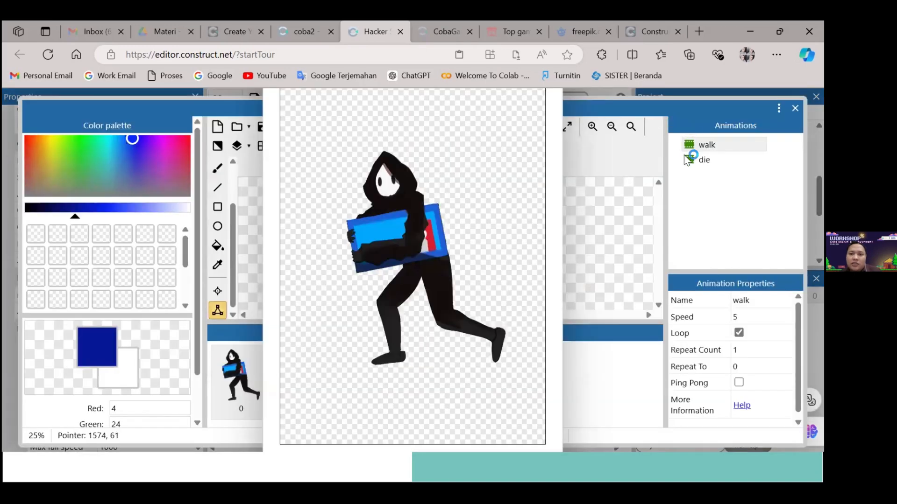
{"action": "right_click", "coordinate": [711, 142]}
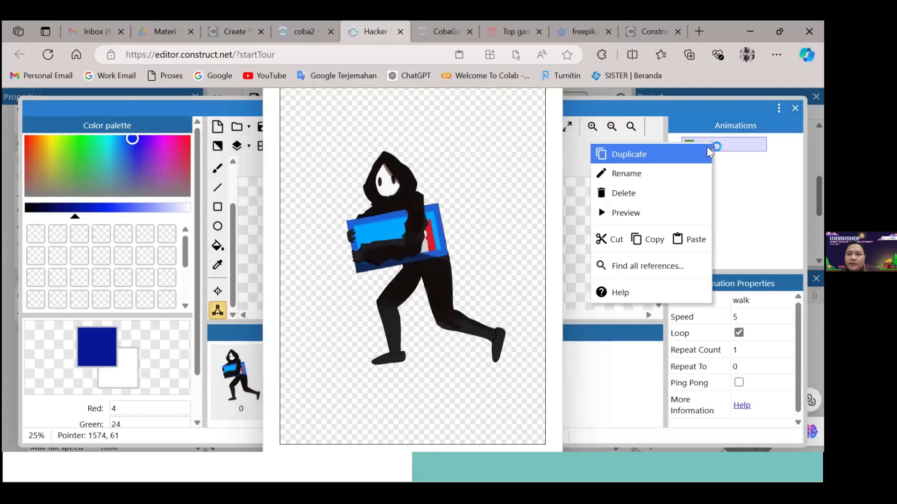
{"action": "left_click", "coordinate": [747, 194]}
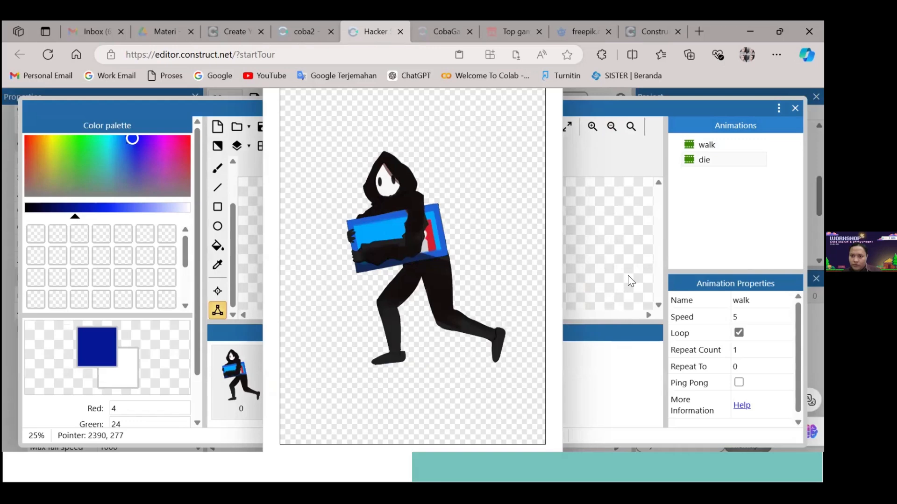
{"action": "left_click", "coordinate": [242, 363]}
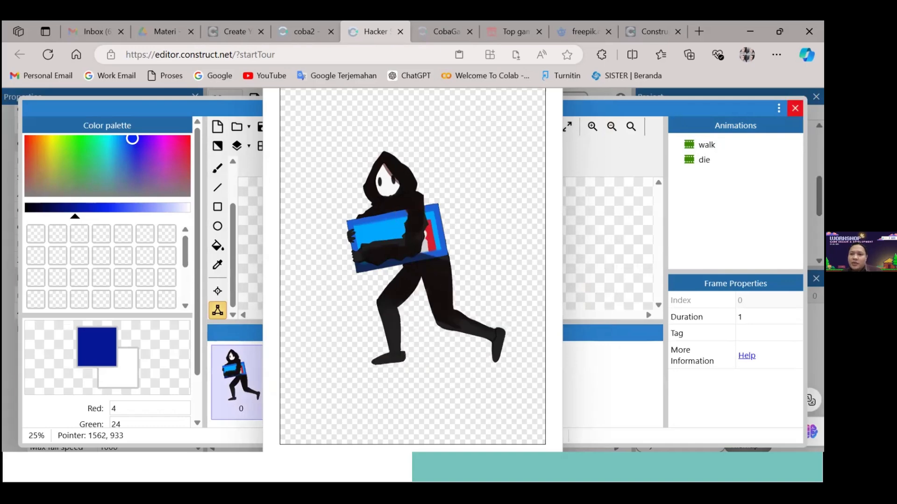
{"action": "left_click", "coordinate": [795, 107]}
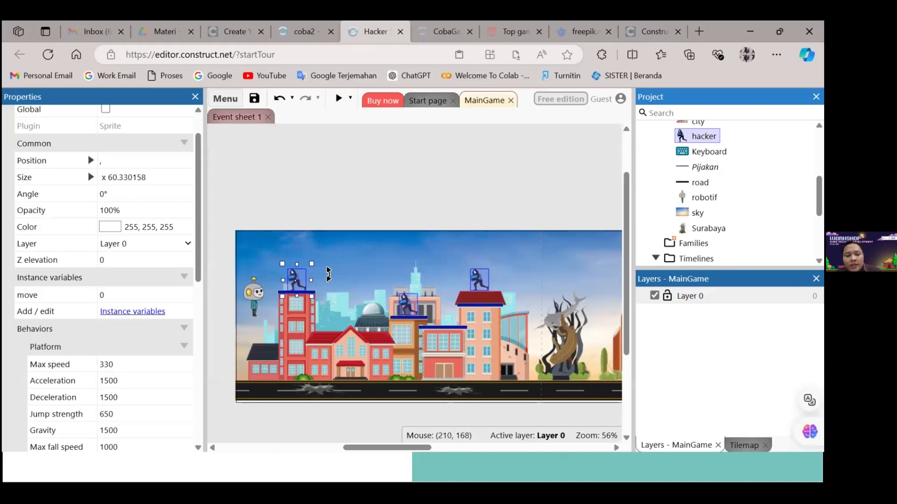
{"action": "left_click", "coordinate": [529, 181]}
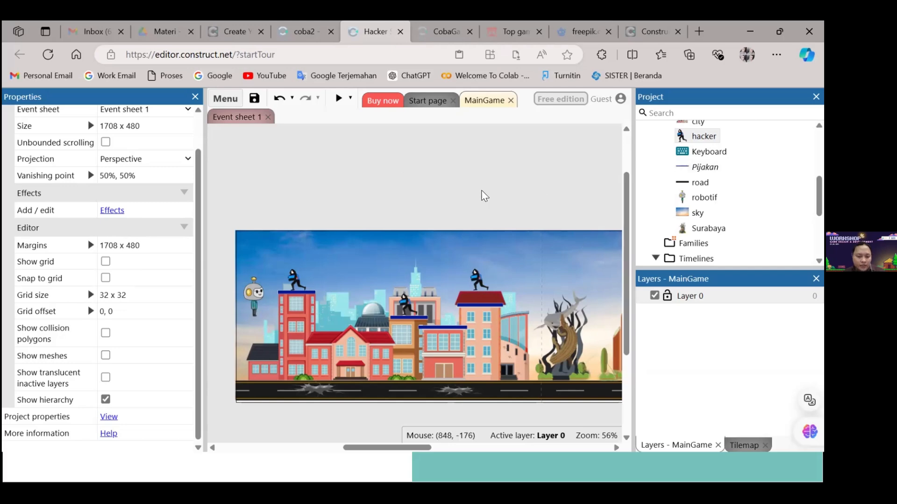
Switch to the upload folder in File Explorer and check the 1Walk_Hacker image's file size in Details view
{"action": "key", "text": "alt+Tab"}
{"action": "key", "text": "alt+Tab"}
{"action": "key", "text": "alt+Tab"}
{"action": "key", "text": "alt+Tab"}
{"action": "key", "text": "alt+Tab"}
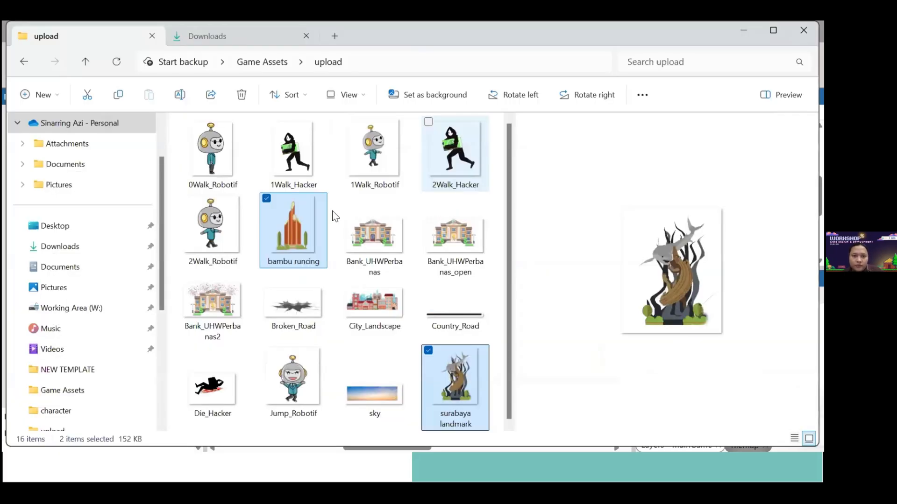
{"action": "left_click", "coordinate": [289, 140]}
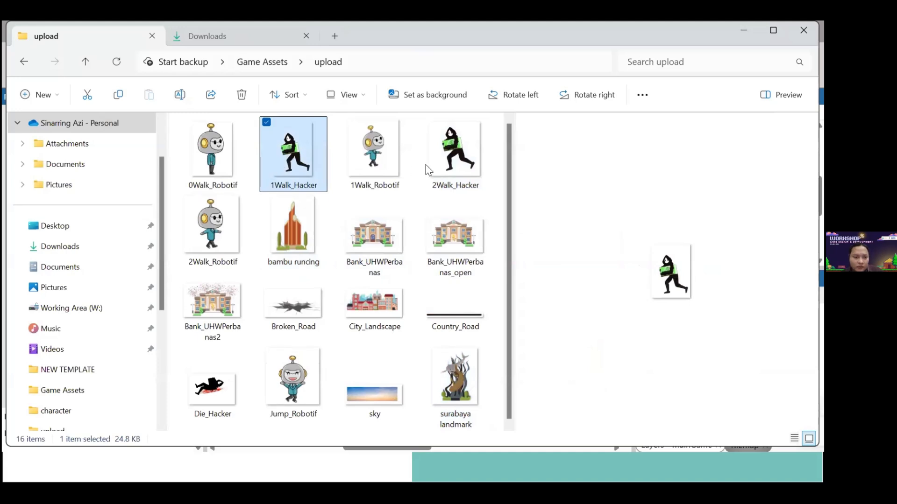
{"action": "left_click", "coordinate": [364, 97]}
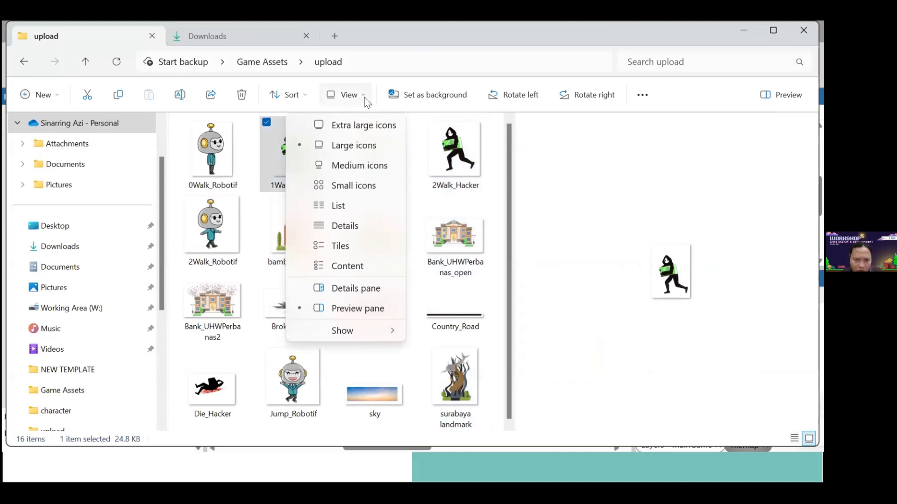
{"action": "left_click", "coordinate": [373, 227]}
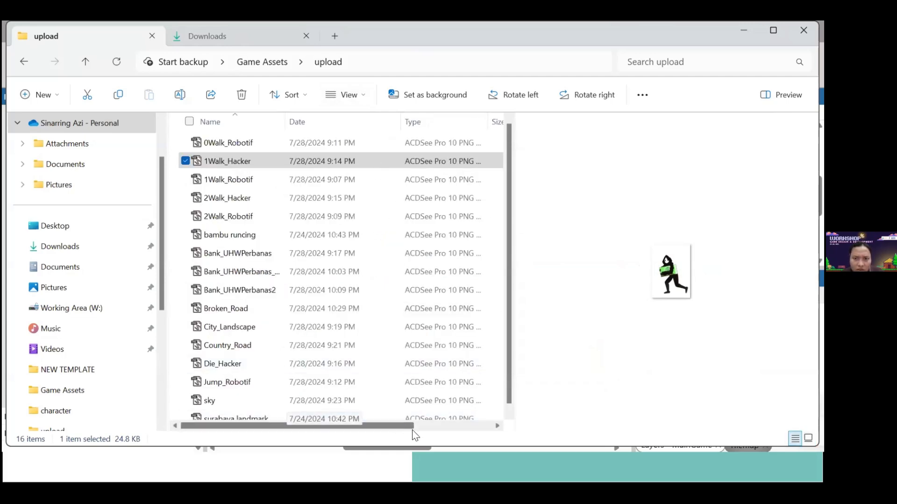
{"action": "left_click_drag", "start_coordinate": [442, 428], "coordinate": [309, 397]}
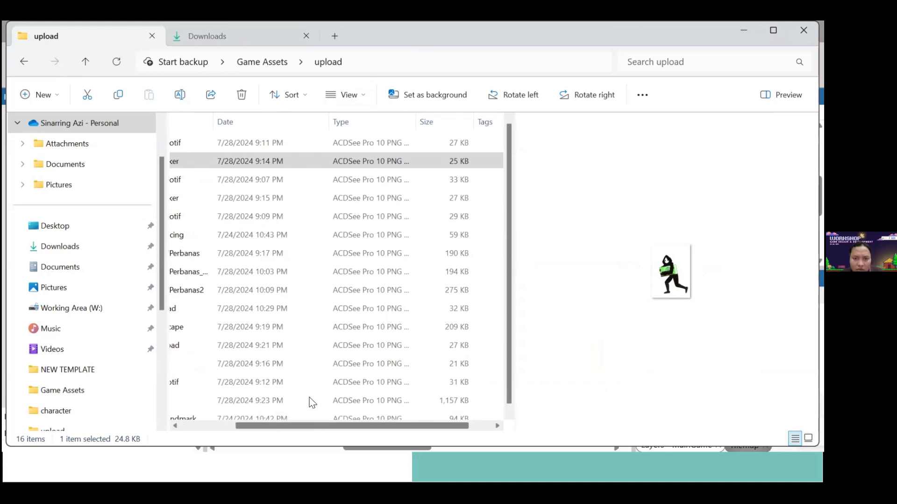
Compare the asset file sizes in Content view, and return the upload folder to Large icons
{"action": "left_click", "coordinate": [302, 100]}
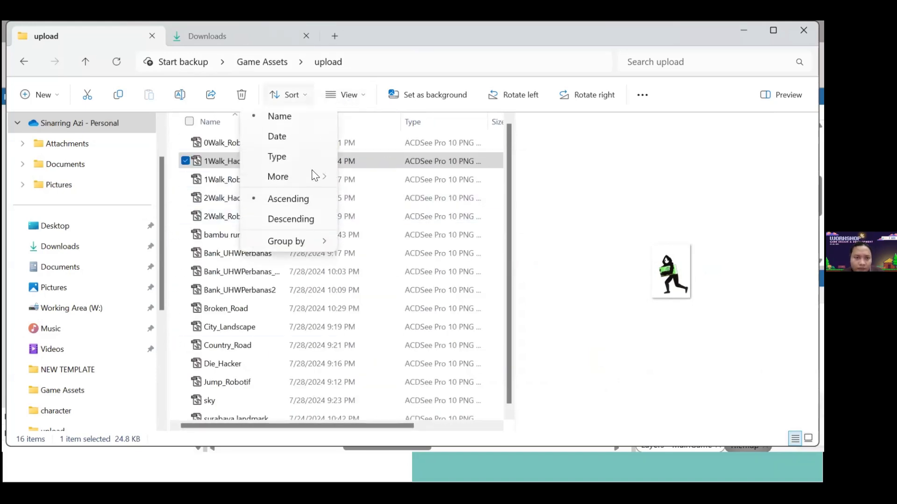
{"action": "left_click", "coordinate": [366, 96]}
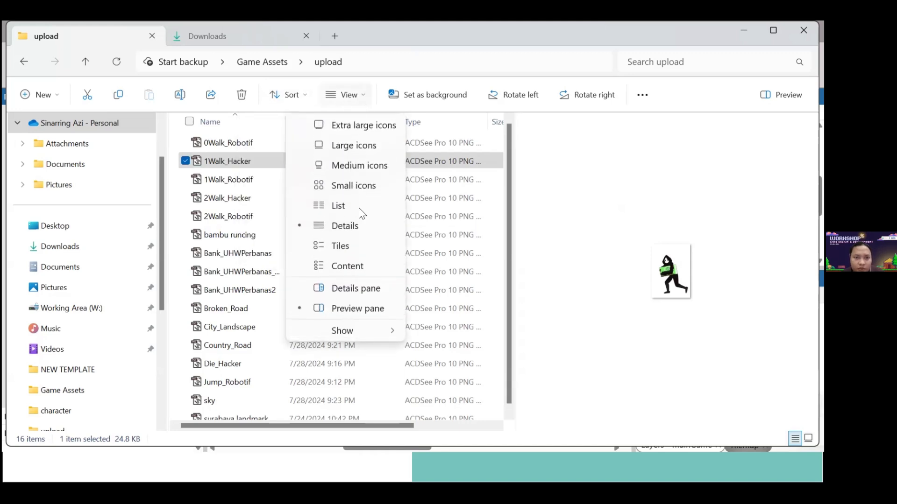
{"action": "left_click", "coordinate": [369, 265]}
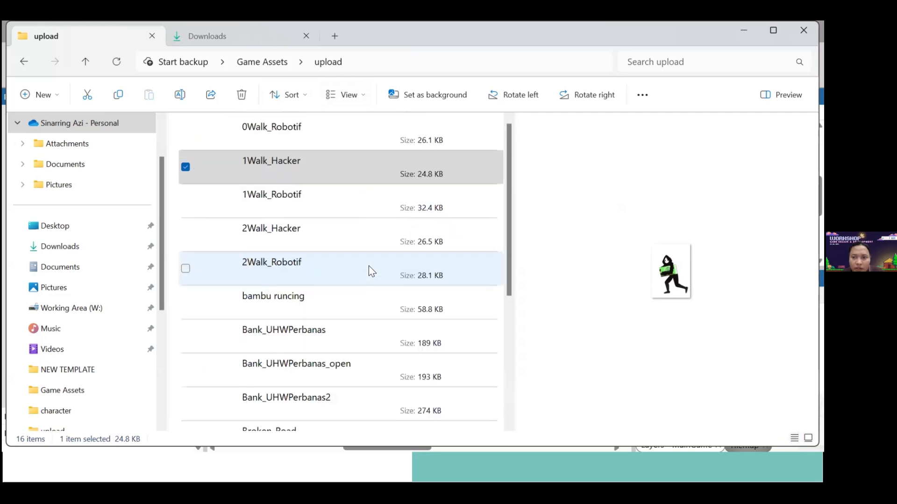
{"action": "left_click", "coordinate": [344, 168]}
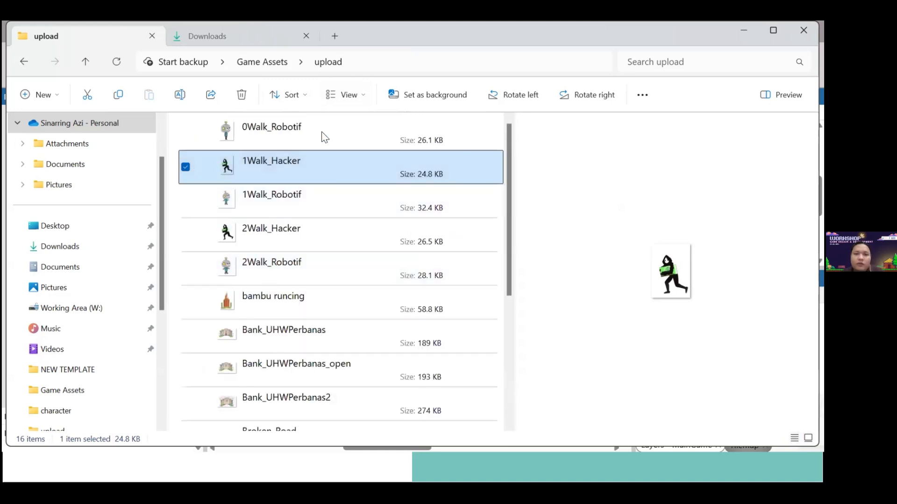
{"action": "left_click", "coordinate": [362, 98]}
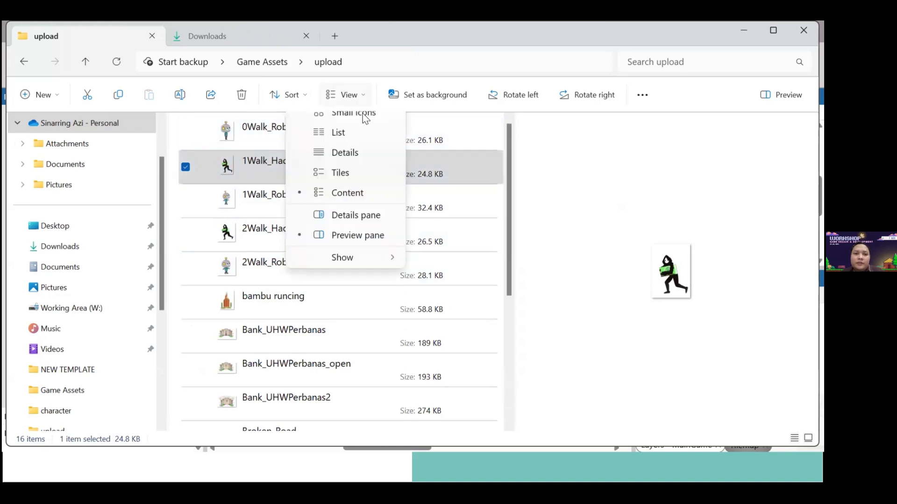
{"action": "left_click", "coordinate": [370, 148]}
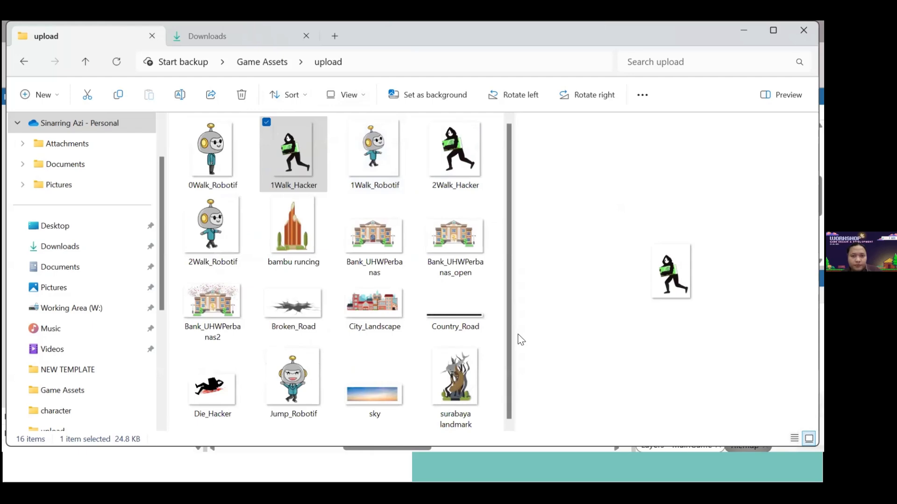
Switch back to the Hacker Slayer project in Construct 3
{"action": "key", "text": "alt+Tab"}
{"action": "key", "text": "alt+Tab"}
{"action": "key", "text": "alt+Tab"}
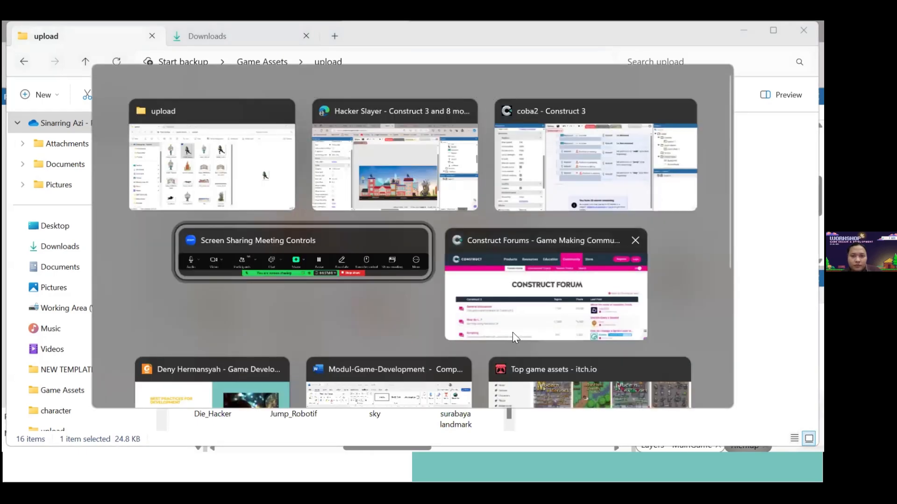
{"action": "key", "text": "alt+Tab"}
{"action": "key", "text": "alt+Tab"}
{"action": "key", "text": "alt+Tab"}
{"action": "key", "text": "alt+Tab"}
{"action": "key", "text": "alt+Tab"}
{"action": "key", "text": "alt+Tab"}
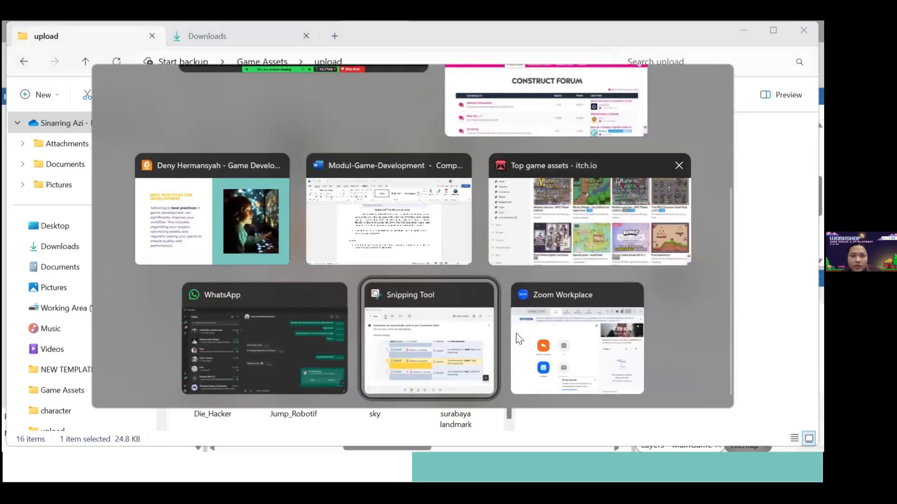
{"action": "key", "text": "alt+Tab"}
{"action": "key", "text": "alt+Tab"}
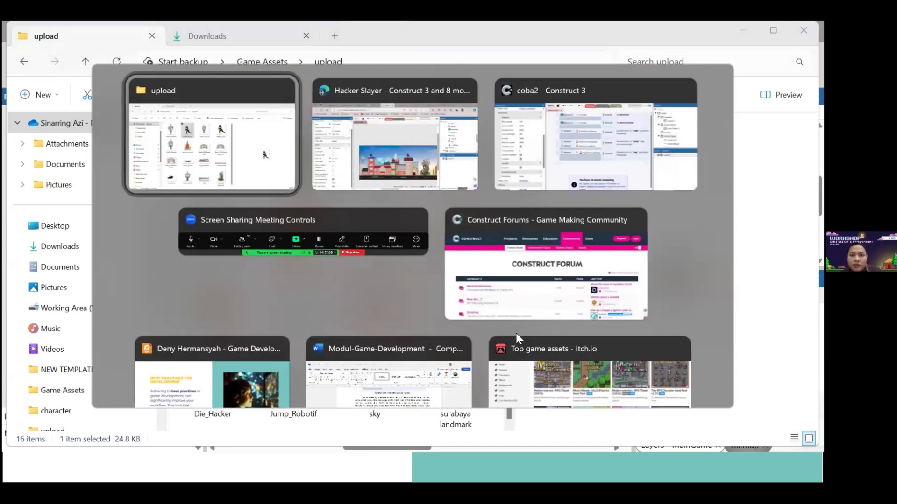
{"action": "key", "text": "alt+Tab"}
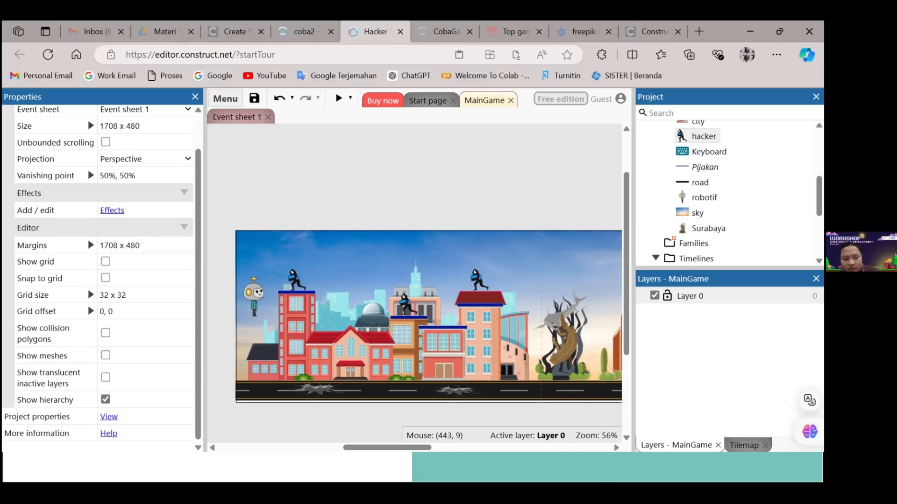
{"action": "key", "text": "alt+Tab"}
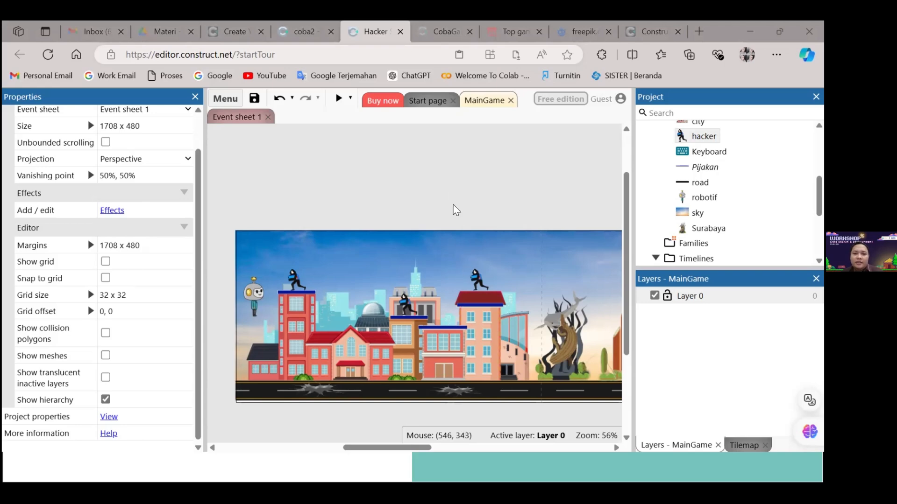
{"action": "key", "text": "alt+Tab"}
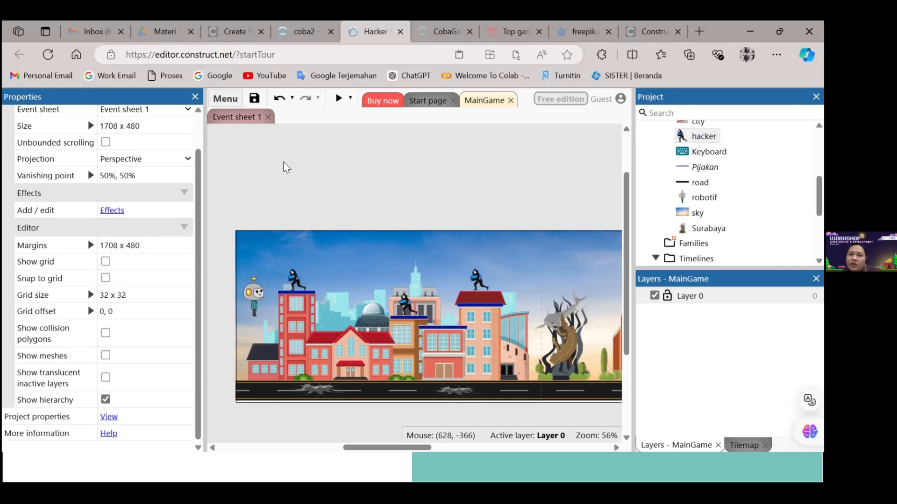
Review the robotif events in Event sheet 1, and locate the brokenRoad instances in the MainGame layout
{"action": "left_click", "coordinate": [242, 123]}
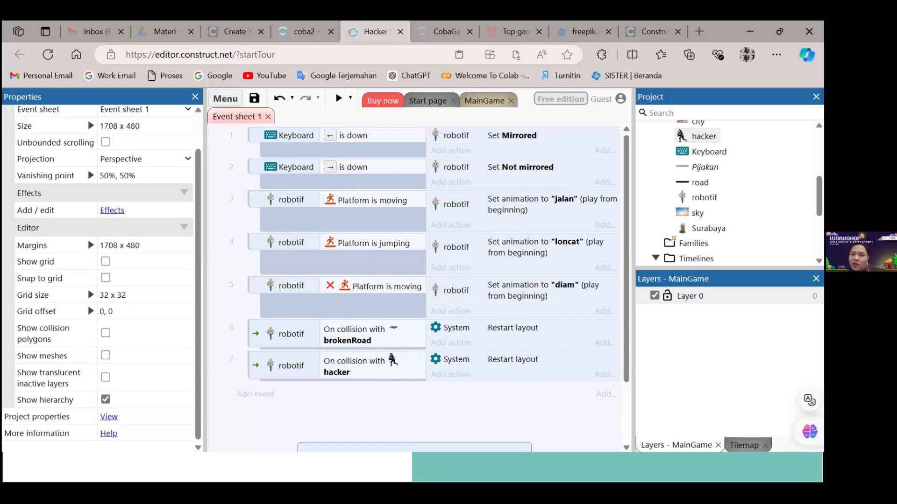
{"action": "left_click", "coordinate": [496, 100]}
{"action": "scroll", "coordinate": [731, 196], "scroll_direction": "up", "scroll_amount": 3}
{"action": "scroll", "coordinate": [730, 182], "scroll_direction": "down", "scroll_amount": 2}
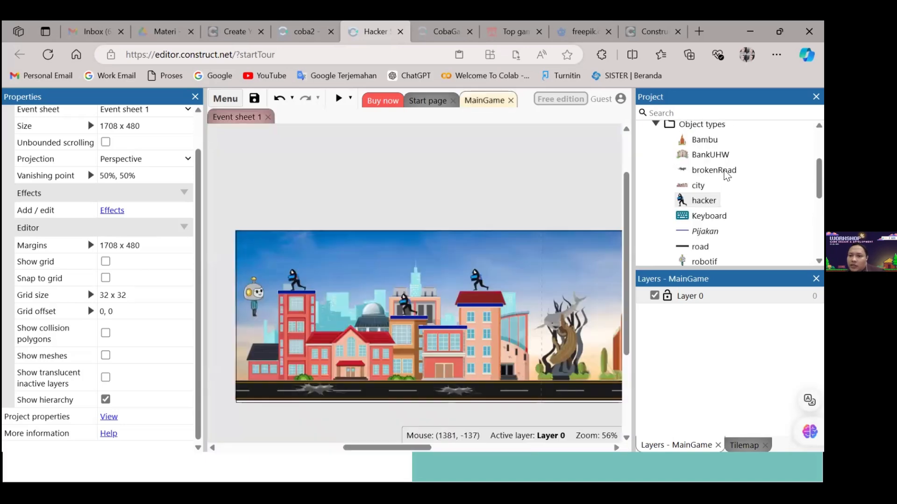
{"action": "left_click", "coordinate": [726, 172]}
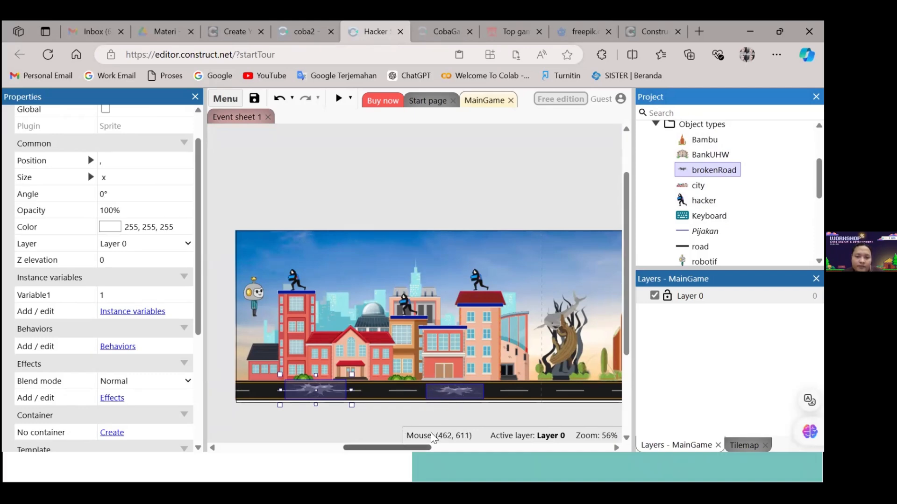
{"action": "mouse_move", "coordinate": [395, 447]}
{"action": "left_mouse_down"}
{"action": "mouse_move", "coordinate": [430, 446]}
{"action": "mouse_move", "coordinate": [387, 452]}
{"action": "mouse_move", "coordinate": [395, 453]}
{"action": "left_mouse_up"}
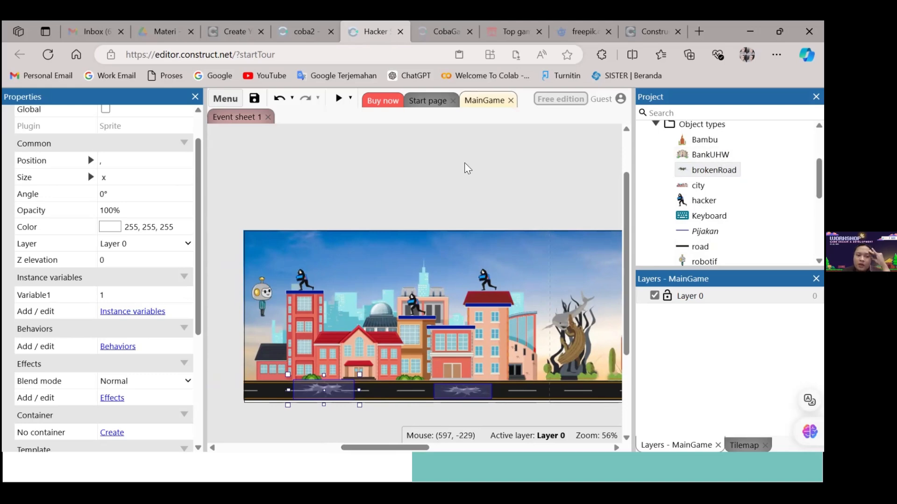
{"action": "left_click", "coordinate": [243, 145]}
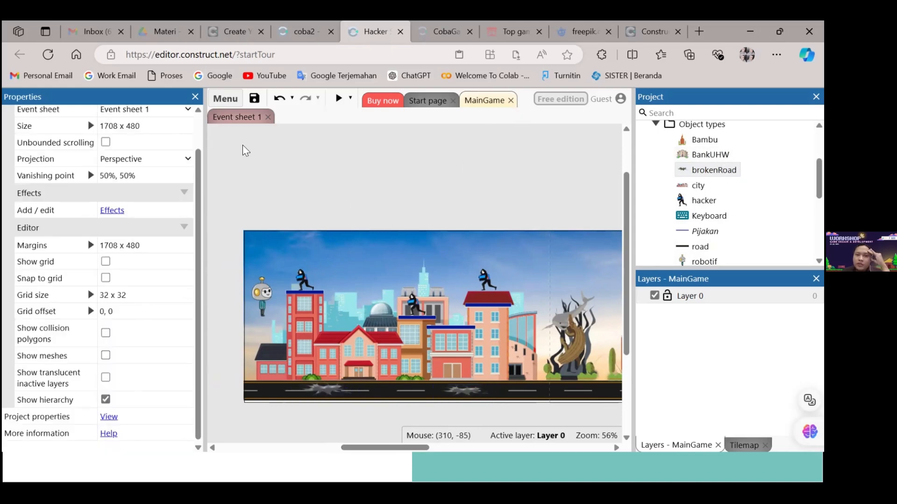
Open Event sheet 1 and start a new event with robotif's "On collision with another object" condition
{"action": "left_click", "coordinate": [248, 118]}
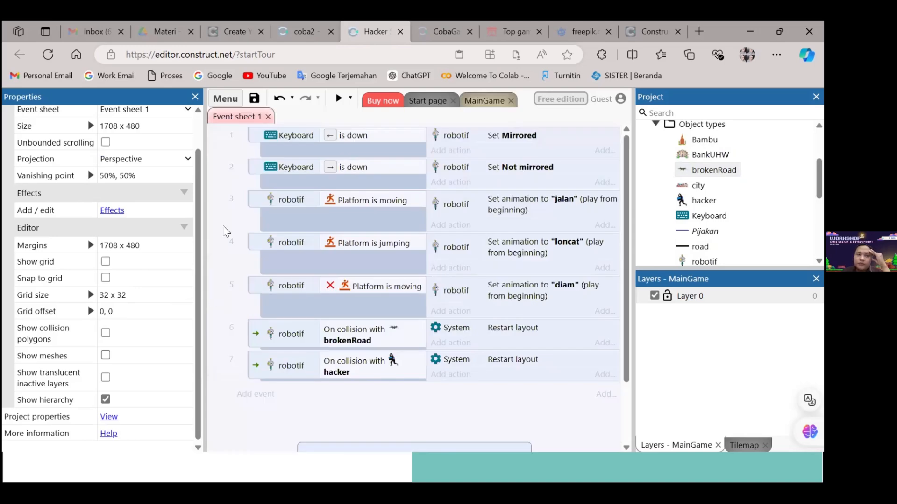
{"action": "left_click_drag", "start_coordinate": [196, 199], "coordinate": [207, 130]}
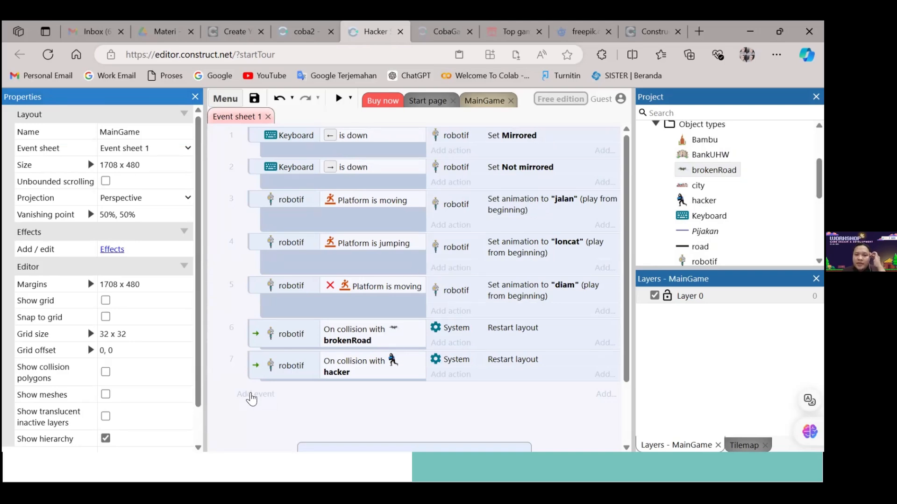
{"action": "left_click", "coordinate": [252, 395]}
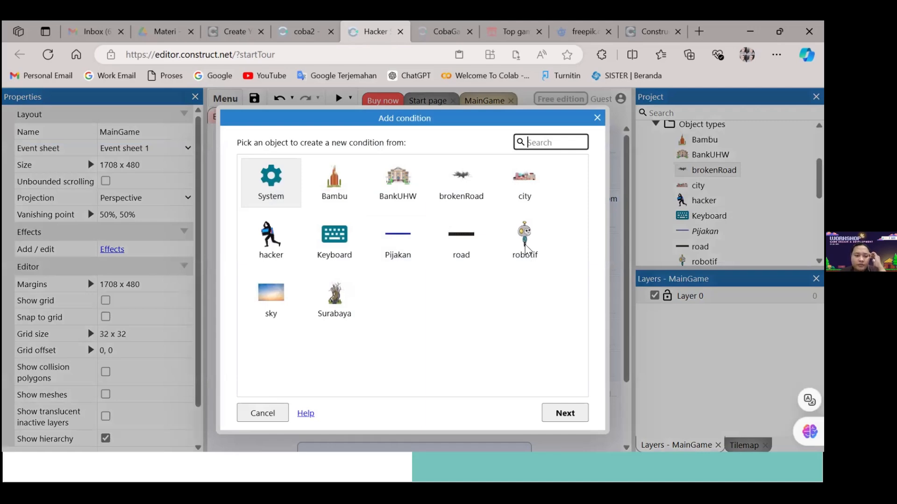
{"action": "left_click", "coordinate": [523, 254]}
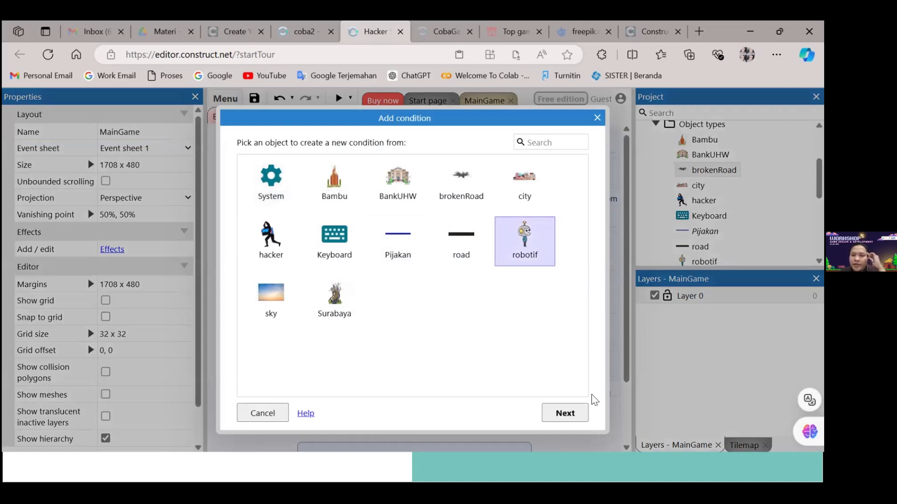
{"action": "left_click", "coordinate": [568, 412]}
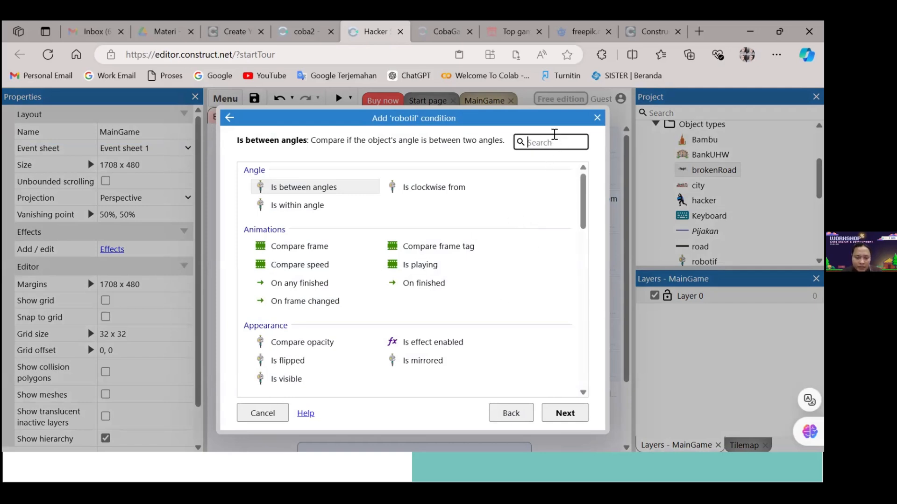
{"action": "type", "text": "col"}
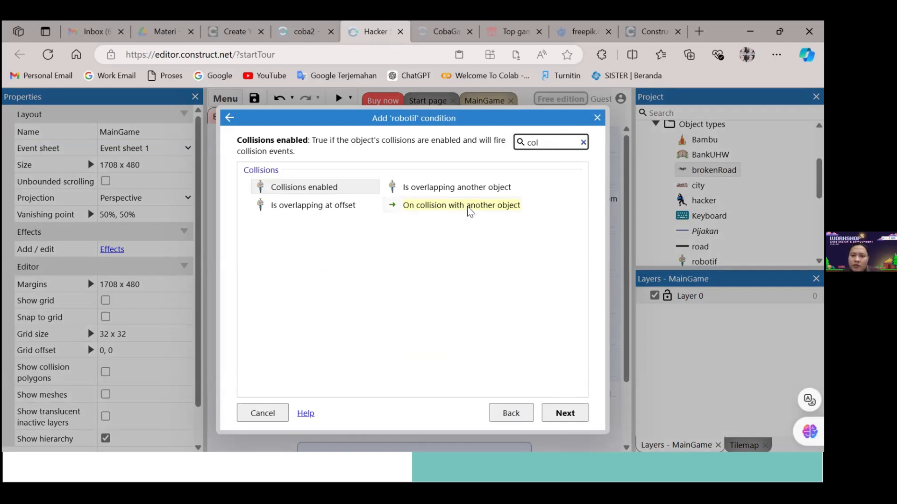
{"action": "left_click", "coordinate": [496, 209]}
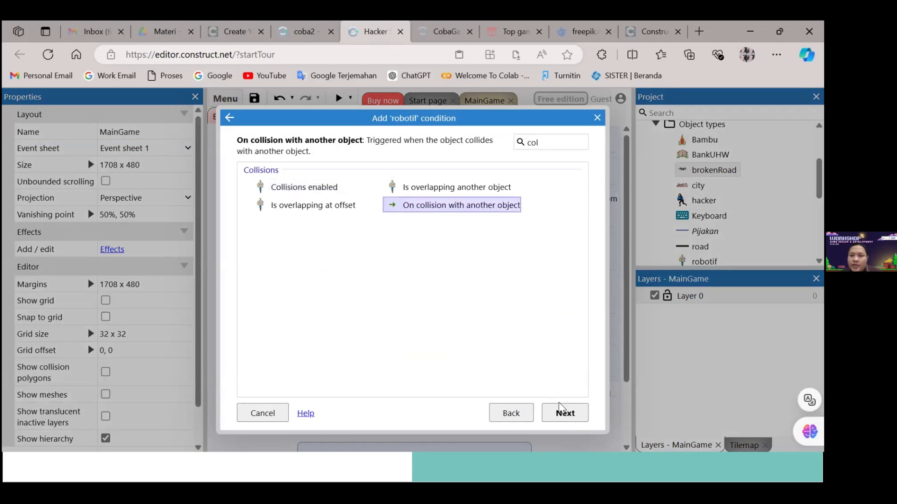
{"action": "left_click", "coordinate": [562, 408]}
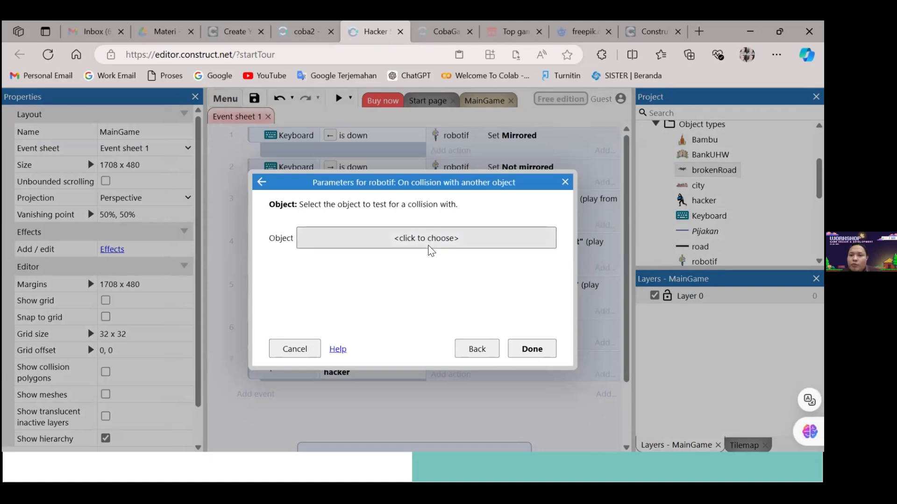
Try brokenRoad as the object for robotif's collision condition, and discard the new event
{"action": "left_click", "coordinate": [436, 239]}
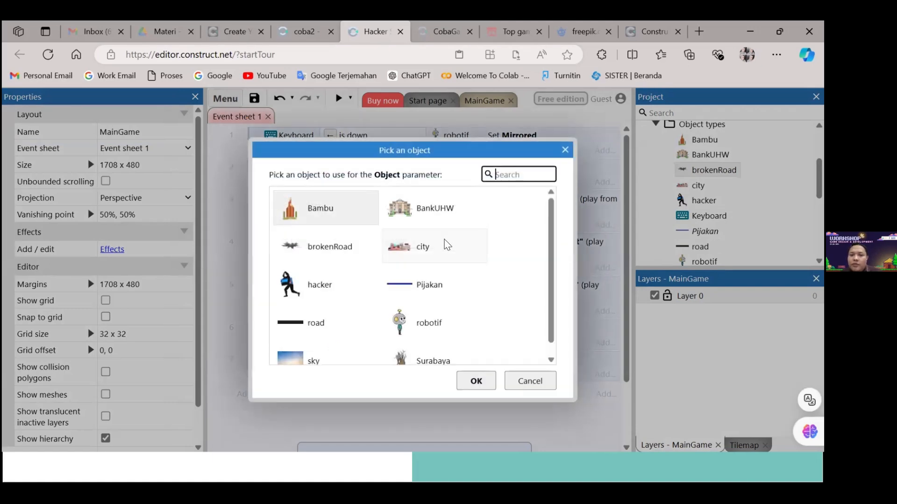
{"action": "left_click", "coordinate": [355, 247]}
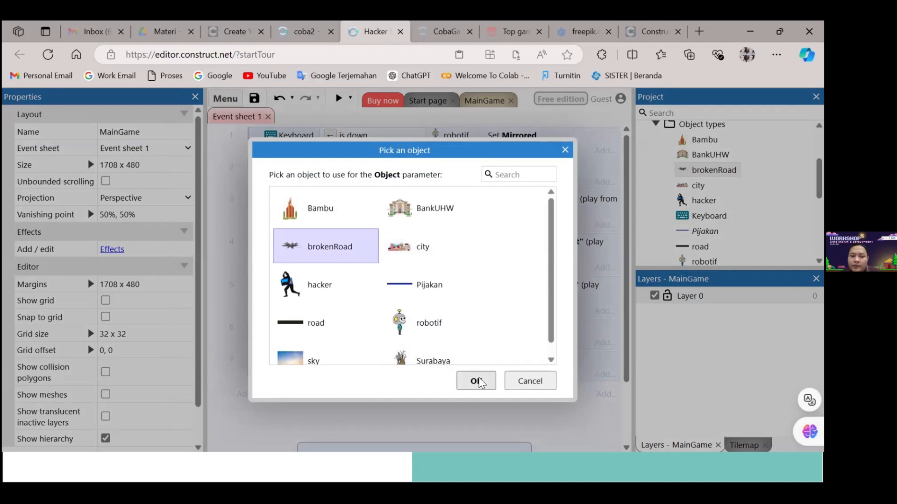
{"action": "left_click", "coordinate": [526, 382]}
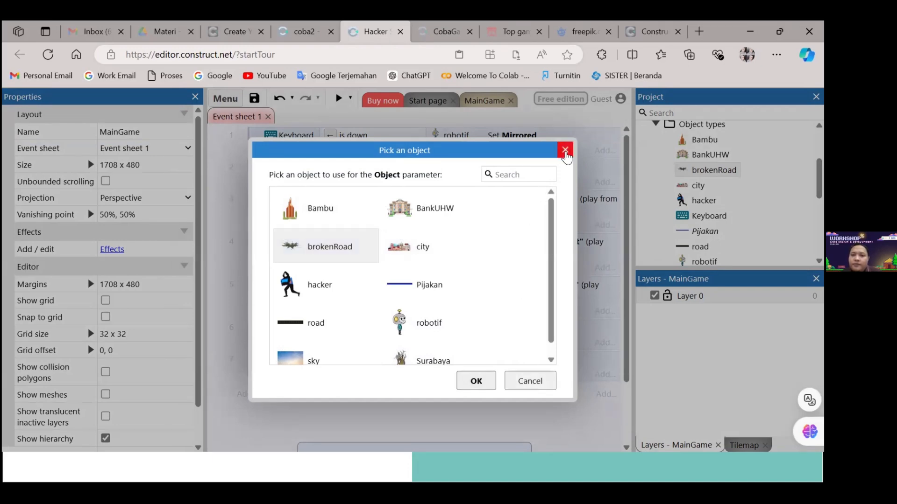
{"action": "left_click", "coordinate": [565, 149]}
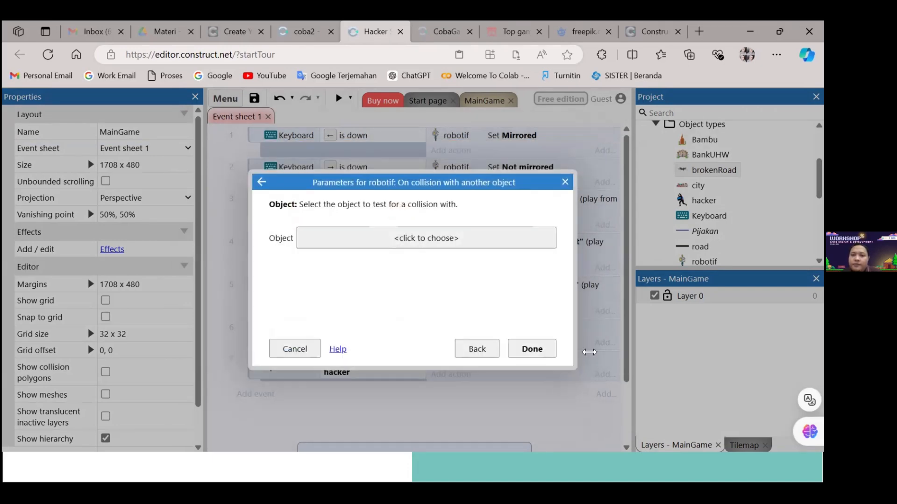
{"action": "left_click", "coordinate": [565, 182]}
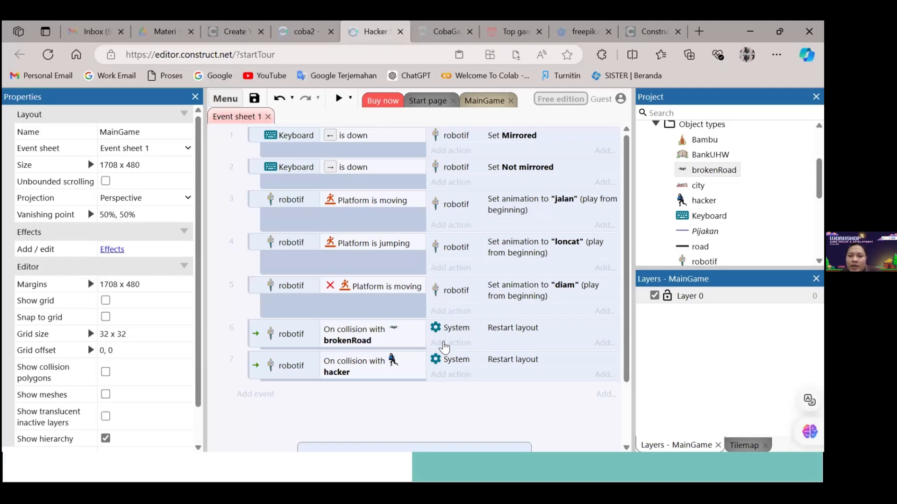
Try a second System "Restart layout" action on the robotif and brokenRoad collision event, and discard it
{"action": "left_click", "coordinate": [456, 346]}
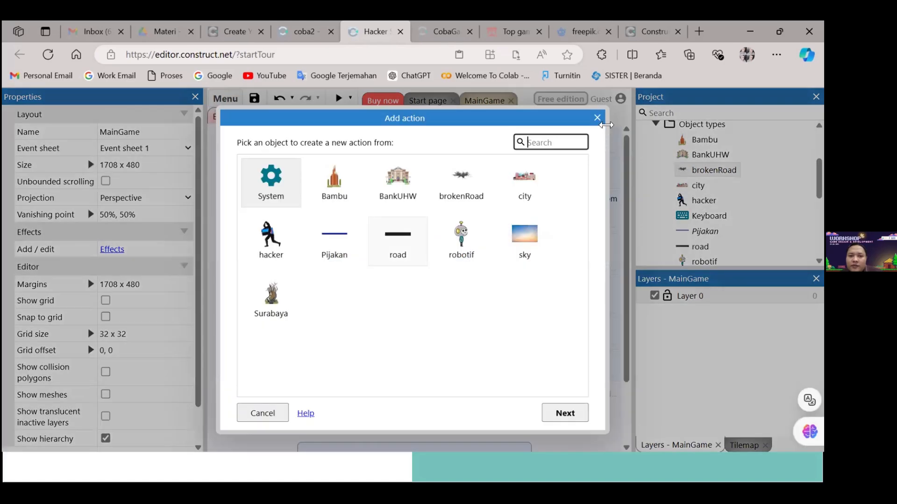
{"action": "left_click", "coordinate": [281, 197]}
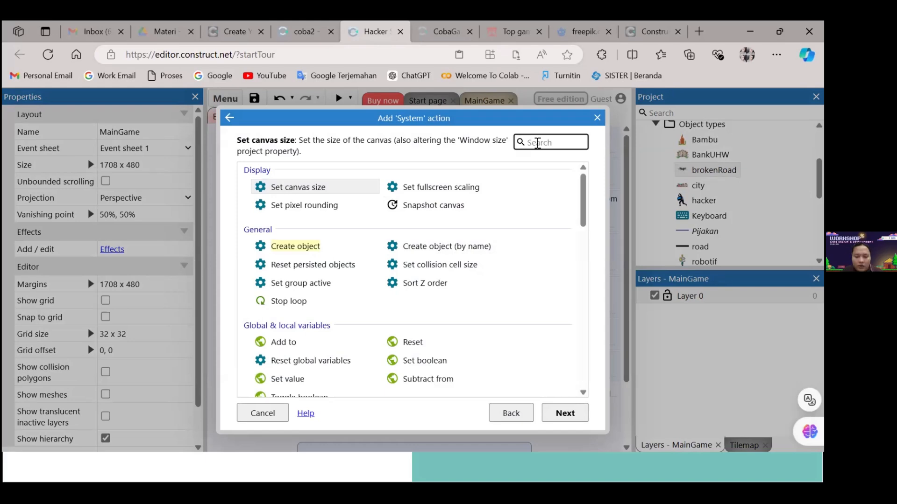
{"action": "left_click", "coordinate": [537, 143]}
{"action": "type", "text": "lay"}
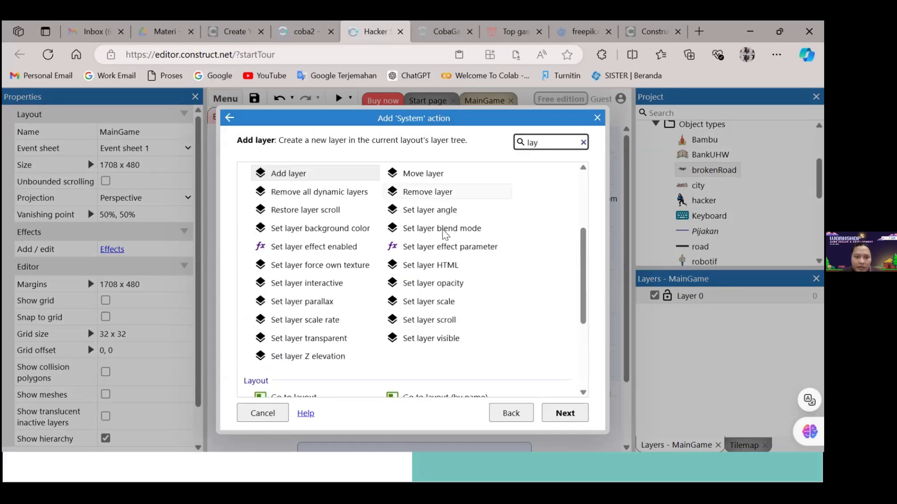
{"action": "scroll", "coordinate": [380, 276], "scroll_direction": "down", "scroll_amount": 3}
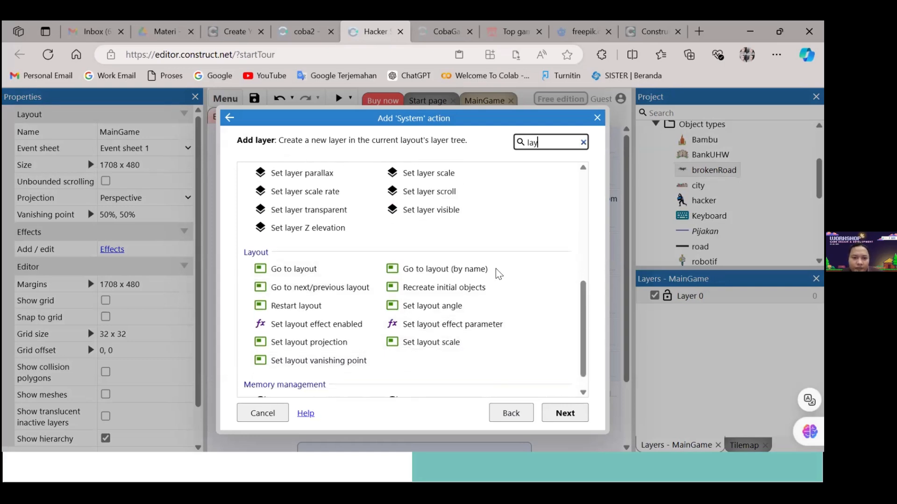
{"action": "left_click", "coordinate": [344, 308]}
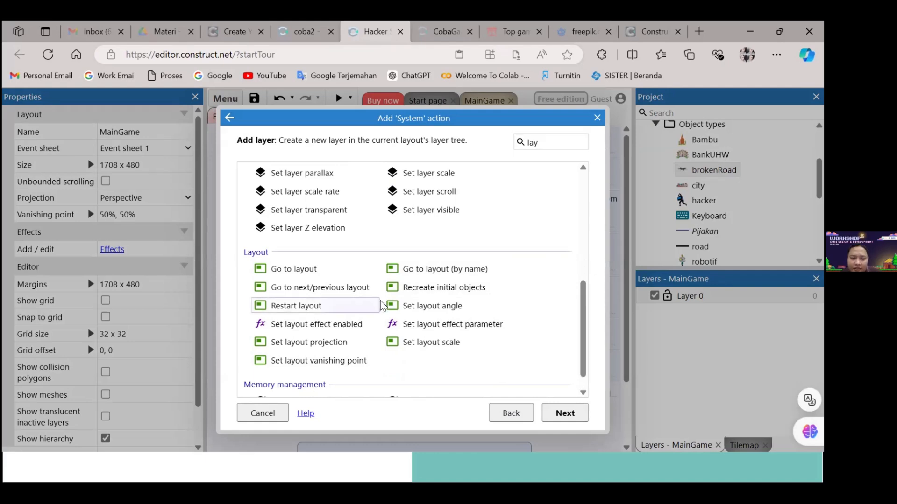
{"action": "left_click", "coordinate": [565, 419]}
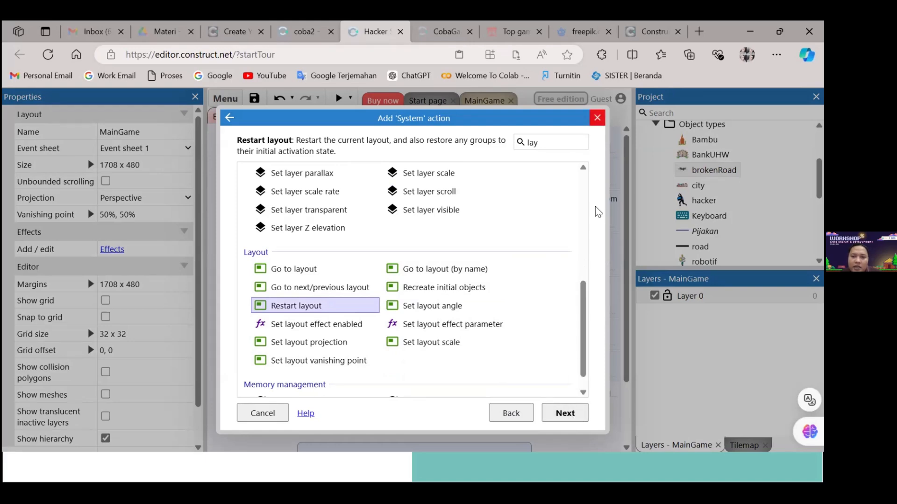
{"action": "left_click", "coordinate": [598, 118]}
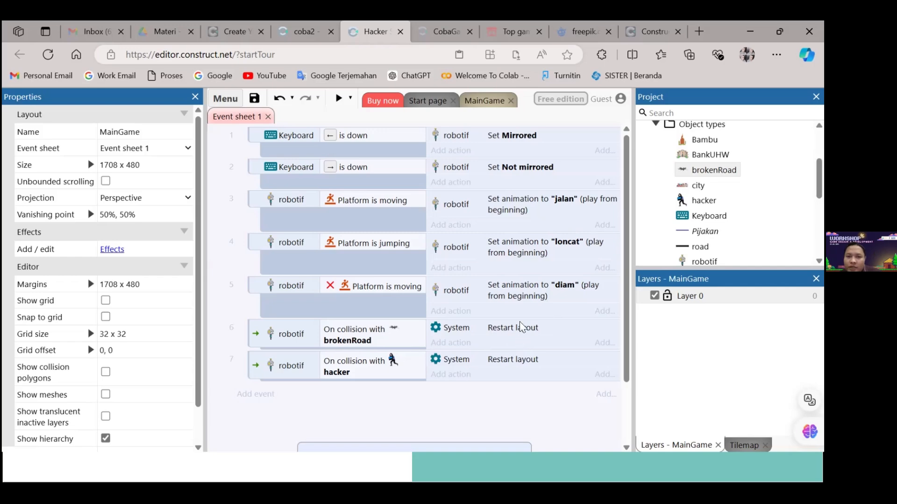
Preview the game and test robotif's walking, jumping and mirroring along the street with the broken roads
{"action": "left_click", "coordinate": [336, 92]}
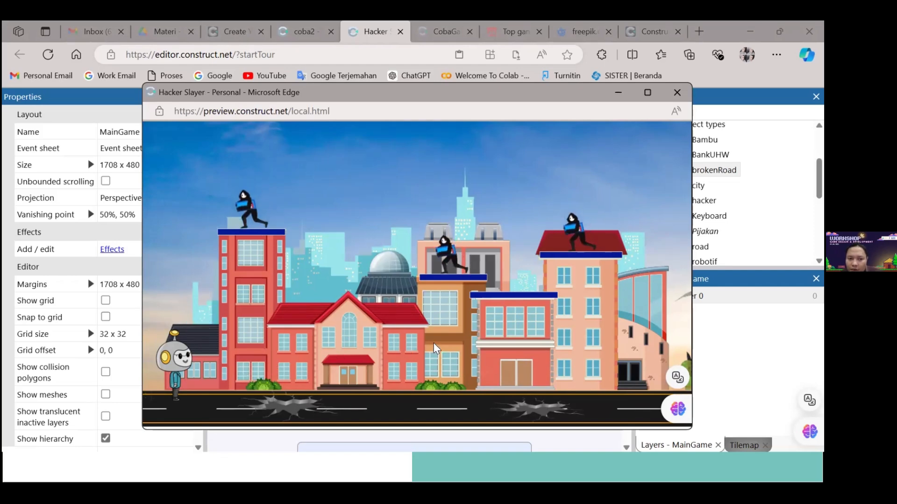
{"action": "key", "text": "Right"}
{"action": "key", "text": "Right"}
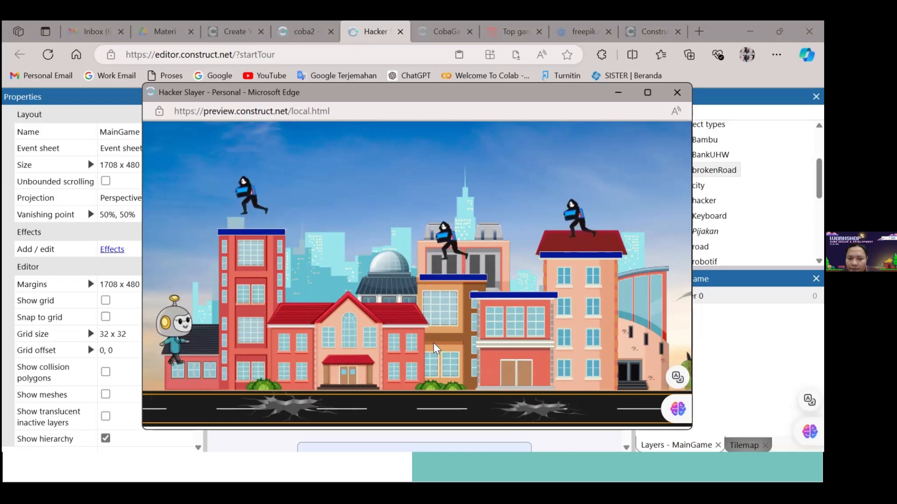
{"action": "key", "text": "Right"}
{"action": "key", "text": "Right"}
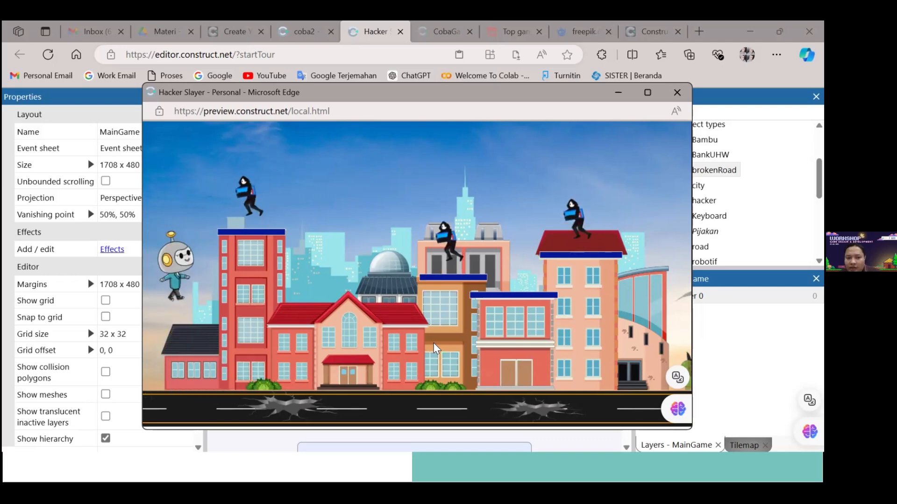
{"action": "key", "text": "Right"}
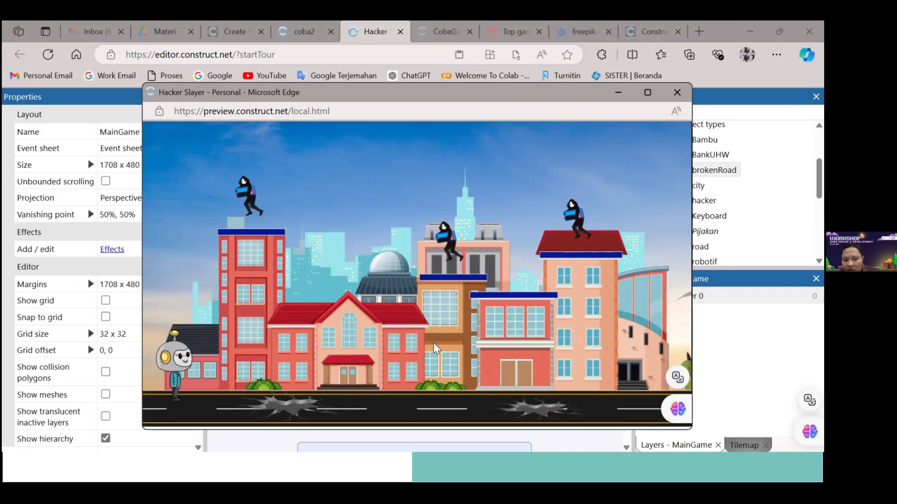
{"action": "key", "text": "Up"}
{"action": "key", "text": "Right"}
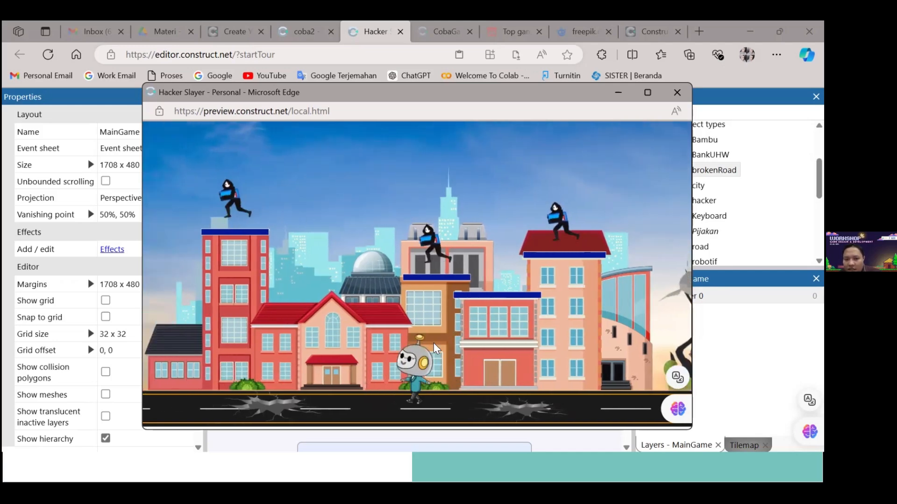
{"action": "key", "text": "Left"}
{"action": "key", "text": "Up"}
{"action": "key", "text": "Right"}
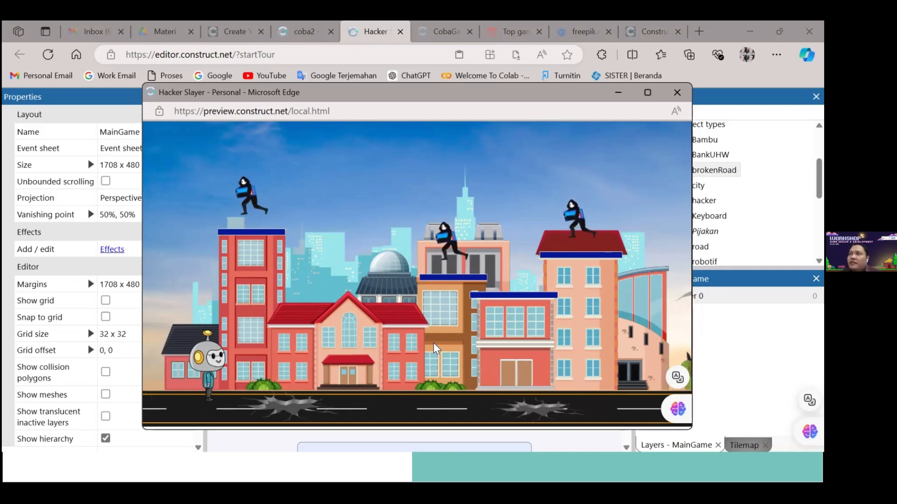
Walk robotif back and forth and repeatedly into the first broken road to test the layout restart, and close the preview
{"action": "key", "text": "Left"}
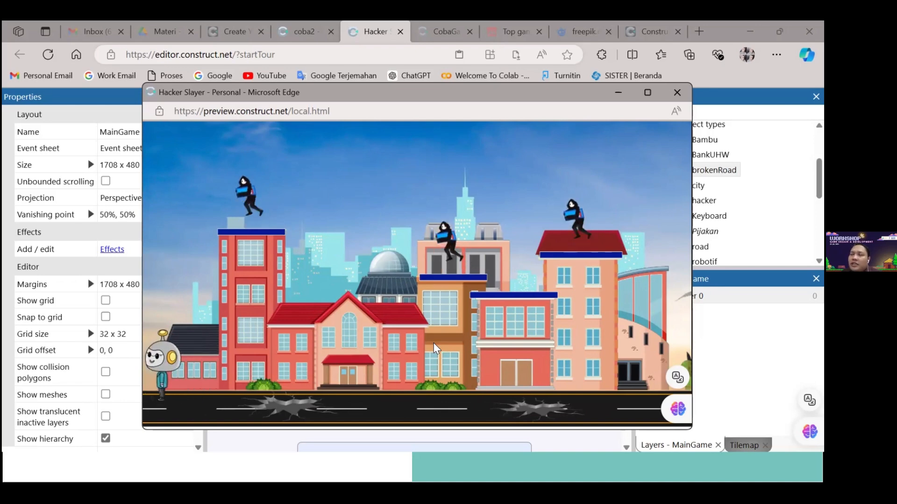
{"action": "key", "text": "Right"}
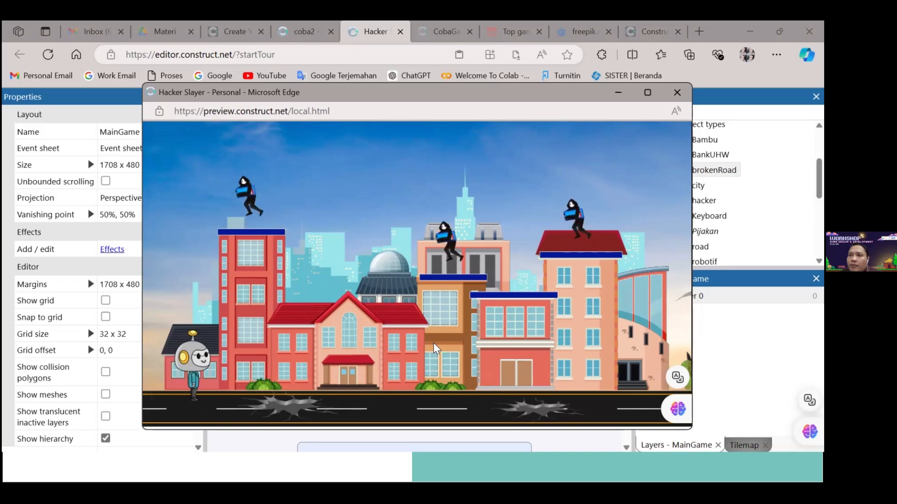
{"action": "key", "text": "Right"}
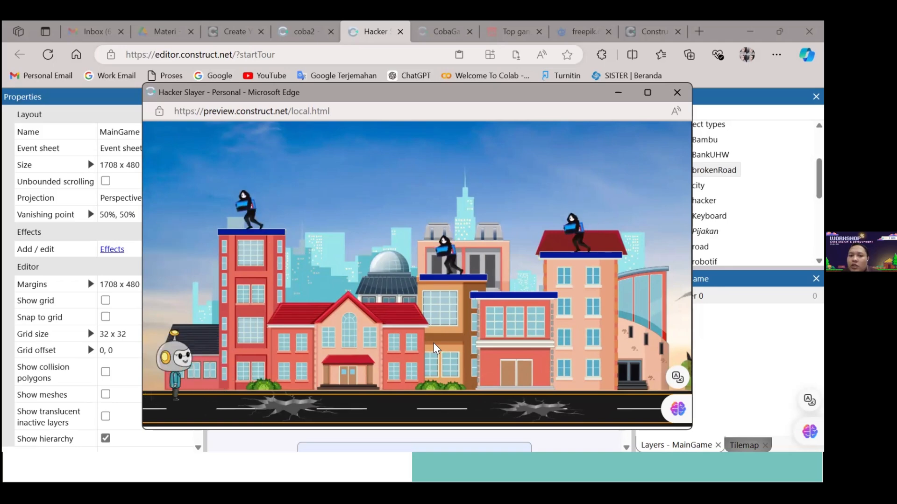
{"action": "key", "text": "Right"}
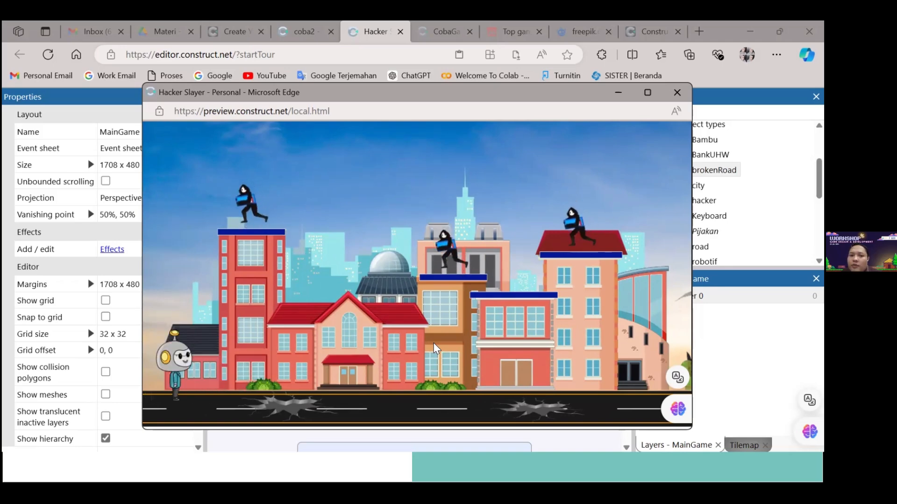
{"action": "key", "text": "Right"}
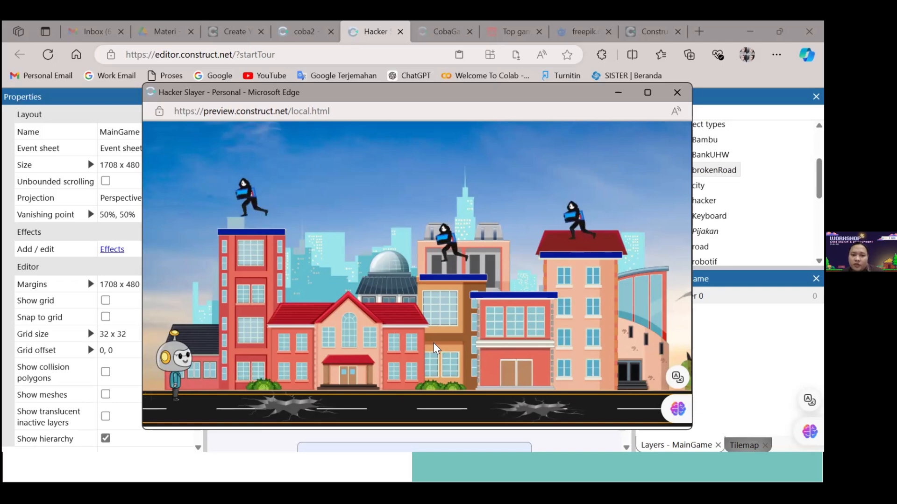
{"action": "key", "text": "Right"}
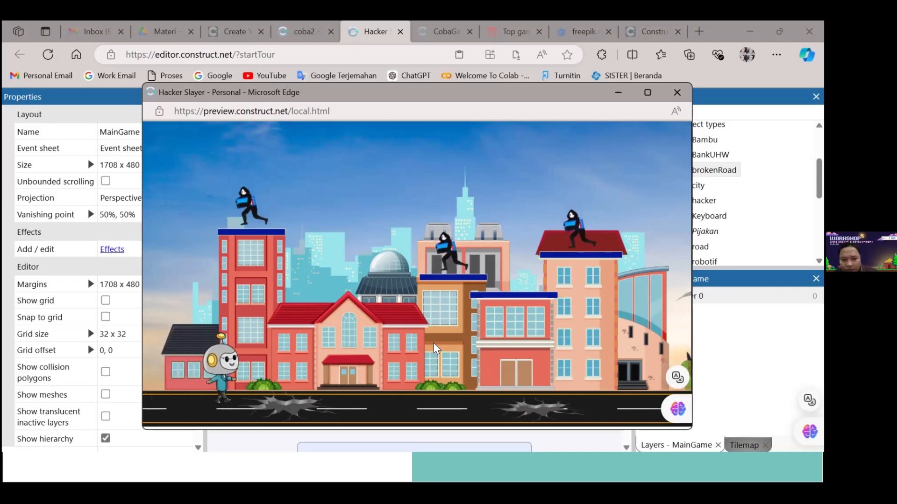
{"action": "key", "text": "Right"}
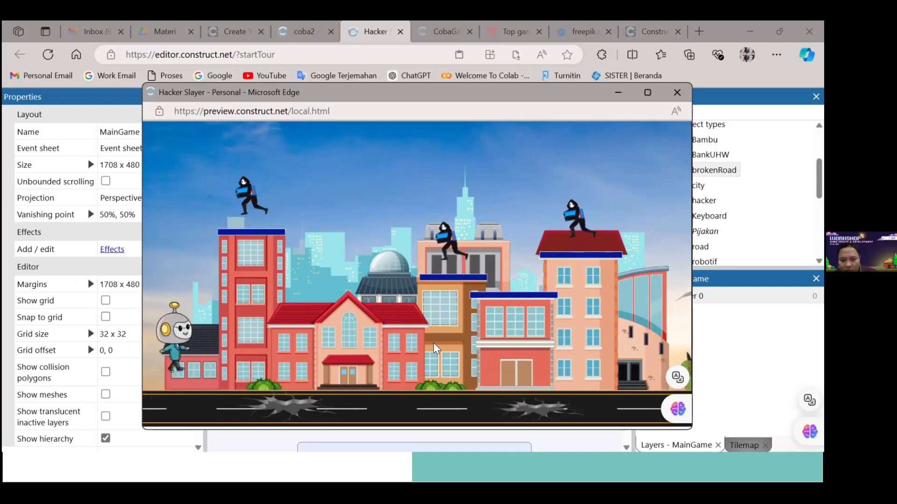
{"action": "key", "text": "Right"}
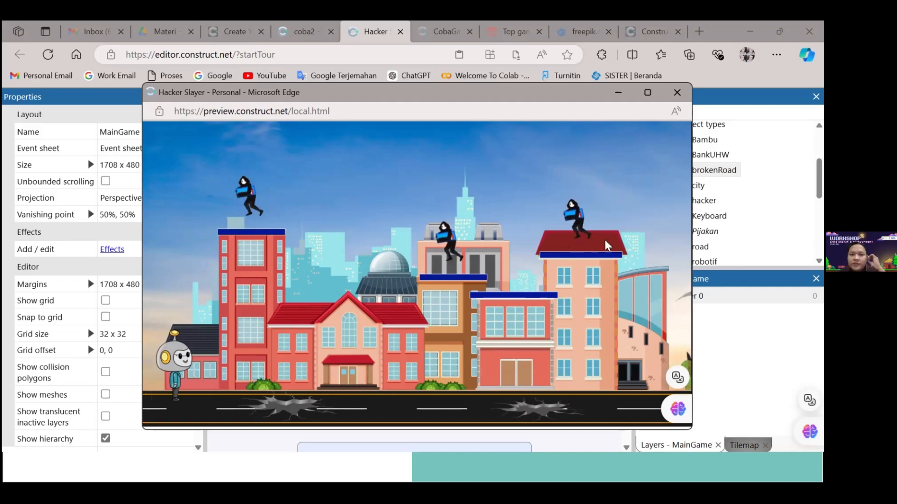
{"action": "left_click", "coordinate": [677, 93]}
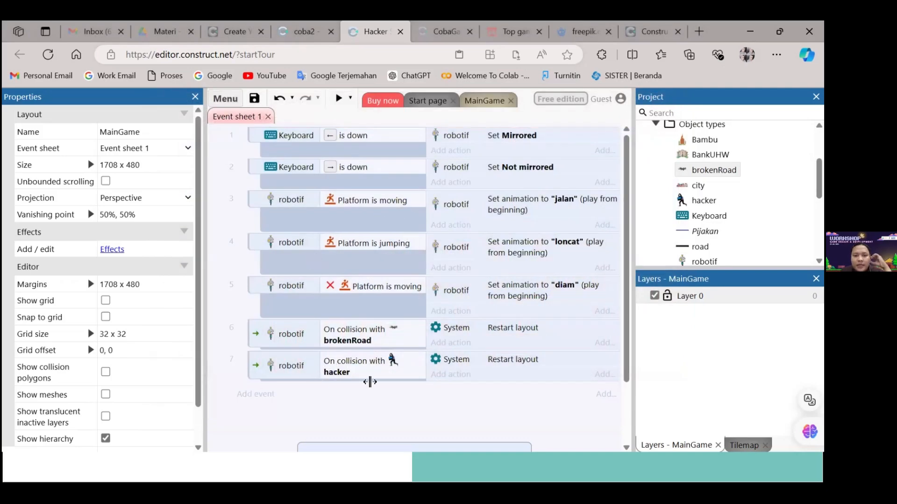
Try a new robotif "On collision with another object" event with hacker as the object, and discard it
{"action": "left_click", "coordinate": [269, 399]}
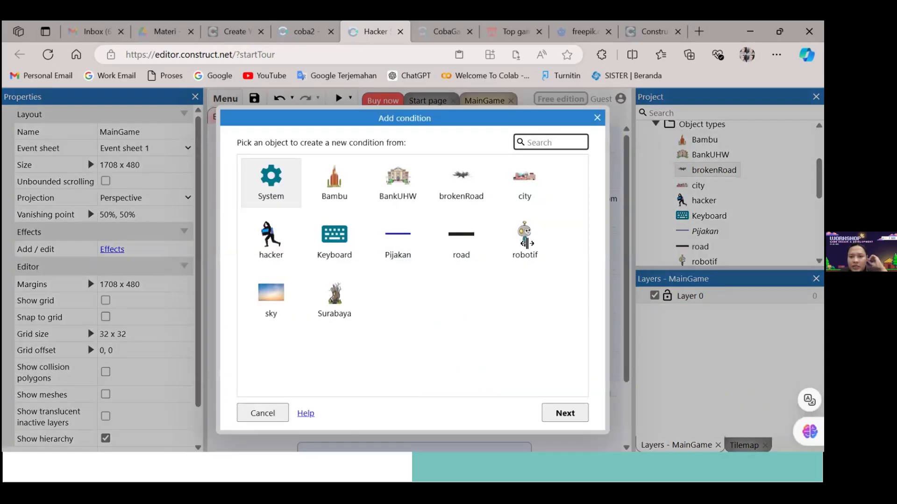
{"action": "left_click", "coordinate": [525, 239]}
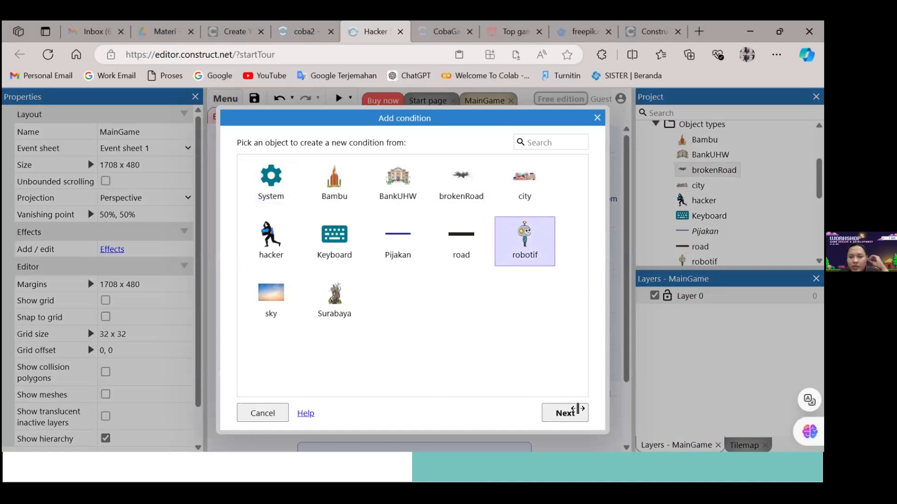
{"action": "left_click", "coordinate": [577, 411]}
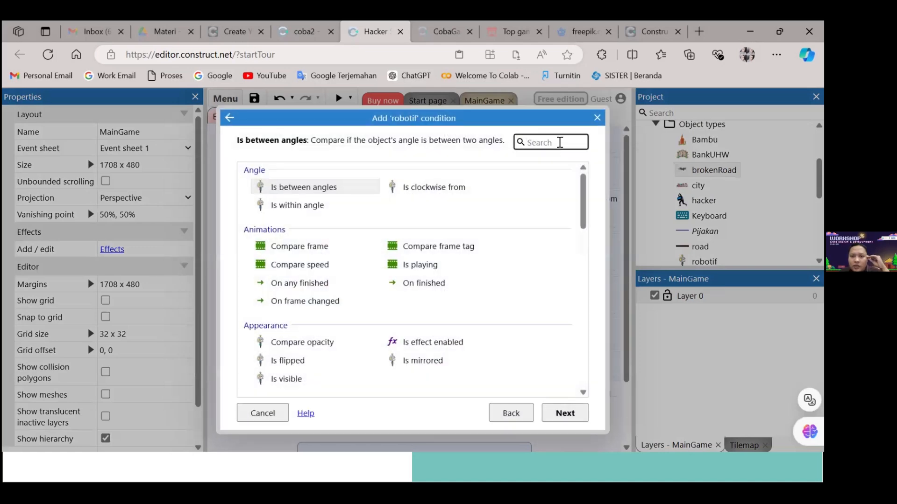
{"action": "type", "text": "col"}
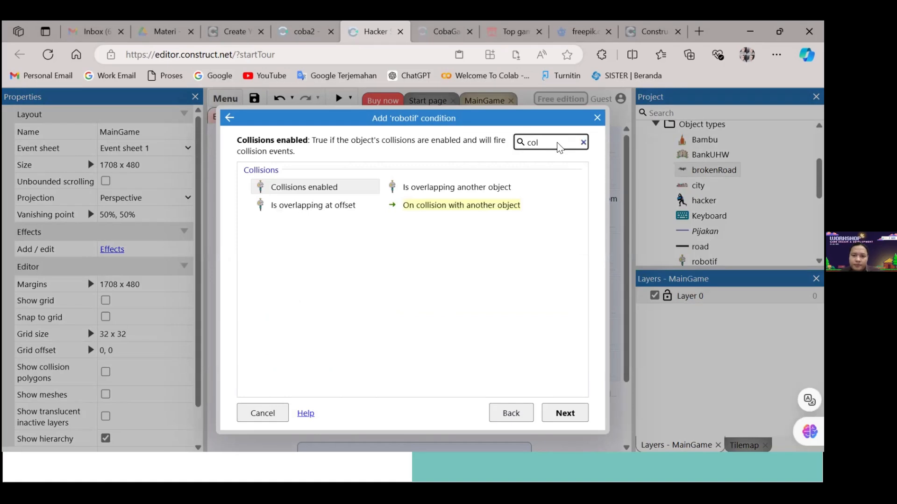
{"action": "left_click", "coordinate": [503, 206]}
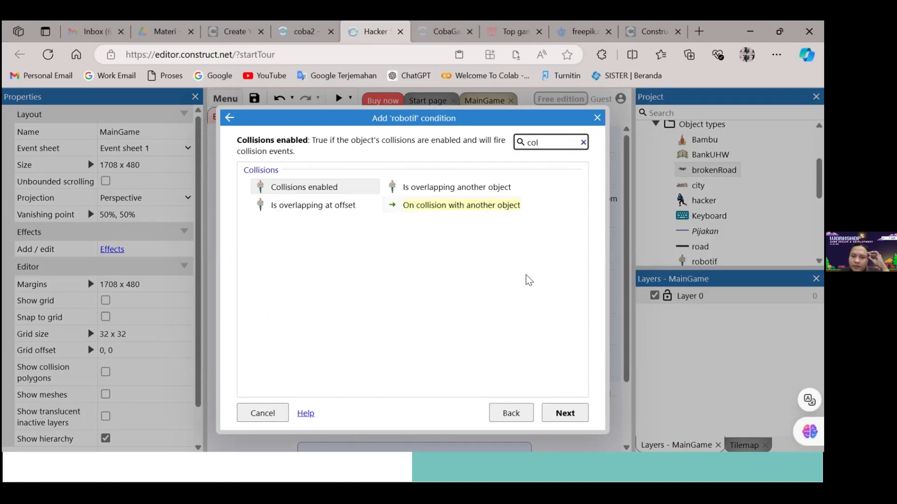
{"action": "left_click", "coordinate": [565, 415]}
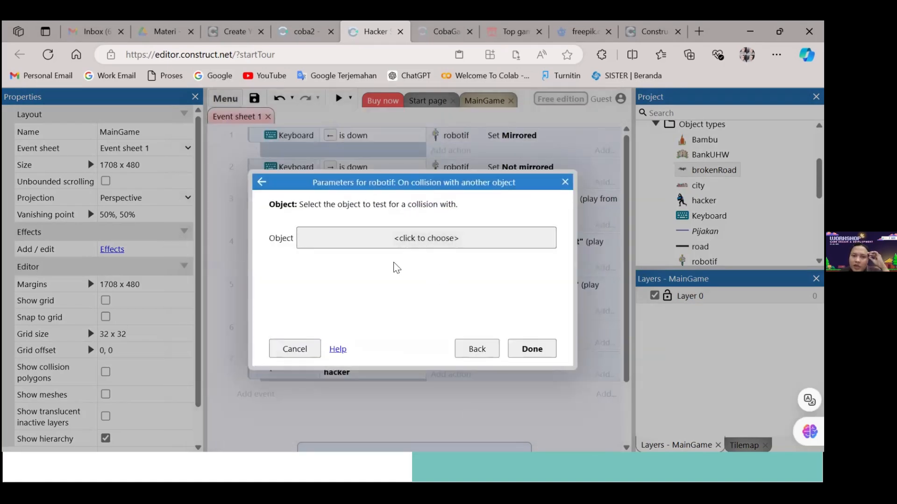
{"action": "left_click", "coordinate": [435, 242]}
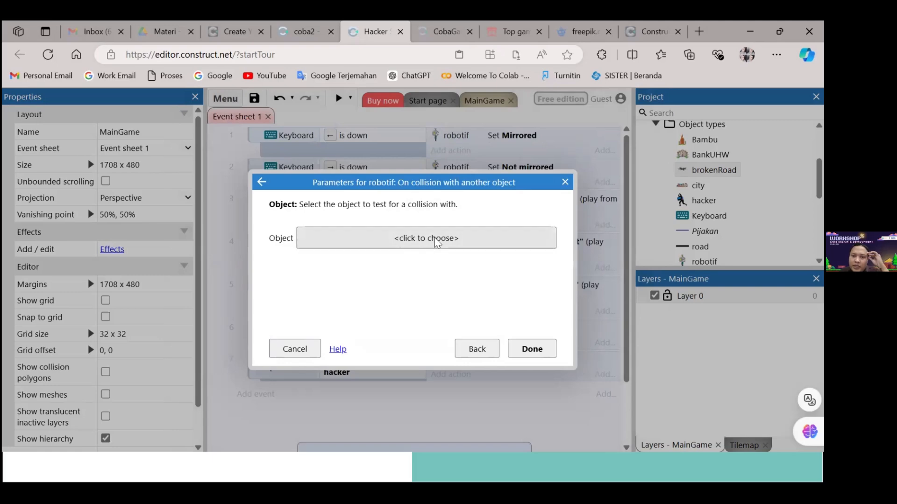
{"action": "left_click", "coordinate": [330, 286]}
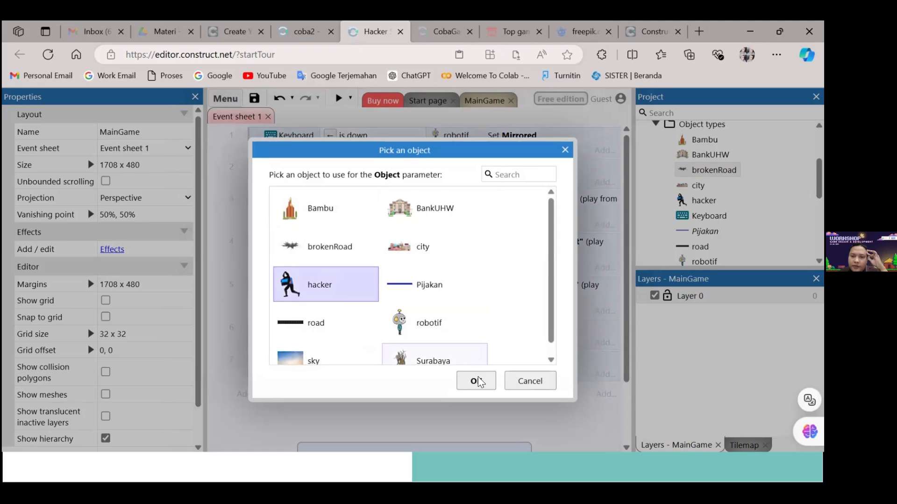
{"action": "left_click", "coordinate": [566, 152]}
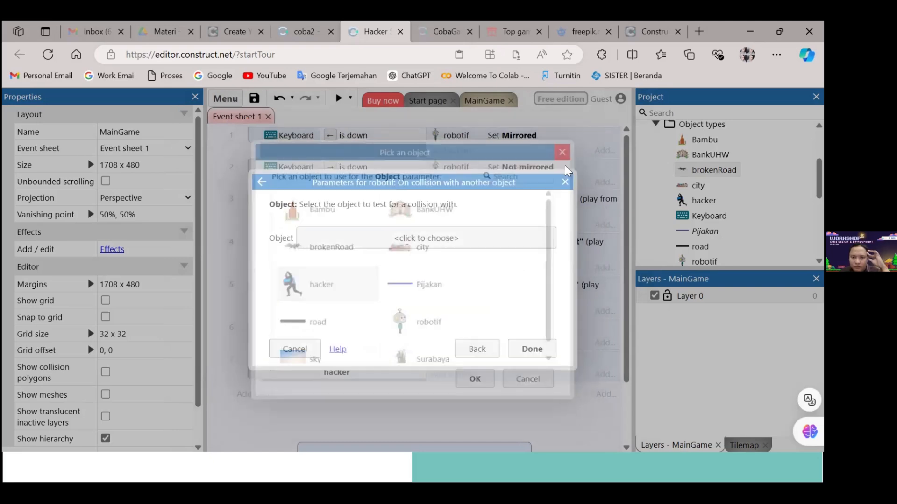
{"action": "key", "text": "Escape"}
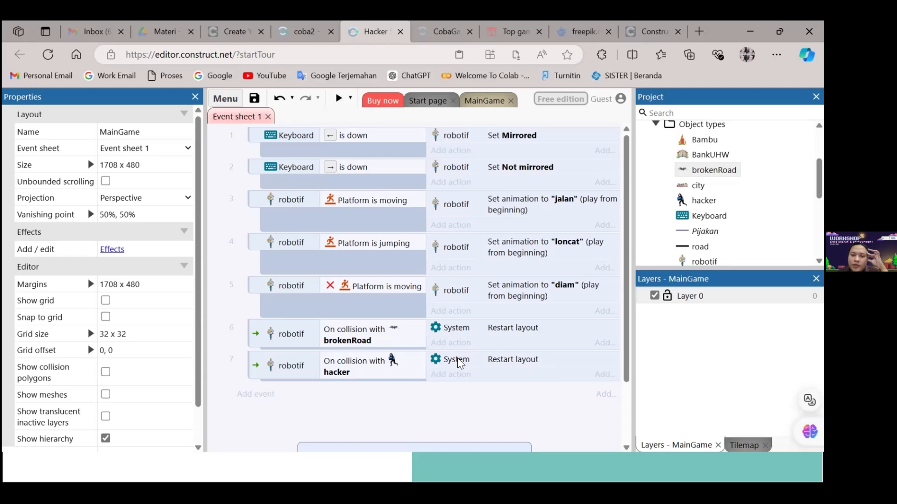
Try to find a destroy action under System for the robotif and hacker collision event, searching for "destr", and discard the new action
{"action": "left_click", "coordinate": [509, 359]}
{"action": "double_click", "coordinate": [510, 360]}
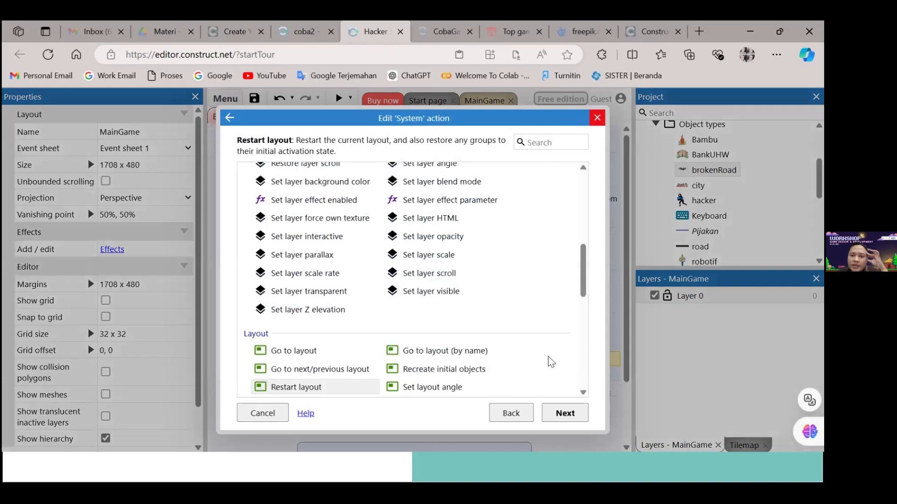
{"action": "key", "text": "Escape"}
{"action": "left_click", "coordinate": [456, 377]}
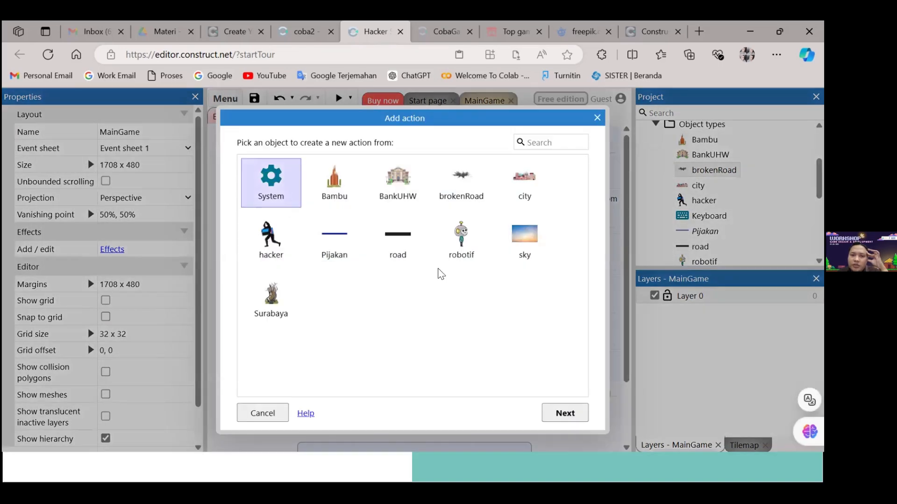
{"action": "left_click", "coordinate": [576, 412]}
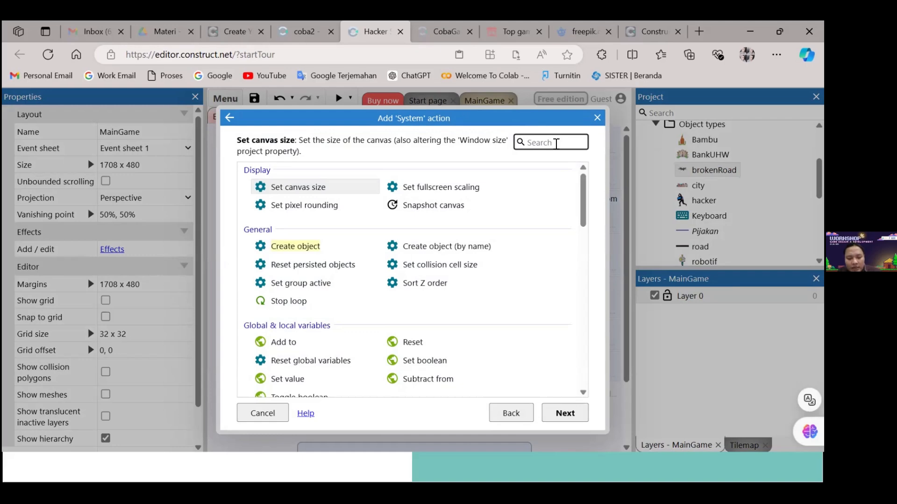
{"action": "type", "text": "destr"}
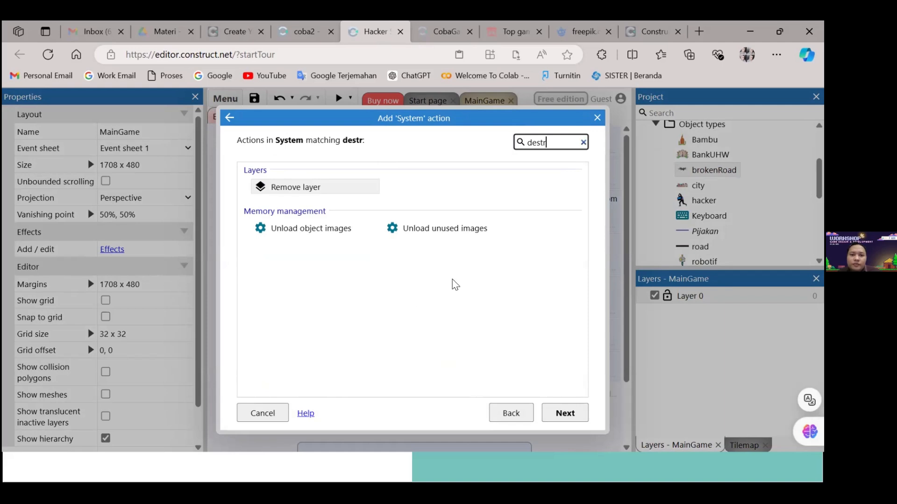
{"action": "key", "text": "BackSpace"}
{"action": "key", "text": "BackSpace"}
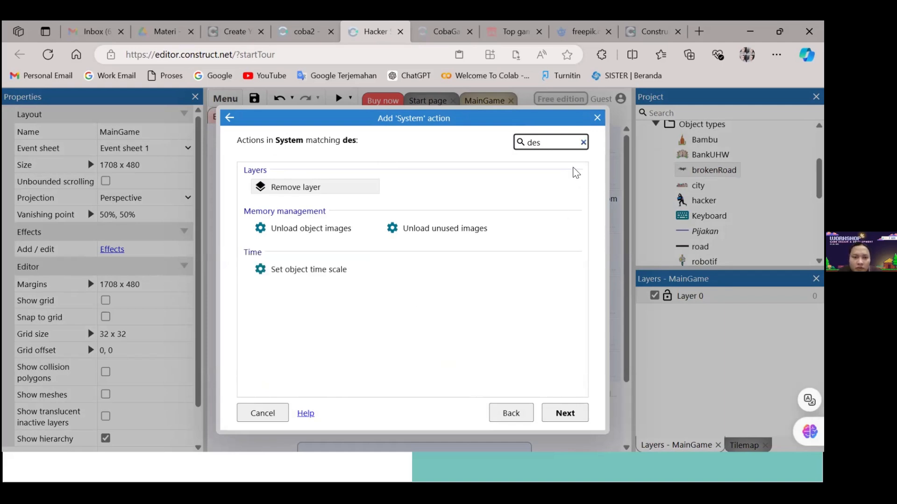
{"action": "key", "text": "BackSpace"}
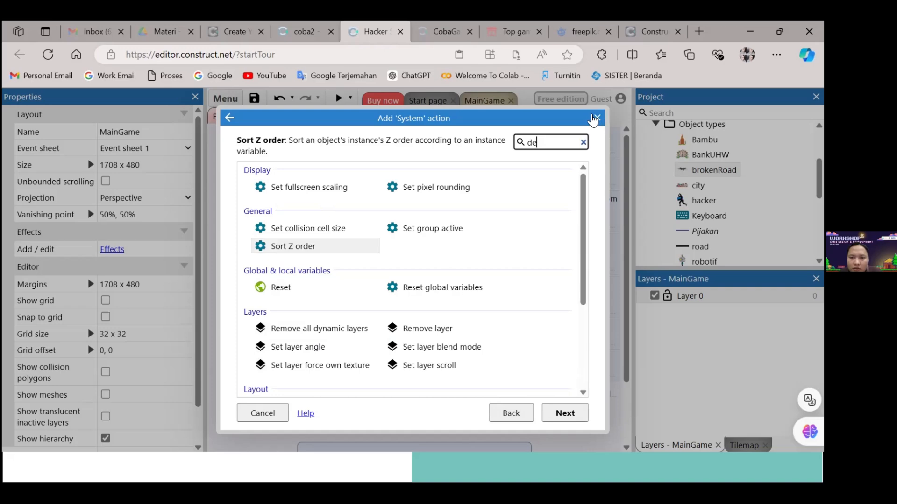
{"action": "left_click", "coordinate": [597, 118]}
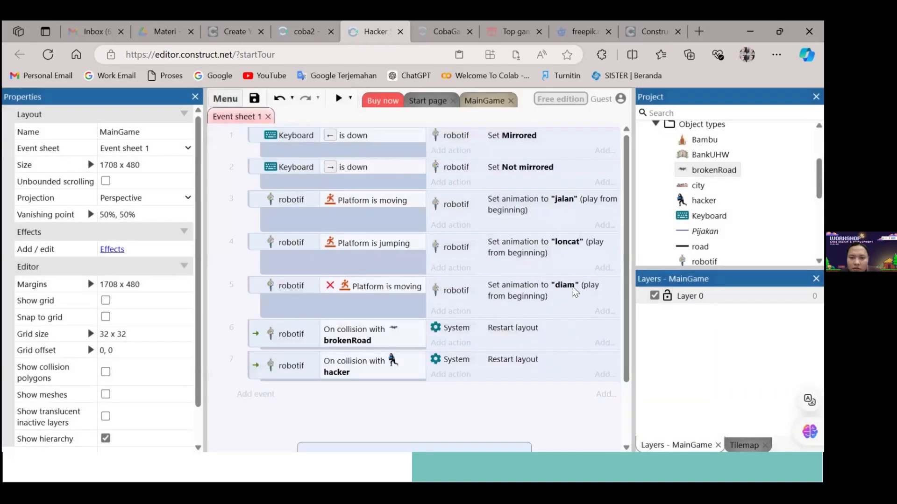
Look through the System actions offered in place of the hacker collision's Restart layout, filter them by "de", and leave without changing it
{"action": "double_click", "coordinate": [519, 360]}
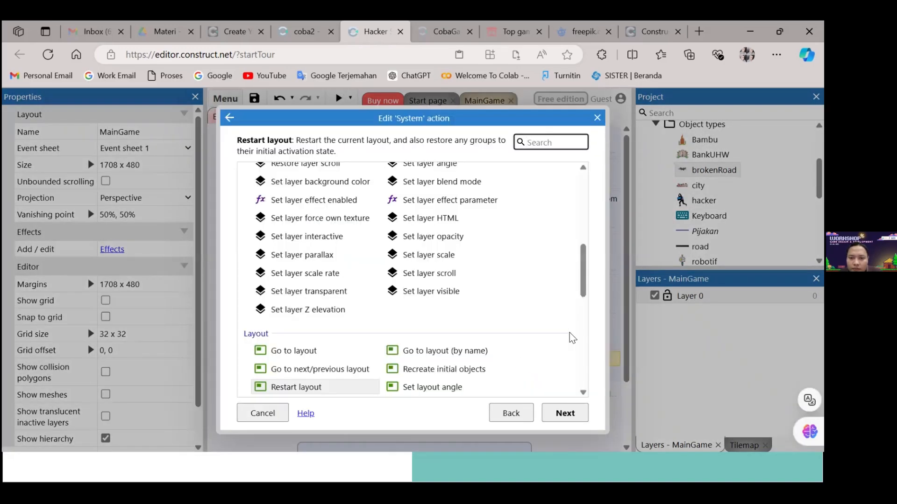
{"action": "left_click_drag", "start_coordinate": [583, 295], "coordinate": [581, 386]}
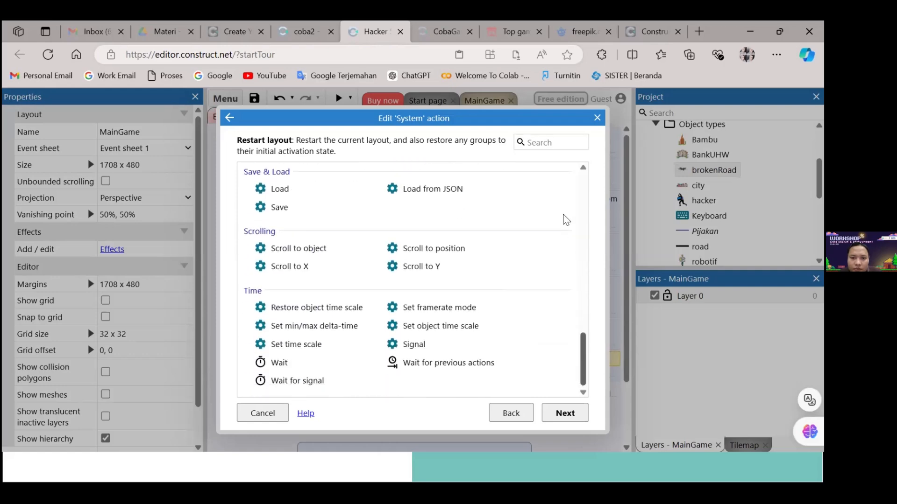
{"action": "scroll", "coordinate": [569, 177], "scroll_direction": "up", "scroll_amount": 2}
{"action": "scroll", "coordinate": [568, 176], "scroll_direction": "up", "scroll_amount": 5}
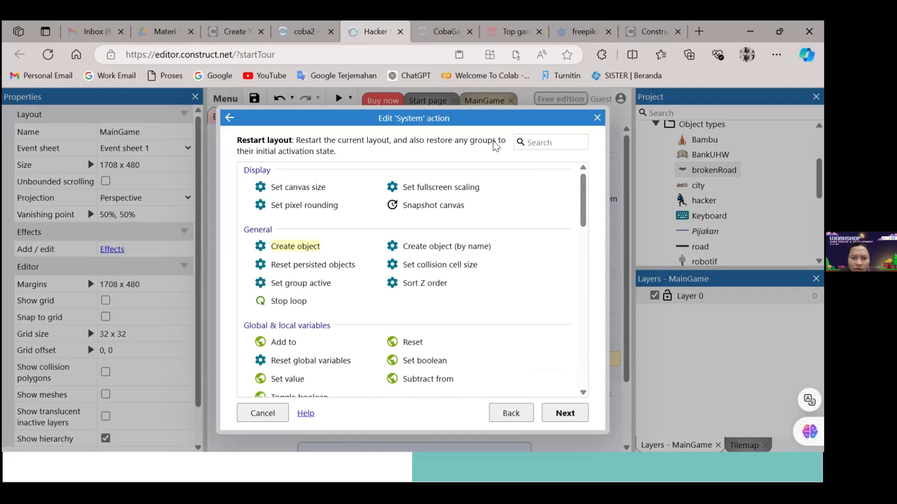
{"action": "left_click", "coordinate": [530, 144]}
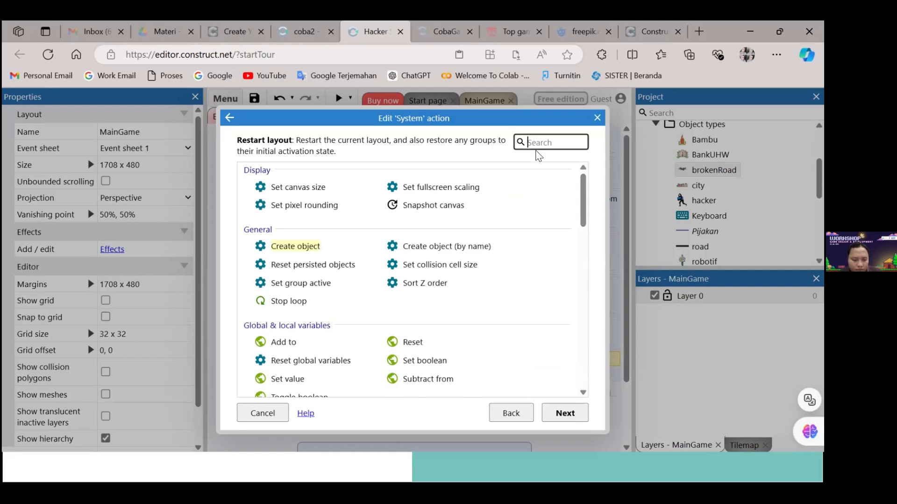
{"action": "type", "text": "de"}
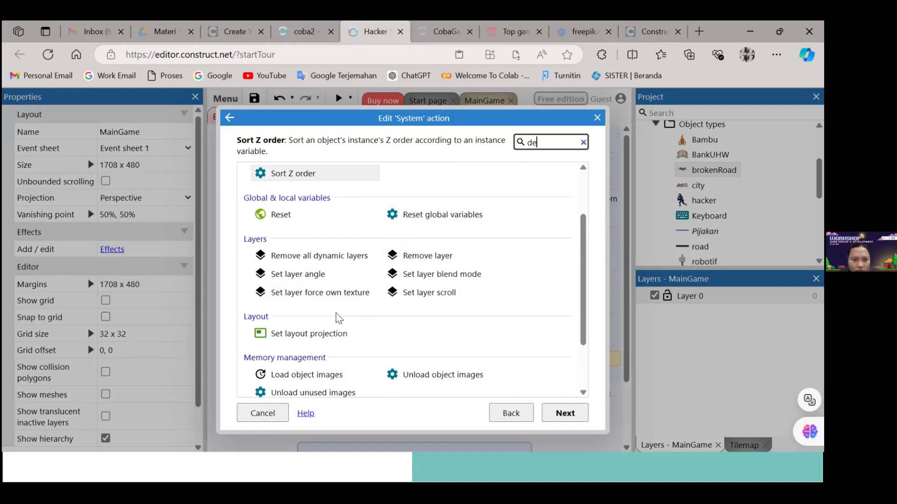
{"action": "scroll", "coordinate": [339, 318], "scroll_direction": "down", "scroll_amount": 2}
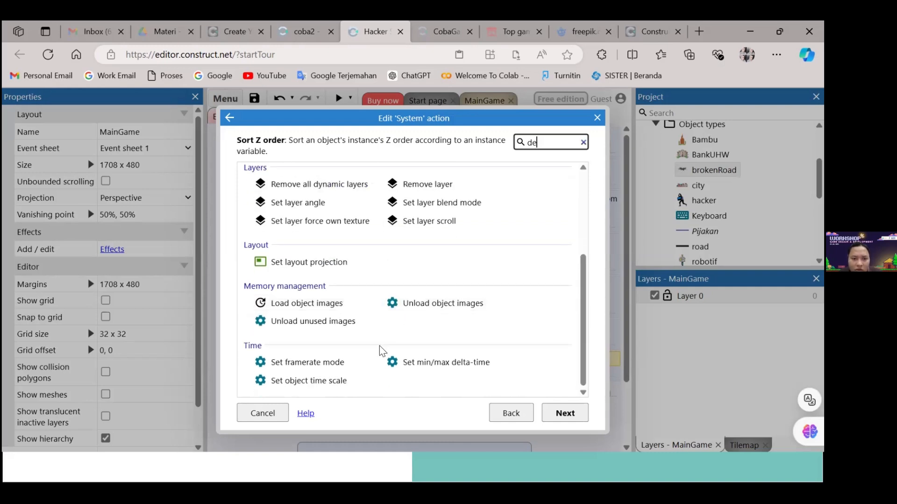
{"action": "scroll", "coordinate": [513, 329], "scroll_direction": "up", "scroll_amount": 3}
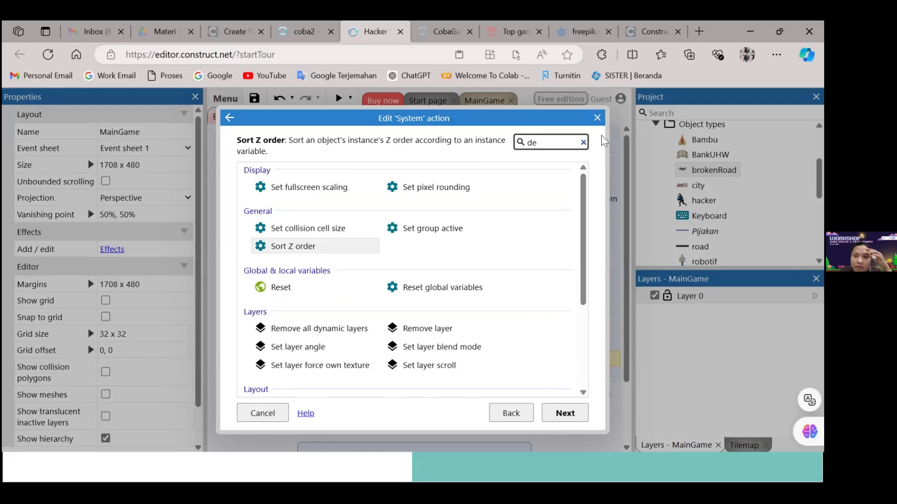
{"action": "left_click", "coordinate": [596, 118]}
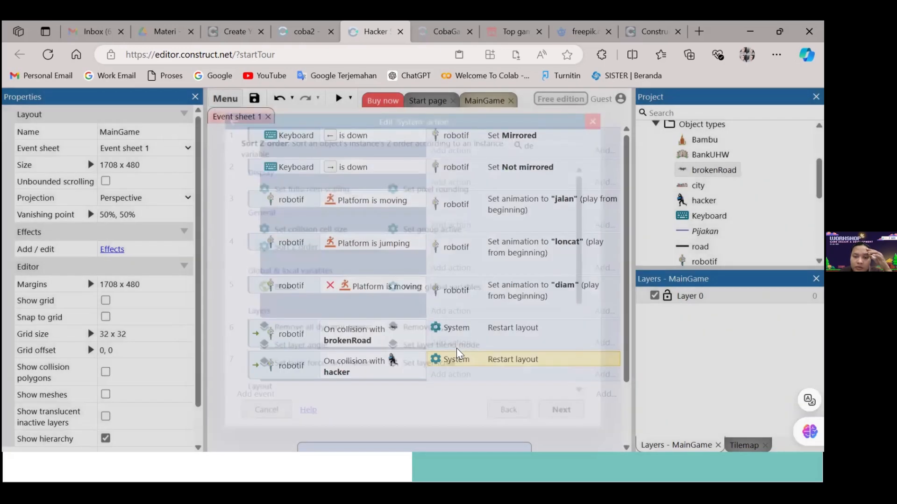
Replace the Restart layout action on the robotif and hacker collision event with hacker's Destroy action
{"action": "key", "text": "Delete"}
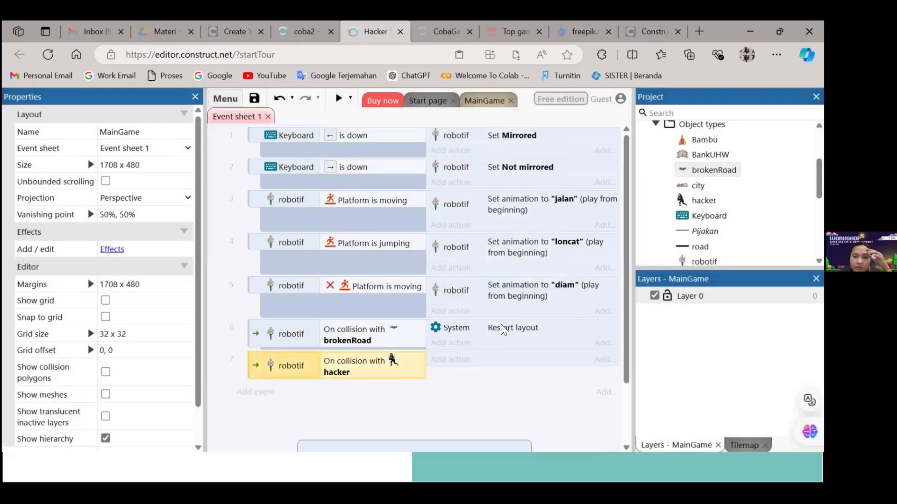
{"action": "left_click", "coordinate": [454, 360]}
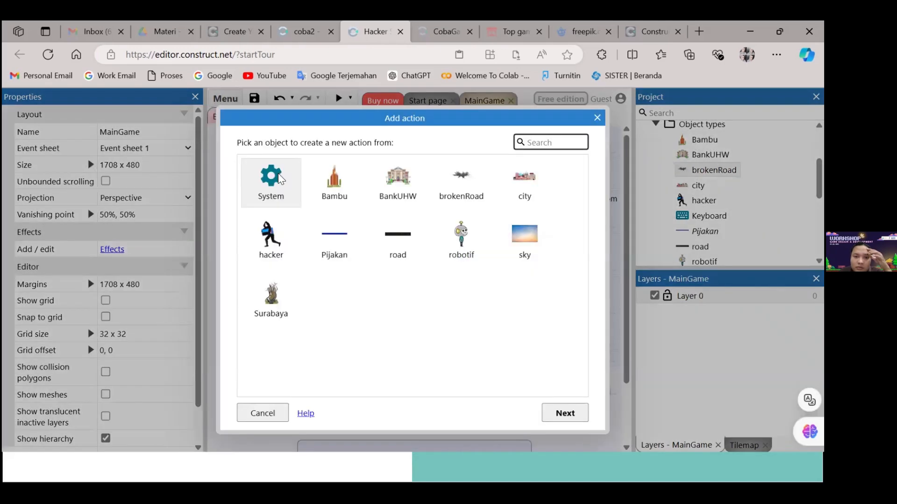
{"action": "left_click", "coordinate": [278, 194]}
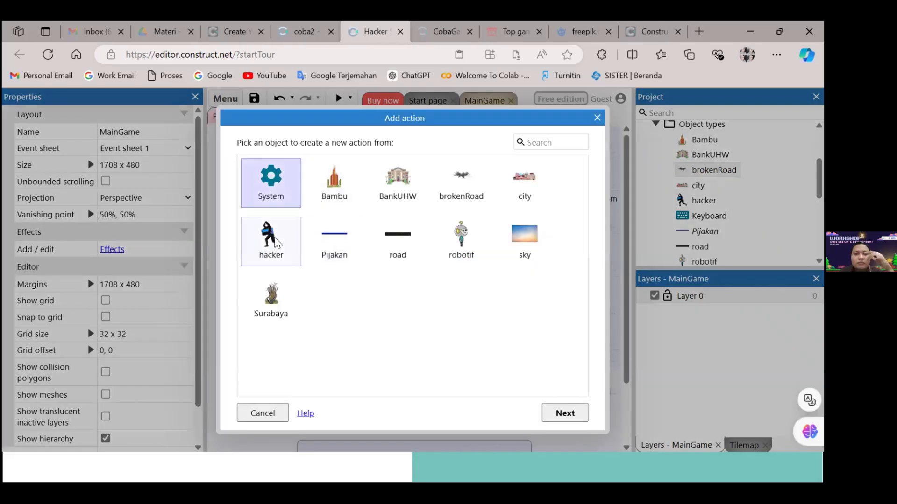
{"action": "left_click_drag", "start_coordinate": [398, 127], "coordinate": [602, 69]}
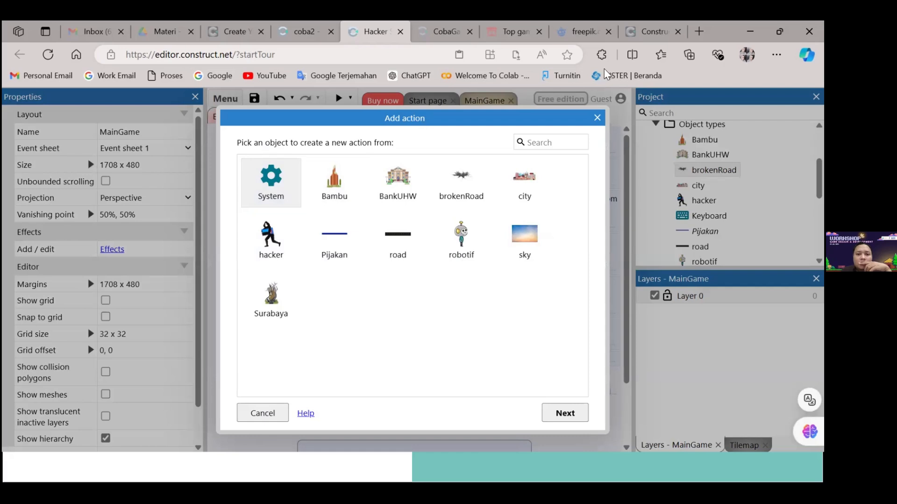
{"action": "left_click", "coordinate": [278, 224]}
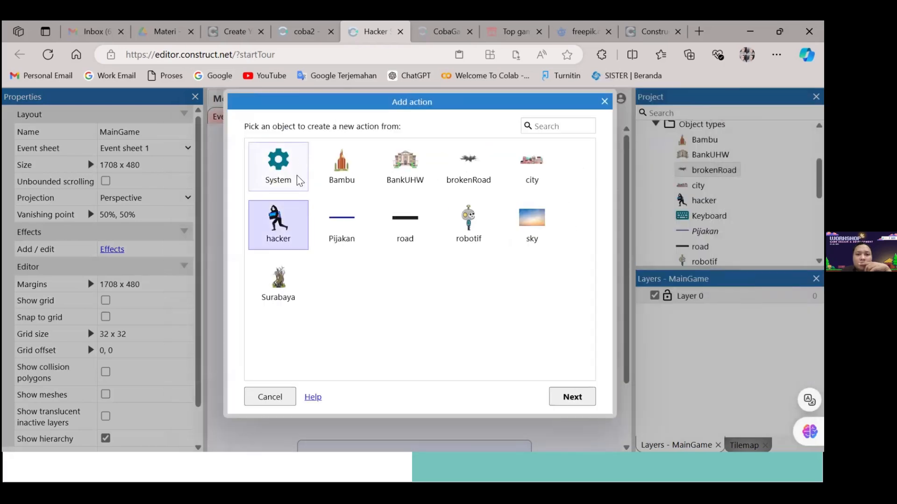
{"action": "left_click", "coordinate": [572, 397]}
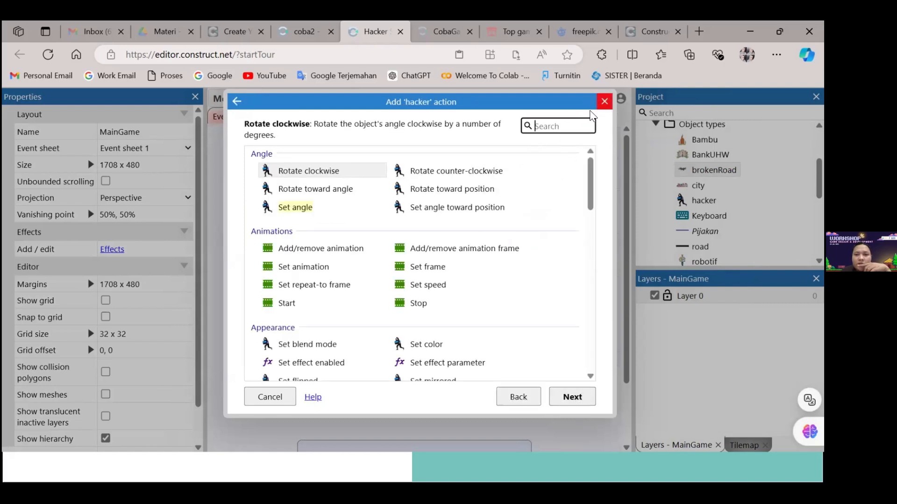
{"action": "type", "text": "des"}
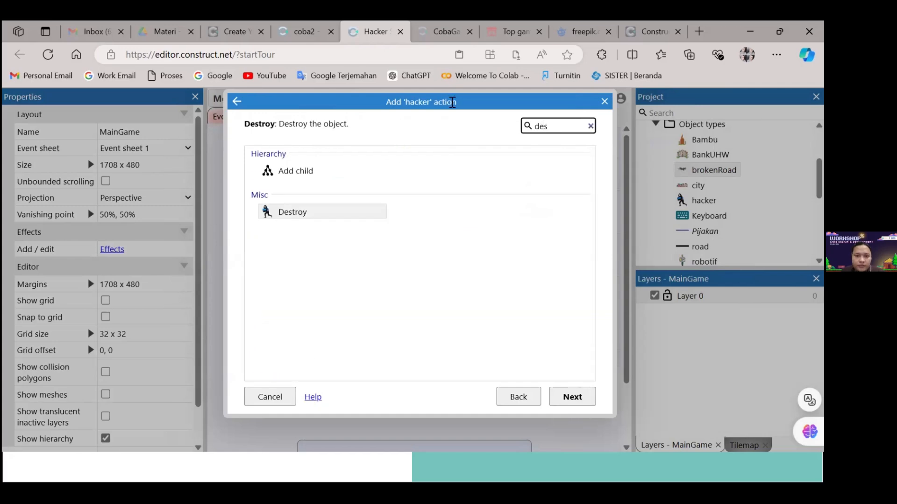
{"action": "left_click", "coordinate": [301, 213]}
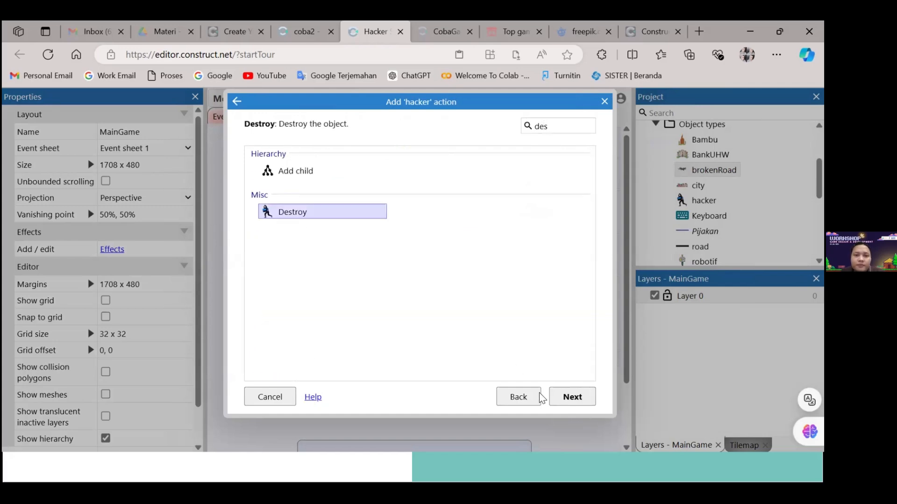
{"action": "left_click", "coordinate": [584, 401]}
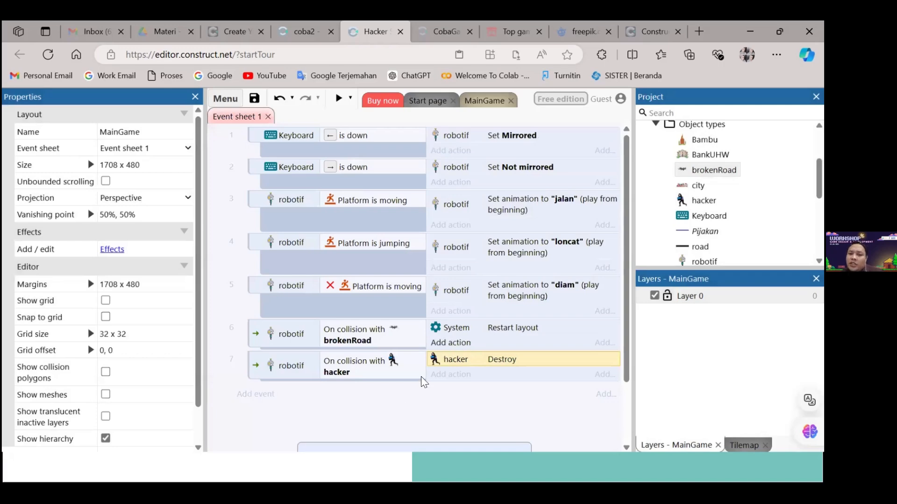
Preview the game and jump robotif across the rooftop platforms, colliding with each of the three hackers to test the Destroy action
{"action": "double_click", "coordinate": [446, 349]}
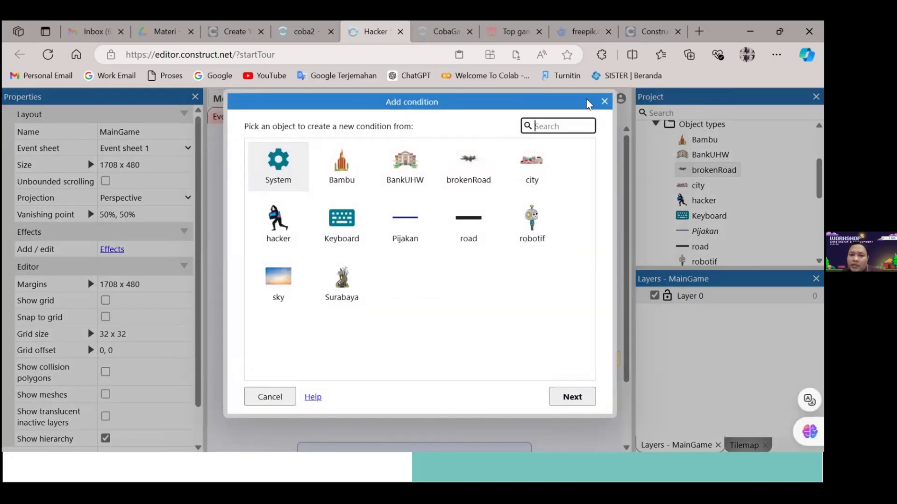
{"action": "left_click", "coordinate": [605, 101]}
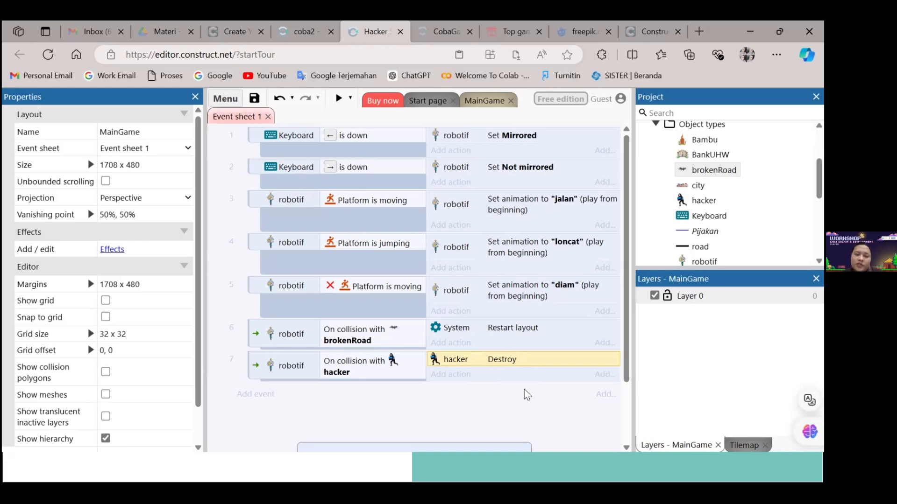
{"action": "left_click", "coordinate": [337, 101]}
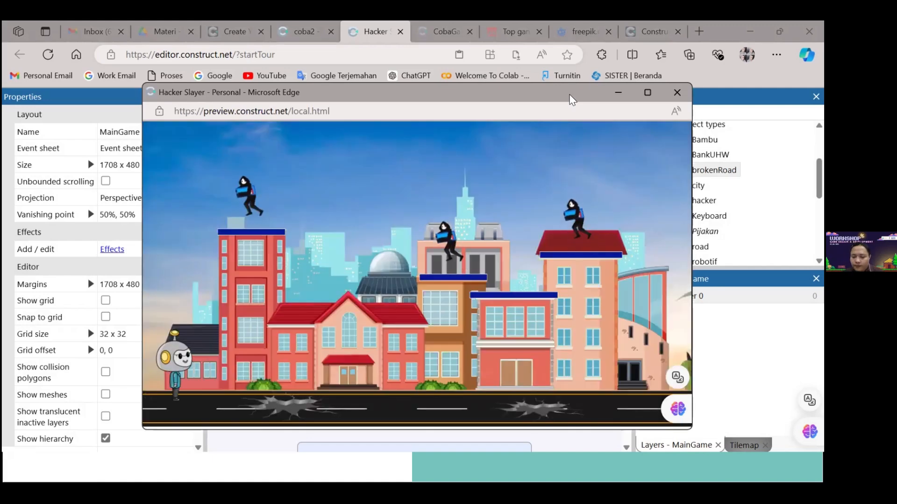
{"action": "key", "text": "Right"}
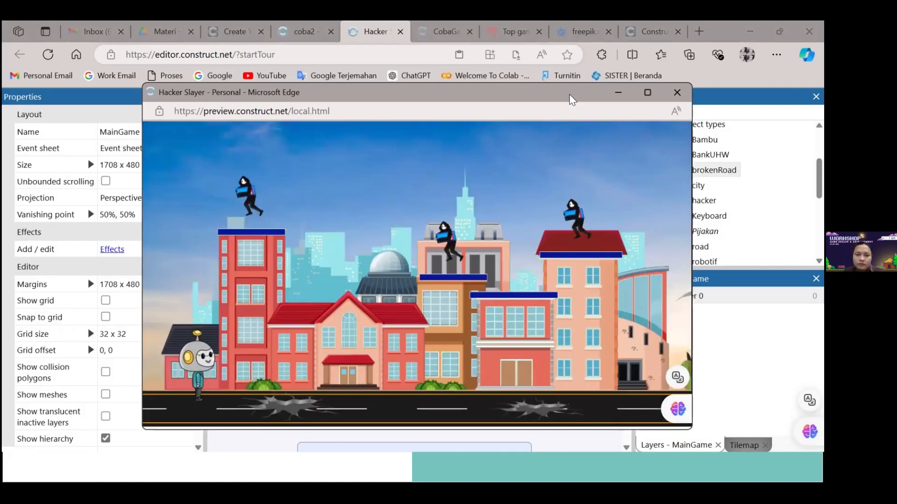
{"action": "key", "text": "Up"}
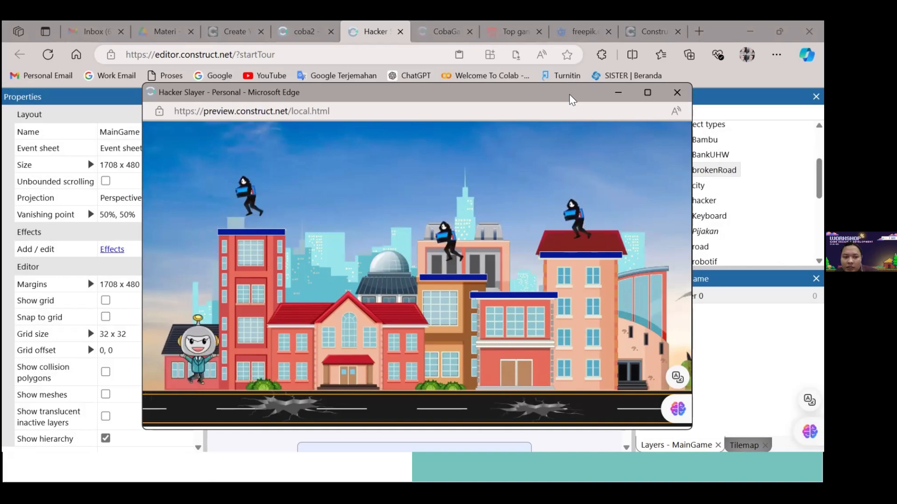
{"action": "key", "text": "Up"}
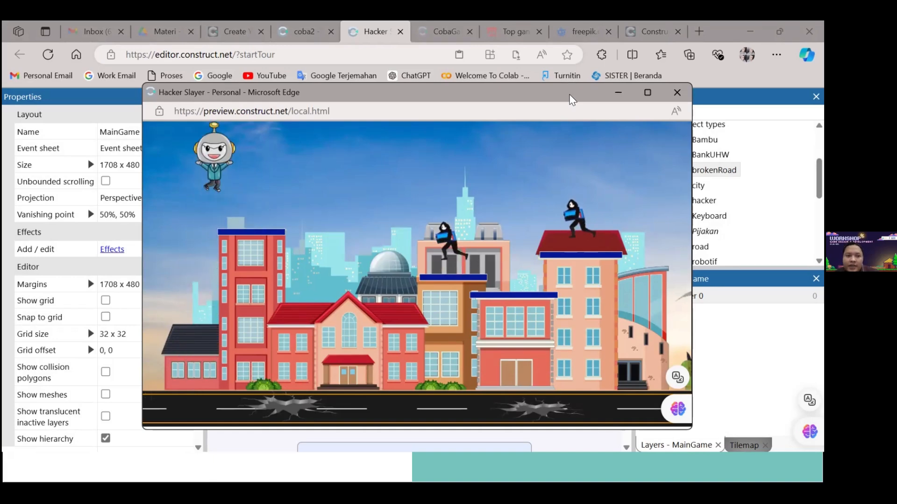
{"action": "key", "text": "Right"}
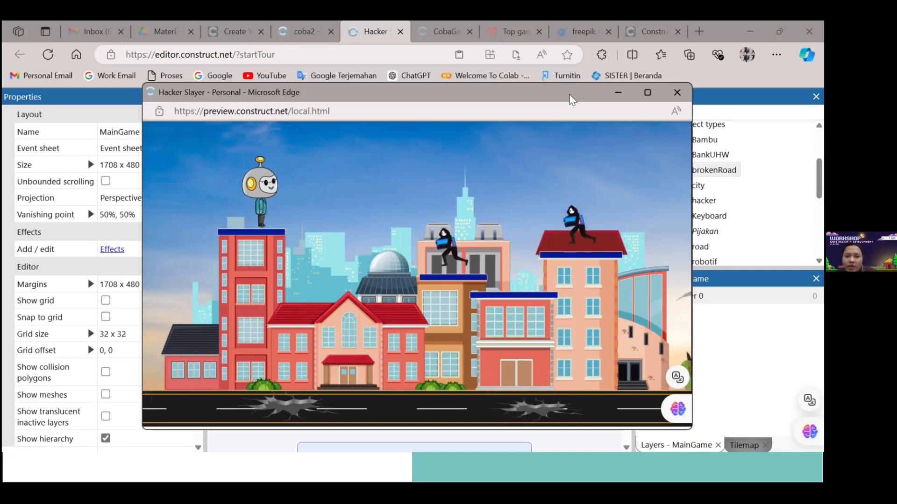
{"action": "key", "text": "Up"}
{"action": "key", "text": "Right"}
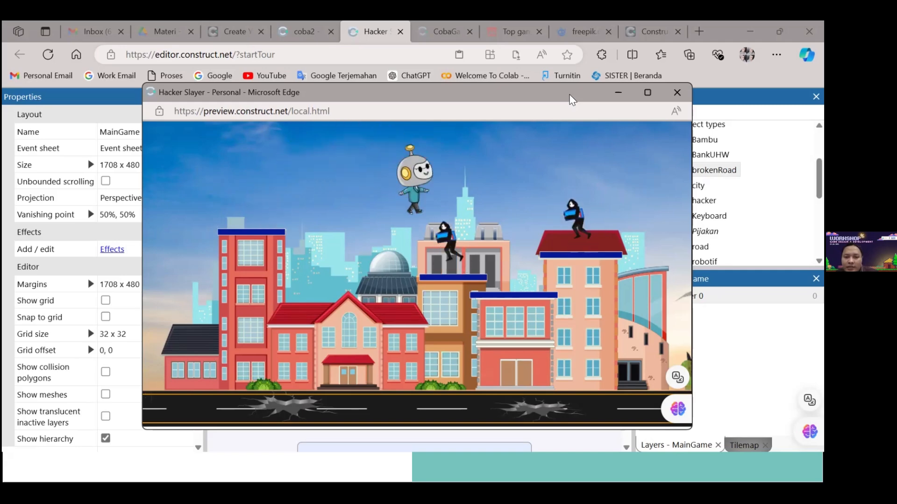
{"action": "key", "text": "Right"}
{"action": "key", "text": "Up"}
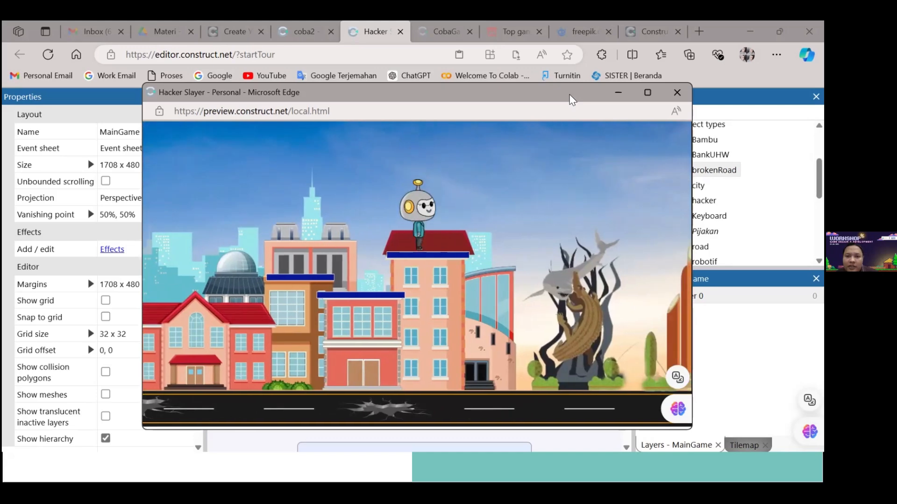
Test robotif's movement in both directions across the rooftop platforms and down to the road, and close the preview
{"action": "key", "text": "Left"}
{"action": "key", "text": "Up"}
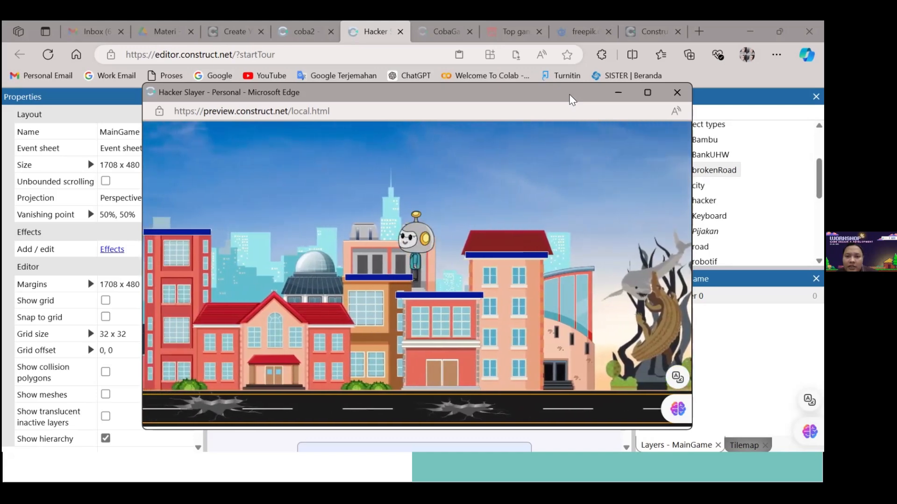
{"action": "key", "text": "Up"}
{"action": "key", "text": "Right"}
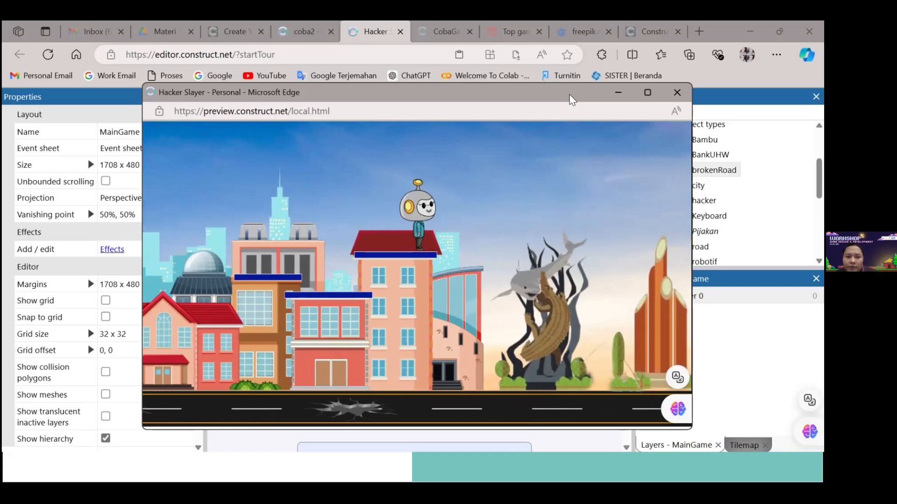
{"action": "key", "text": "Left"}
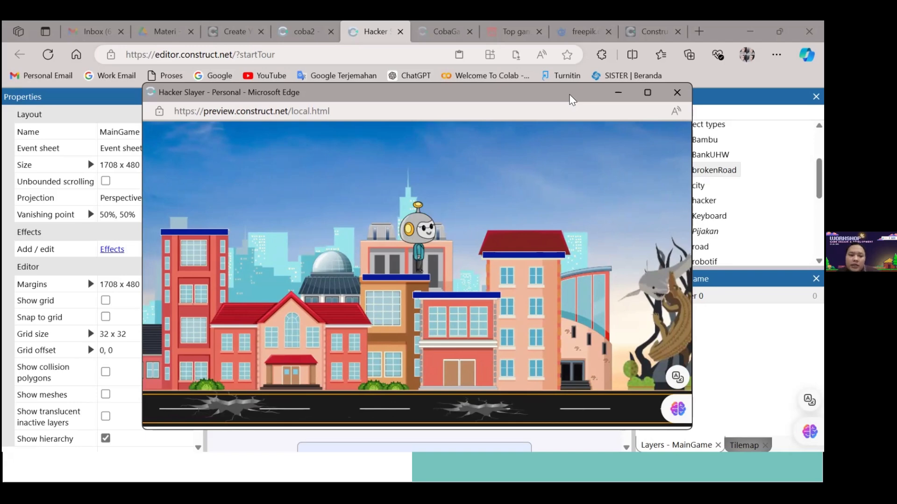
{"action": "key", "text": "Left"}
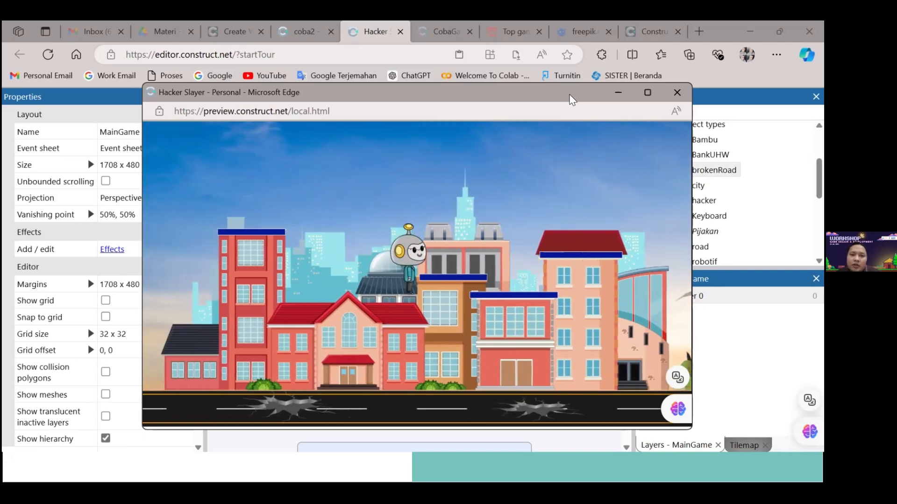
{"action": "key", "text": "Left"}
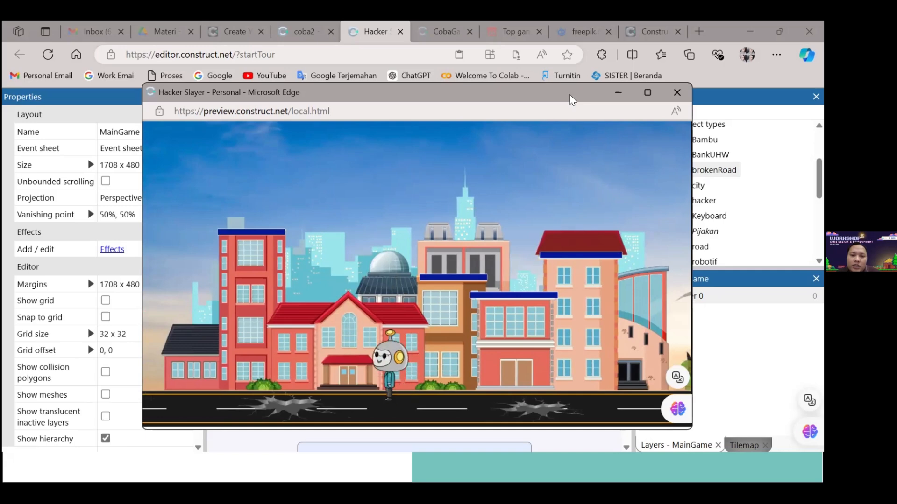
{"action": "key", "text": "Up"}
{"action": "key", "text": "Right"}
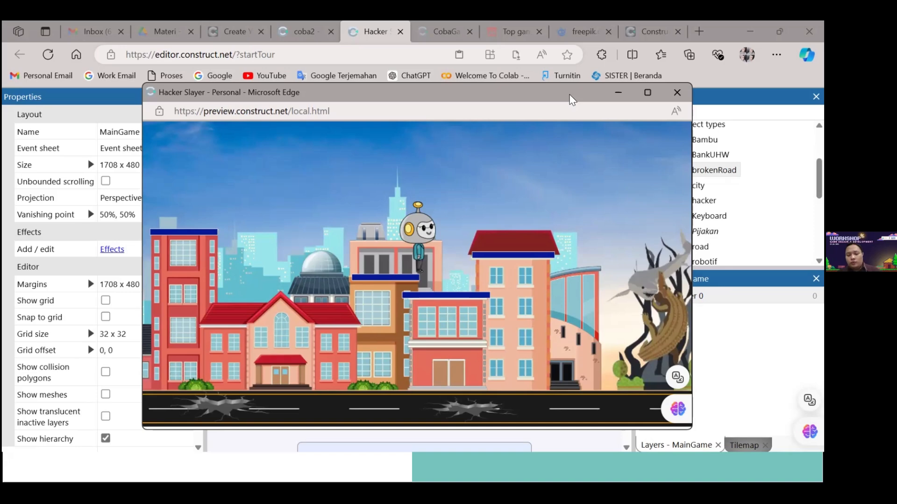
{"action": "key", "text": "Left"}
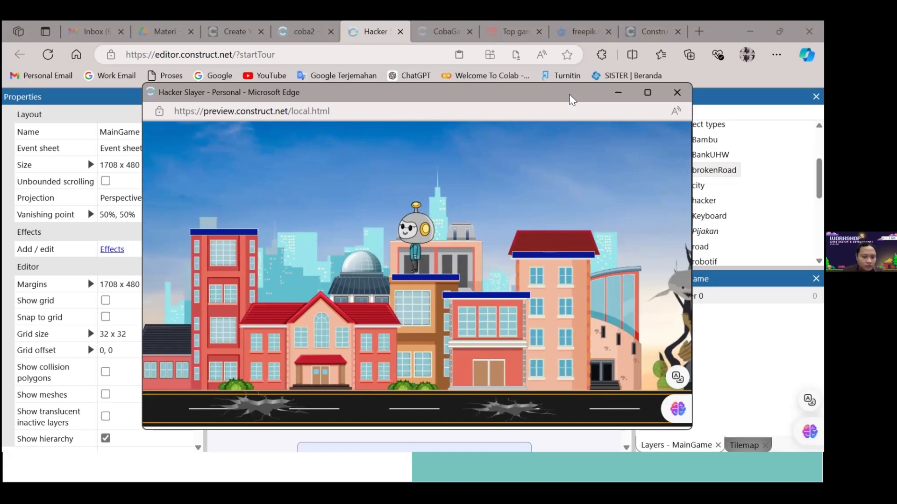
{"action": "key", "text": "Right"}
{"action": "key", "text": "Left"}
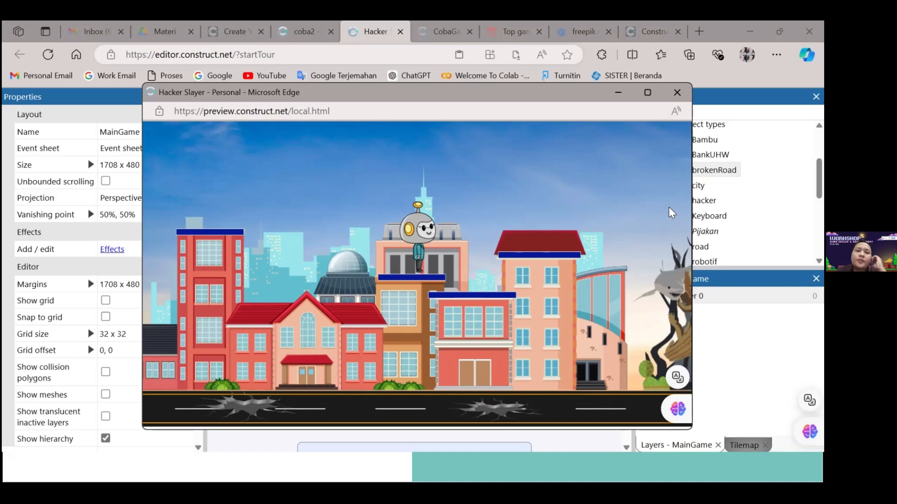
{"action": "left_click", "coordinate": [677, 92]}
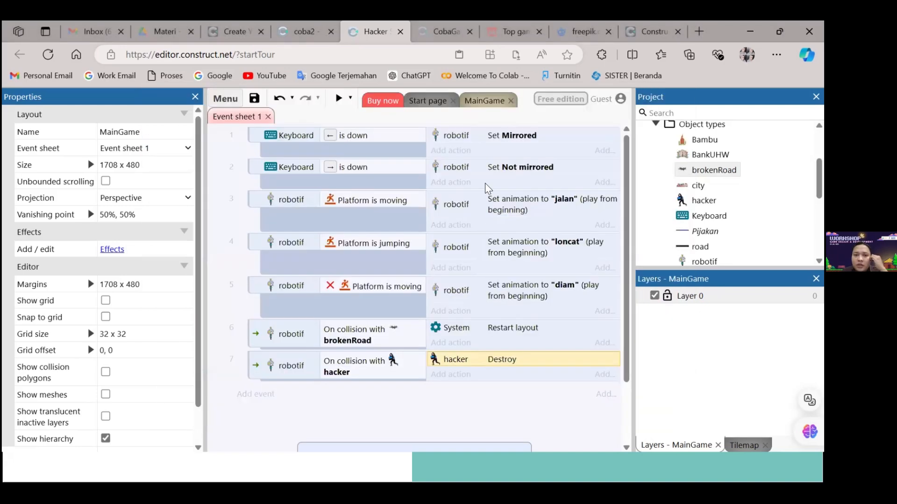
Return to the MainGame layout and preview hacker's walk animation in the animation editor
{"action": "left_click", "coordinate": [499, 102]}
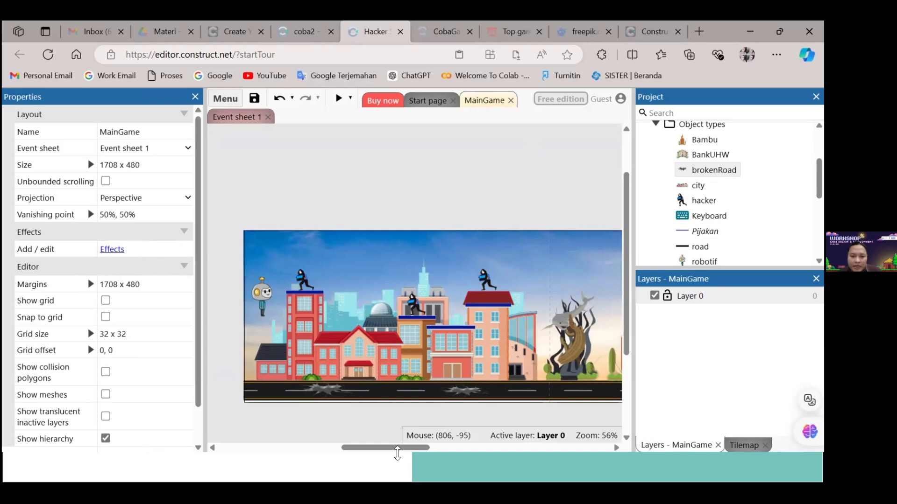
{"action": "left_click_drag", "start_coordinate": [396, 449], "coordinate": [398, 448]}
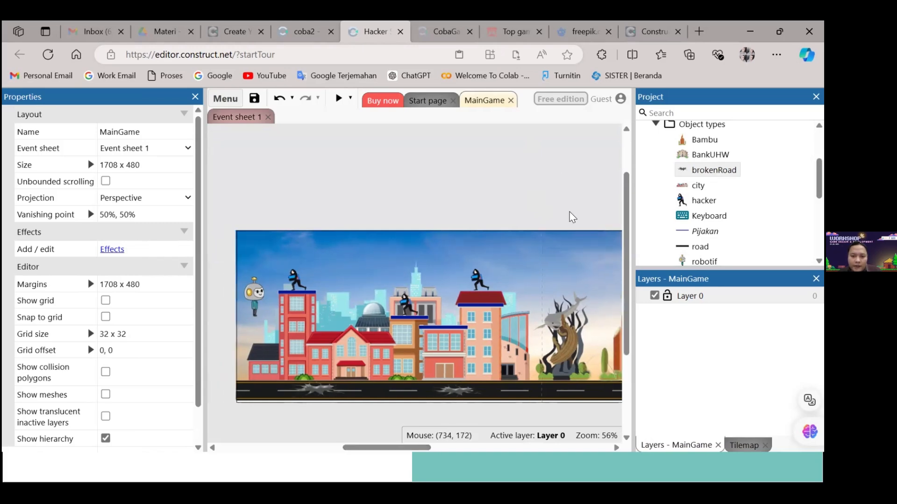
{"action": "left_click_drag", "start_coordinate": [627, 193], "coordinate": [627, 213]}
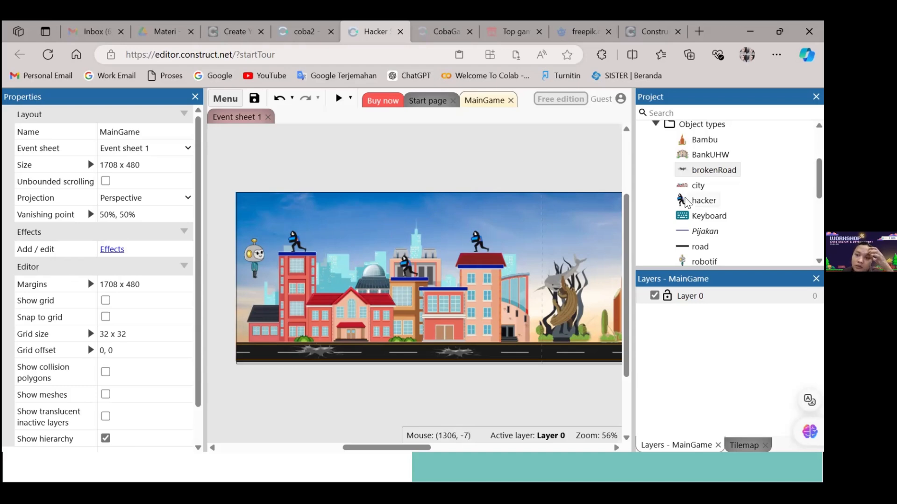
{"action": "left_click", "coordinate": [699, 201]}
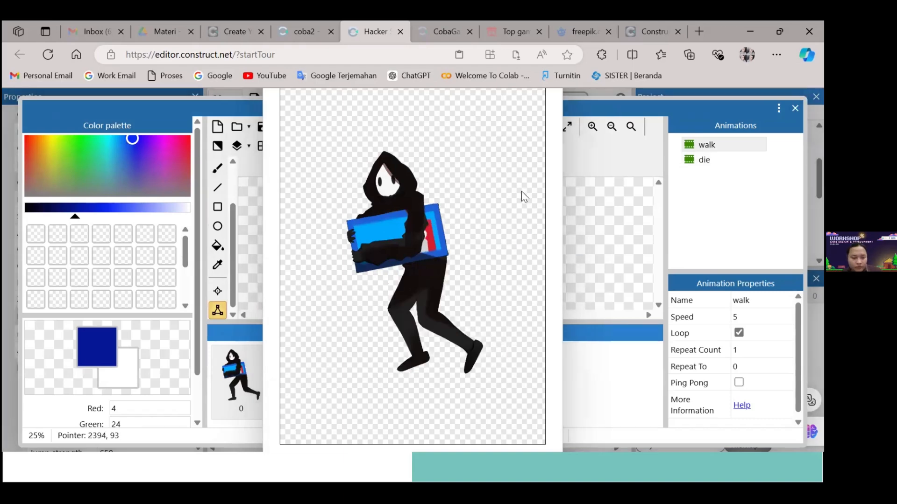
Switch to File Explorer and compare the 1Walk_Hacker and 2Walk_Hacker images in the upload folder
{"action": "key", "text": "alt+Tab"}
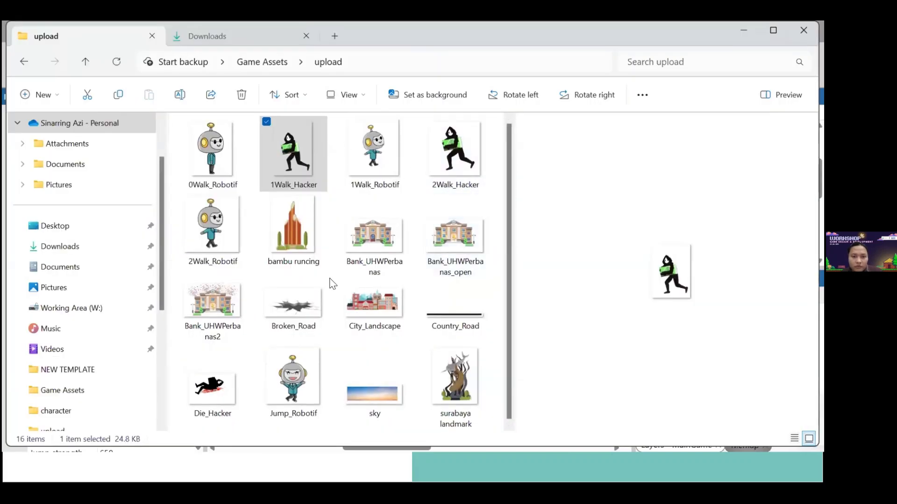
{"action": "left_click", "coordinate": [318, 190]}
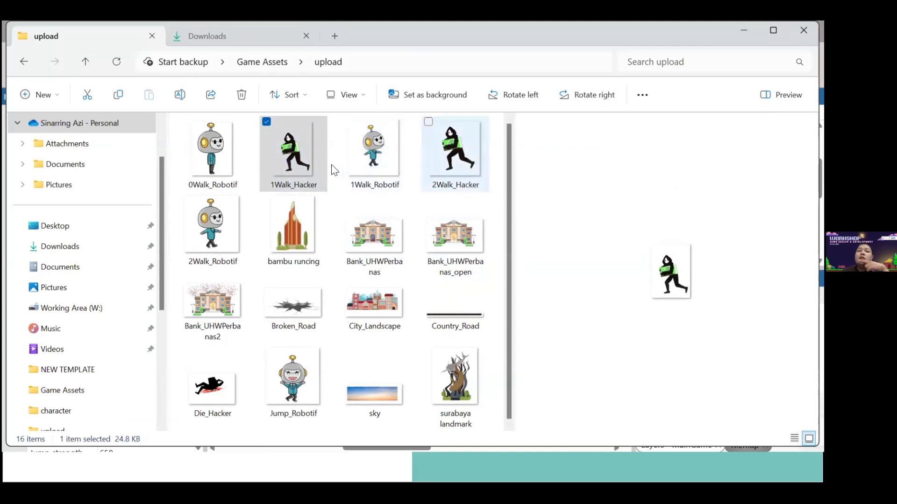
{"action": "left_click", "coordinate": [306, 192]}
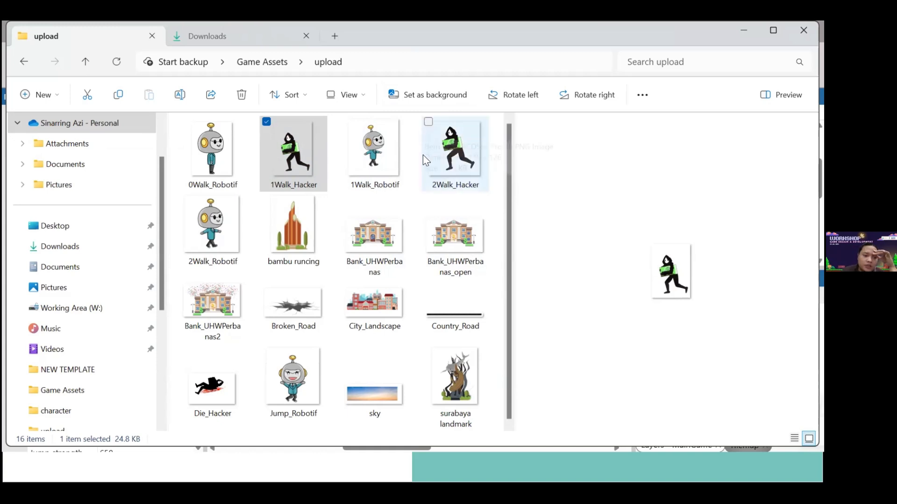
{"action": "left_click", "coordinate": [310, 158]}
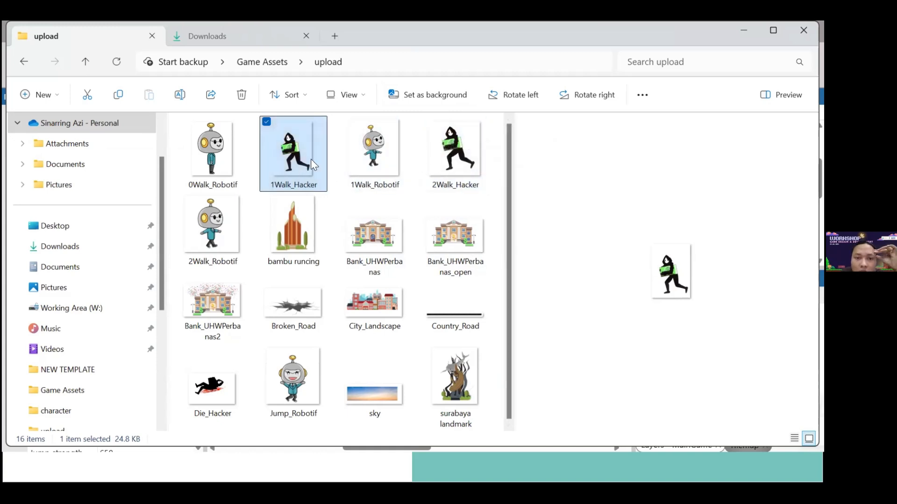
{"action": "left_click", "coordinate": [462, 170]}
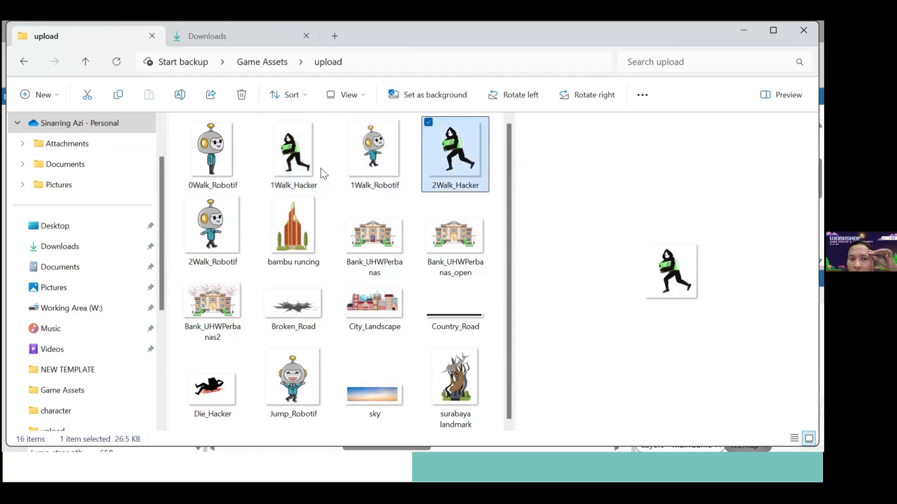
{"action": "left_click", "coordinate": [313, 163]}
{"action": "left_click", "coordinate": [430, 152]}
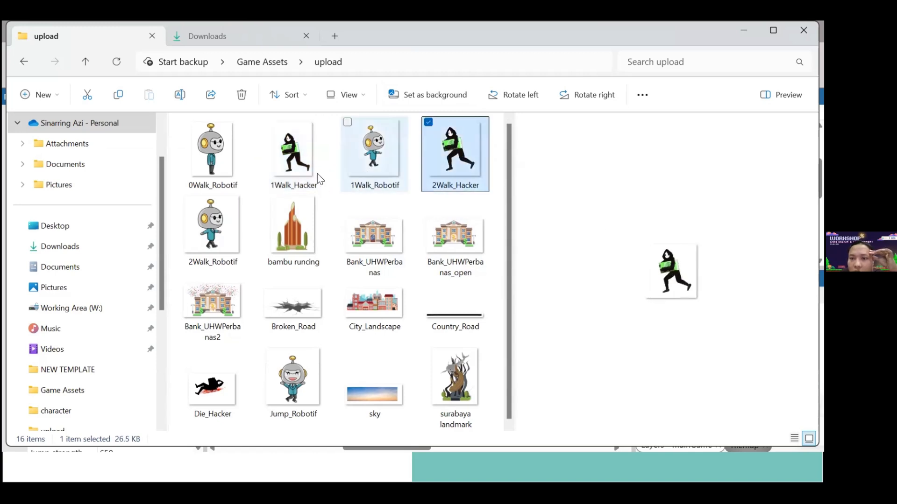
{"action": "left_click", "coordinate": [305, 173]}
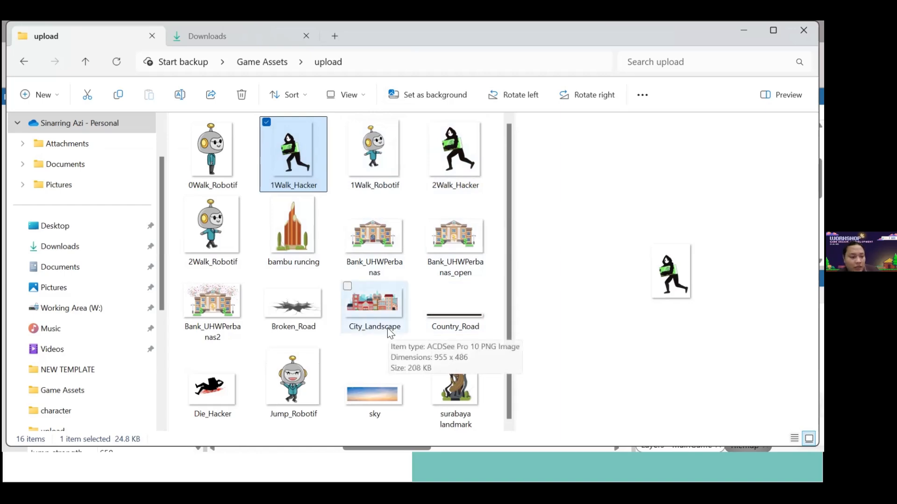
Switch back to the browser and search the web for "sprite hacker" in a new tab
{"action": "key", "text": "alt+Tab"}
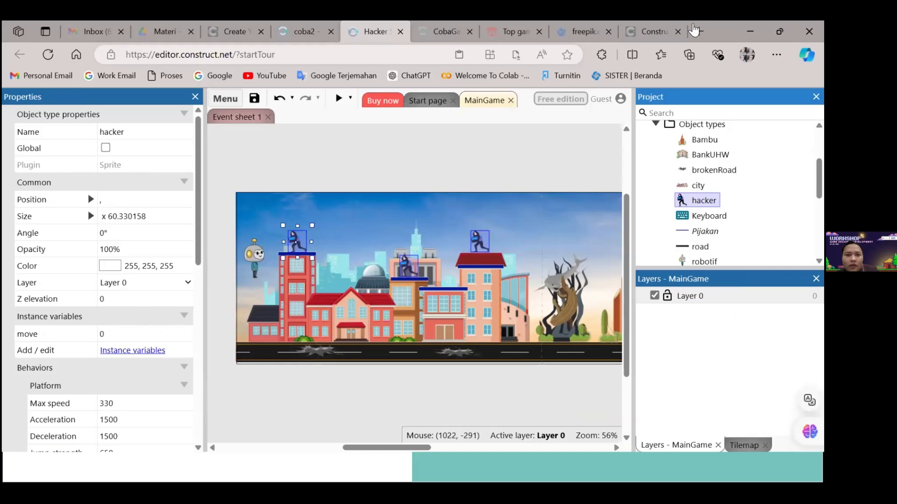
{"action": "key", "text": "ctrl+t"}
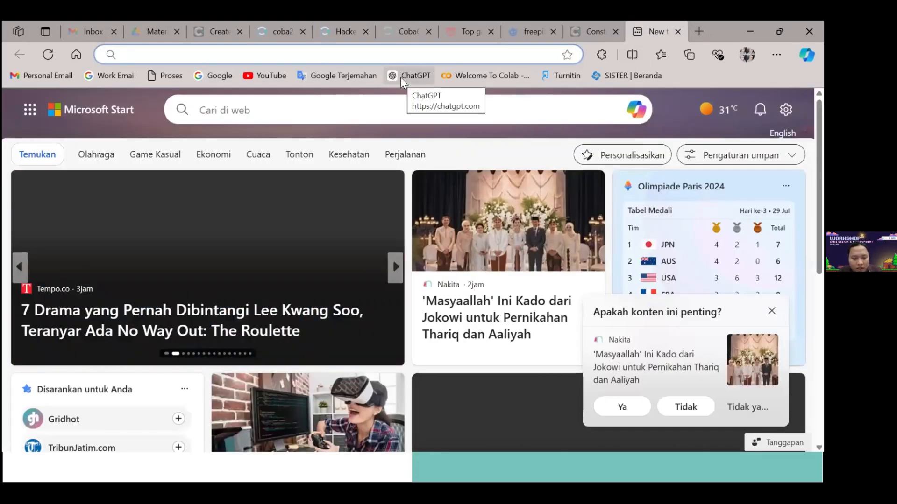
{"action": "type", "text": "sprite"}
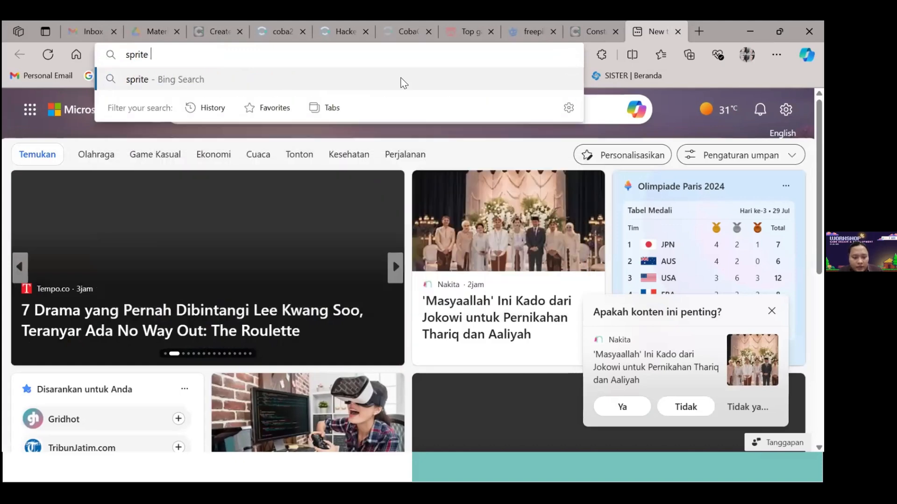
{"action": "type", "text": " hacker"}
{"action": "left_click", "coordinate": [404, 84]}
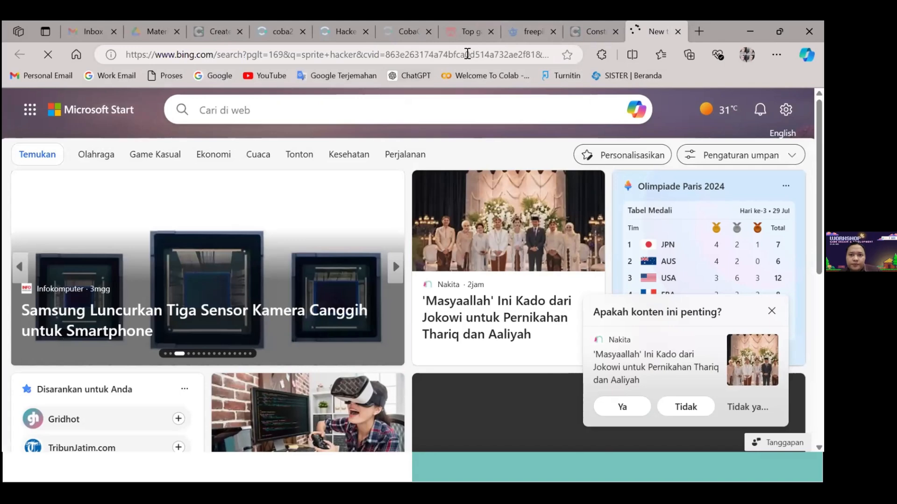
Go to google.com in the new tab in place of the Bing search
{"action": "left_click", "coordinate": [473, 55]}
{"action": "type", "text": "google.com"}
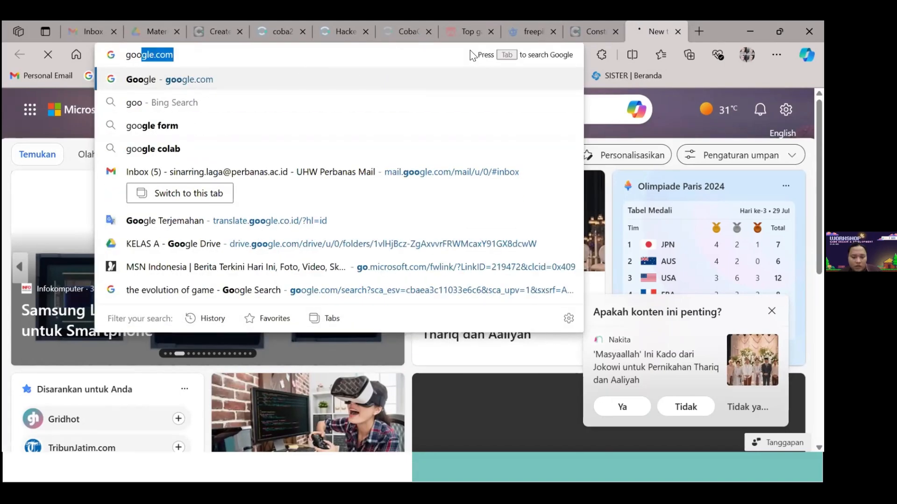
{"action": "key", "text": "Return"}
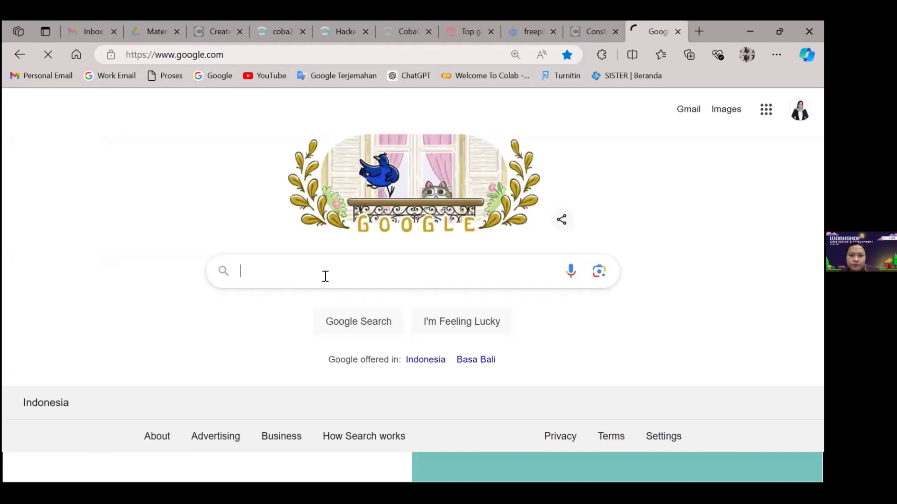
Search Google for "sprite hacker" and show the image results
{"action": "left_click", "coordinate": [325, 276]}
{"action": "type", "text": "spr"}
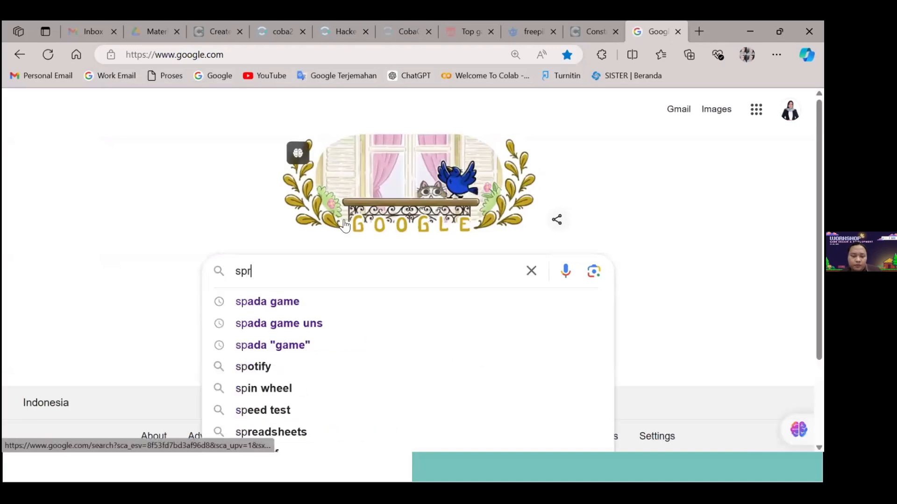
{"action": "type", "text": "ite hacker"}
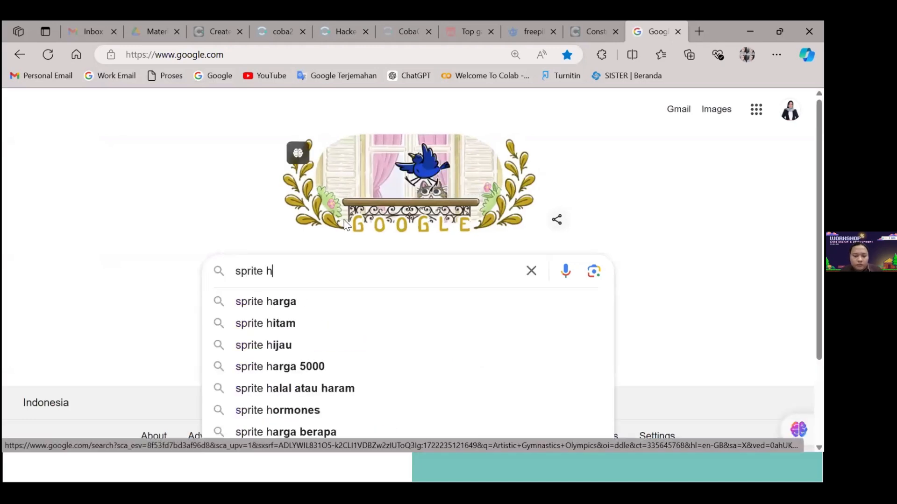
{"action": "key", "text": "Return"}
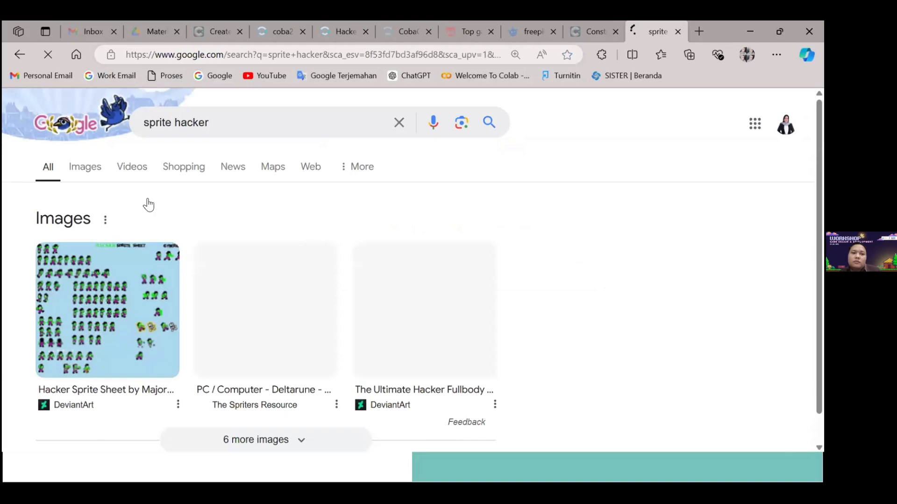
{"action": "left_click", "coordinate": [91, 171]}
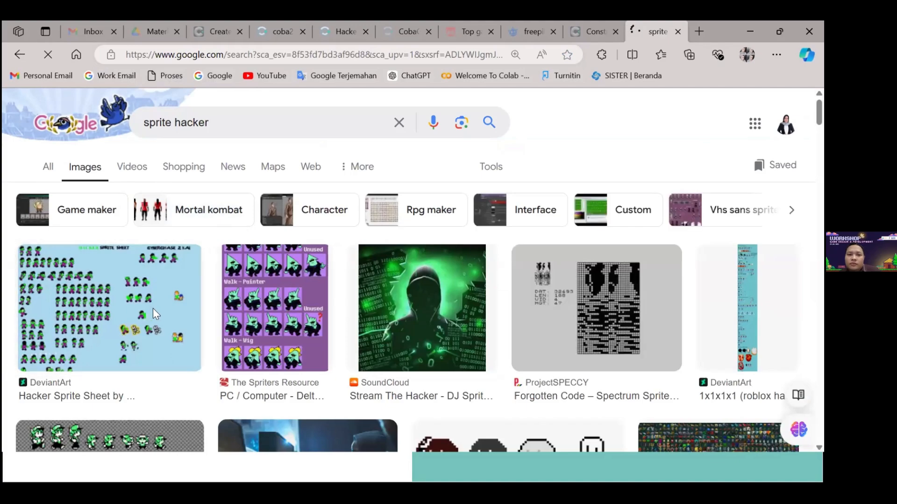
Browse the "sprite hacker" image results for suitable character sprite sheets
{"action": "scroll", "coordinate": [190, 310], "scroll_direction": "down", "scroll_amount": 2}
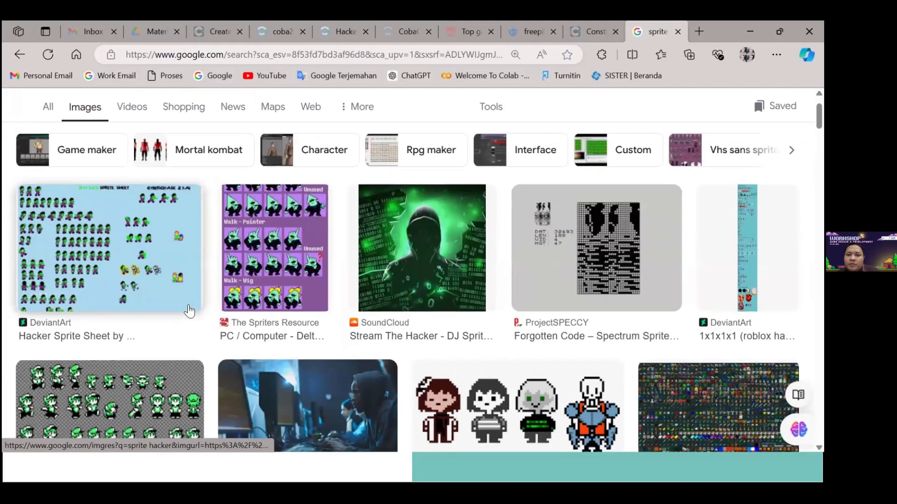
{"action": "scroll", "coordinate": [170, 305], "scroll_direction": "up", "scroll_amount": 2}
{"action": "scroll", "coordinate": [159, 221], "scroll_direction": "down", "scroll_amount": 1}
{"action": "scroll", "coordinate": [159, 222], "scroll_direction": "down", "scroll_amount": 3}
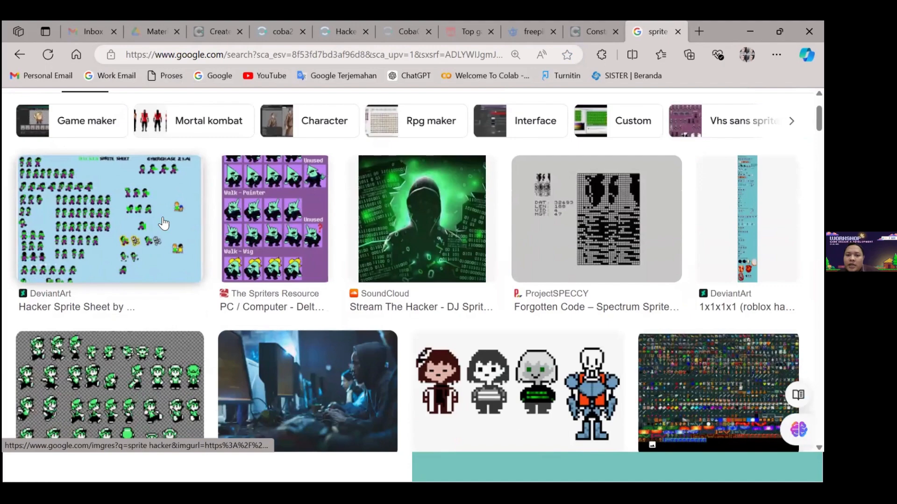
{"action": "scroll", "coordinate": [175, 216], "scroll_direction": "up", "scroll_amount": 2}
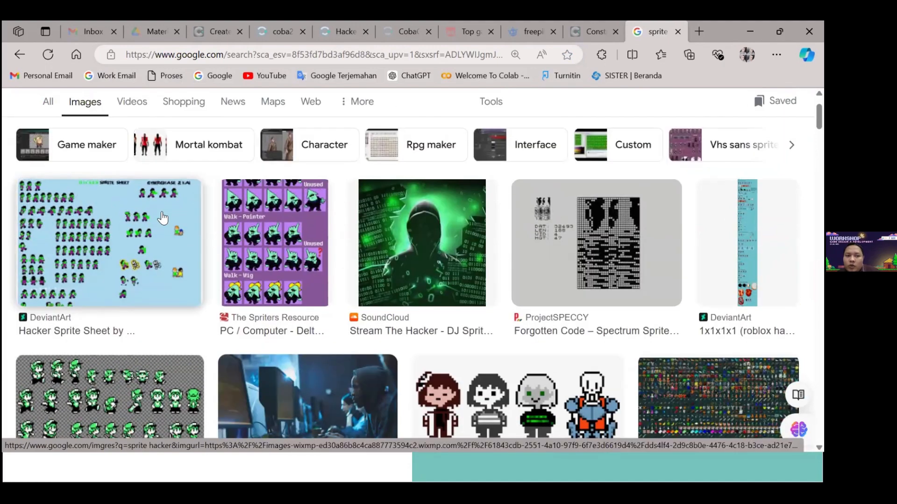
{"action": "scroll", "coordinate": [158, 219], "scroll_direction": "down", "scroll_amount": 3}
{"action": "scroll", "coordinate": [150, 220], "scroll_direction": "up", "scroll_amount": 4}
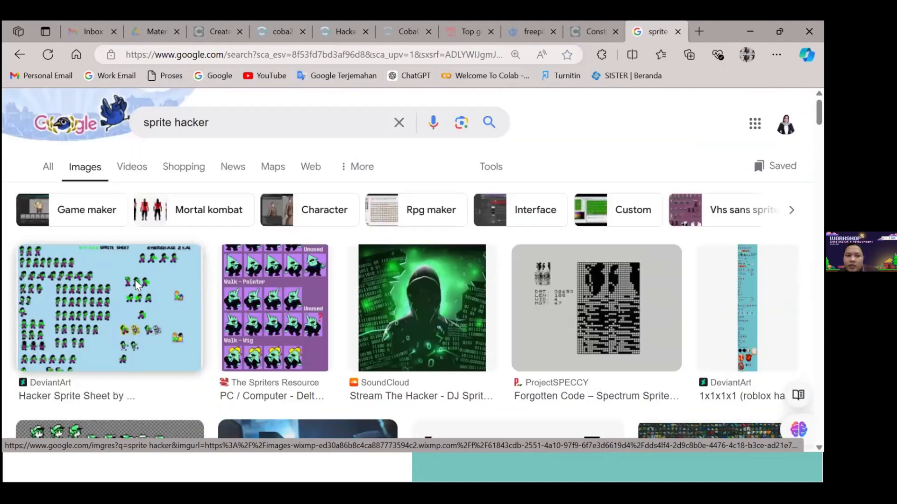
{"action": "scroll", "coordinate": [109, 280], "scroll_direction": "down", "scroll_amount": 4}
{"action": "scroll", "coordinate": [107, 277], "scroll_direction": "down", "scroll_amount": 1}
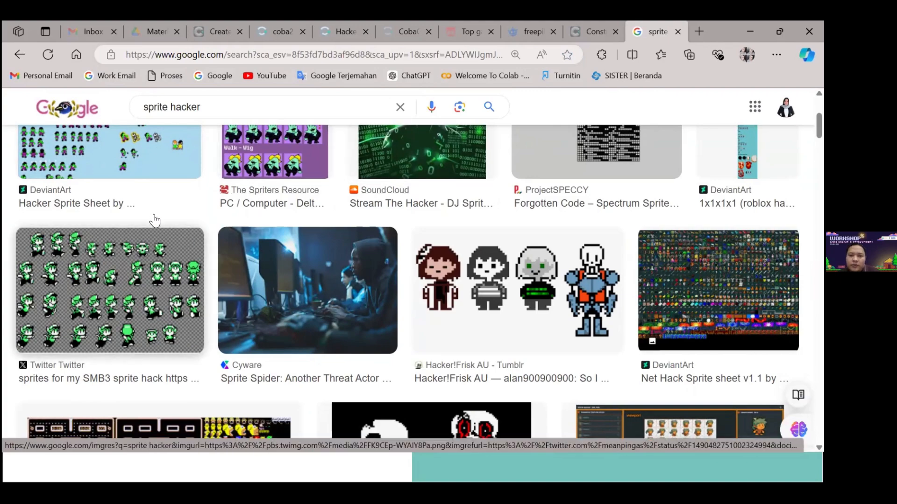
{"action": "scroll", "coordinate": [186, 211], "scroll_direction": "down", "scroll_amount": 1}
{"action": "scroll", "coordinate": [186, 210], "scroll_direction": "up", "scroll_amount": 1}
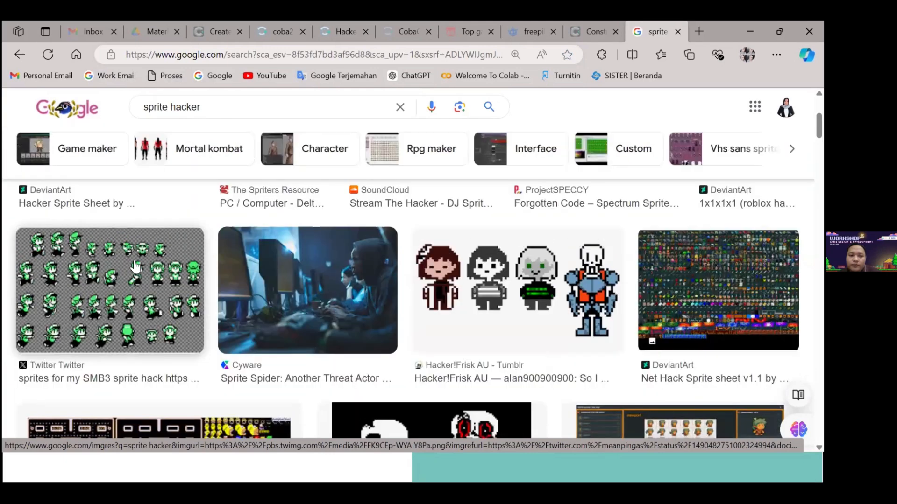
Preview the green SMB3 hack sprite sheet from Twitter and open its image in a new tab
{"action": "left_click", "coordinate": [104, 279]}
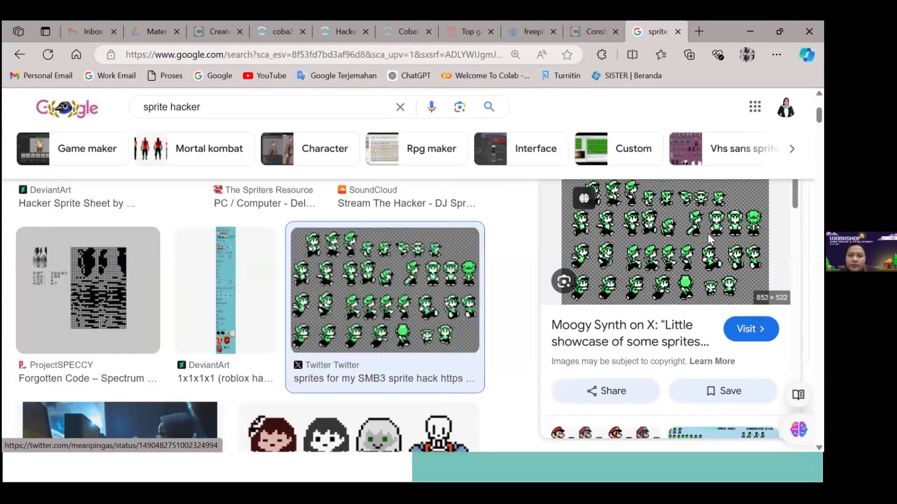
{"action": "right_click", "coordinate": [708, 235]}
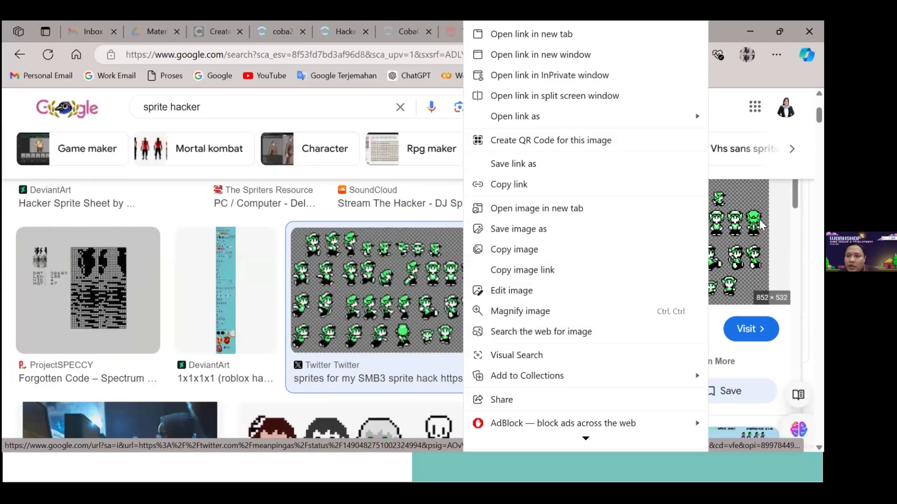
{"action": "left_click", "coordinate": [536, 208]}
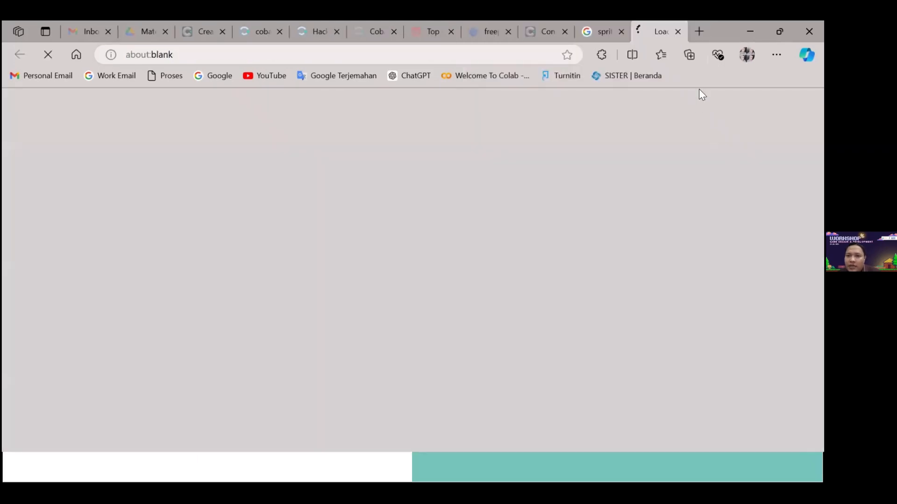
Open google.com in another new tab
{"action": "left_click", "coordinate": [699, 32]}
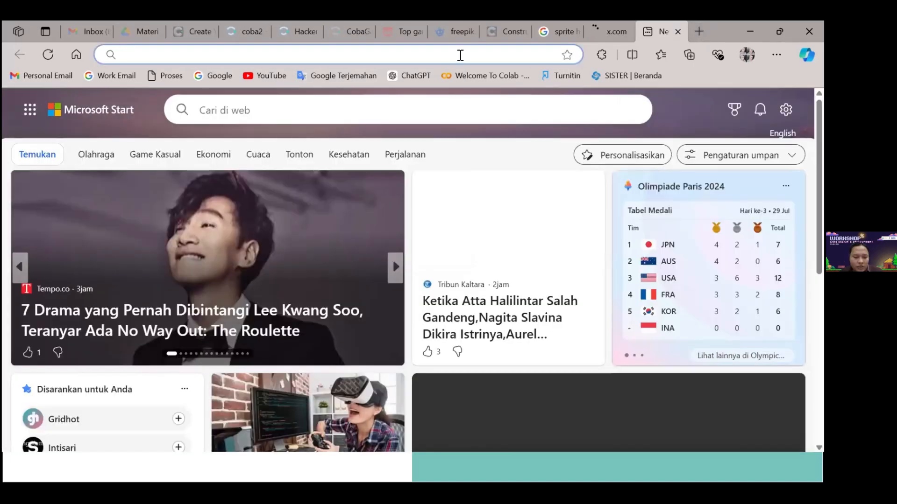
{"action": "type", "text": "goog"}
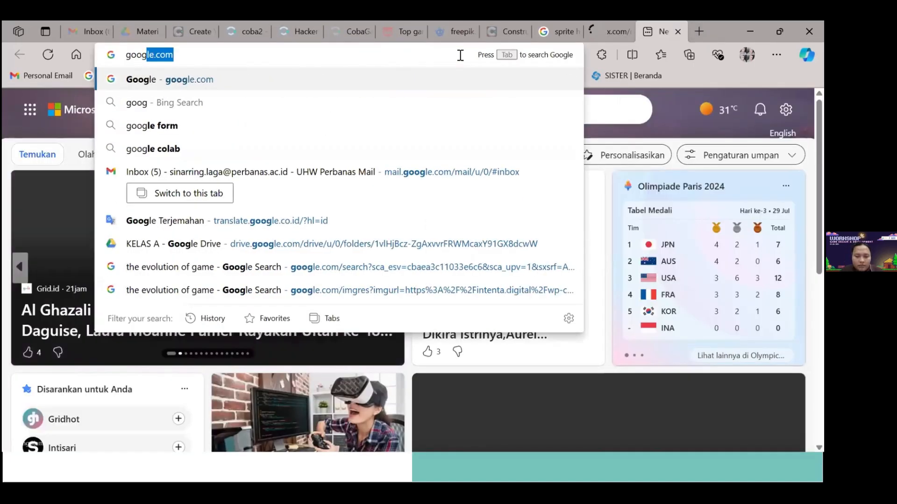
{"action": "key", "text": "Escape"}
{"action": "type", "text": "g"}
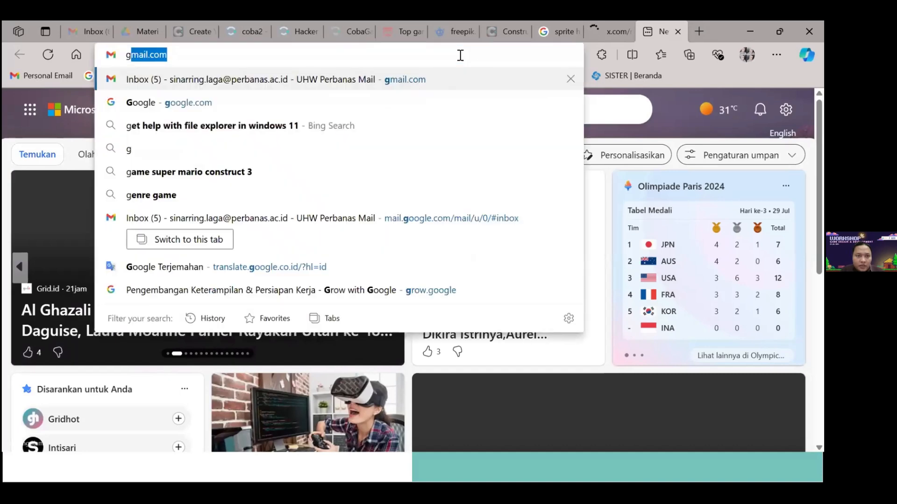
{"action": "type", "text": "oogle"}
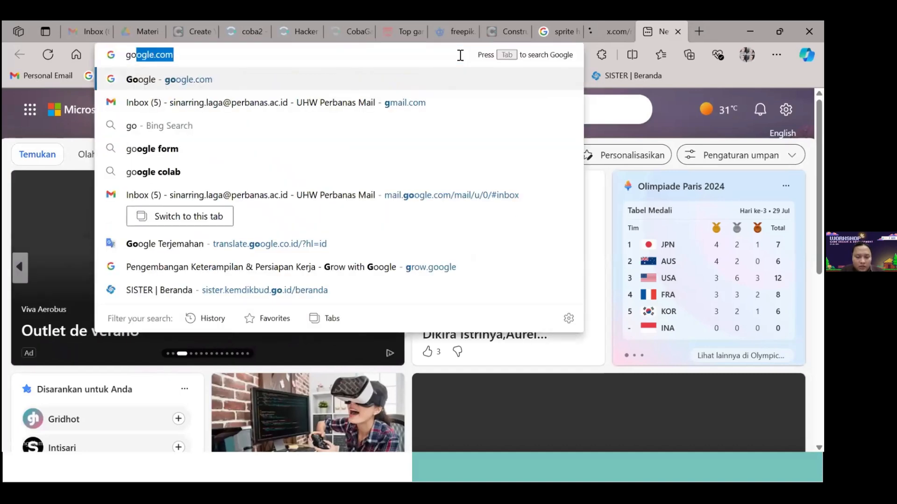
{"action": "key", "text": "Return"}
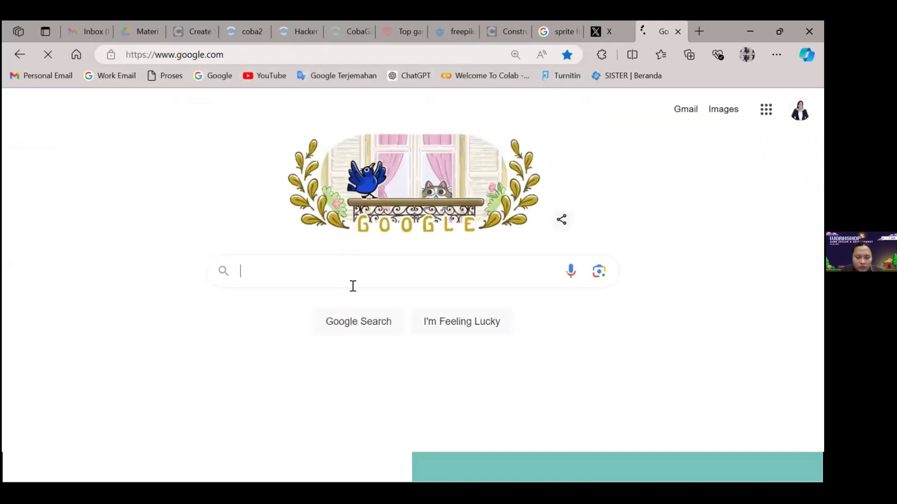
Search for "remove bg", open the remove.bg site and dismiss its cookie notice
{"action": "left_click", "coordinate": [352, 285]}
{"action": "type", "text": "remov"}
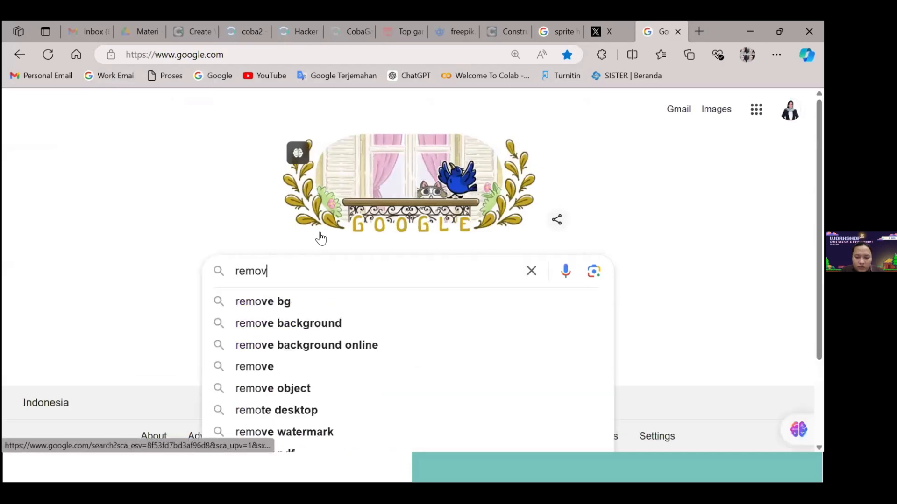
{"action": "type", "text": "e bg"}
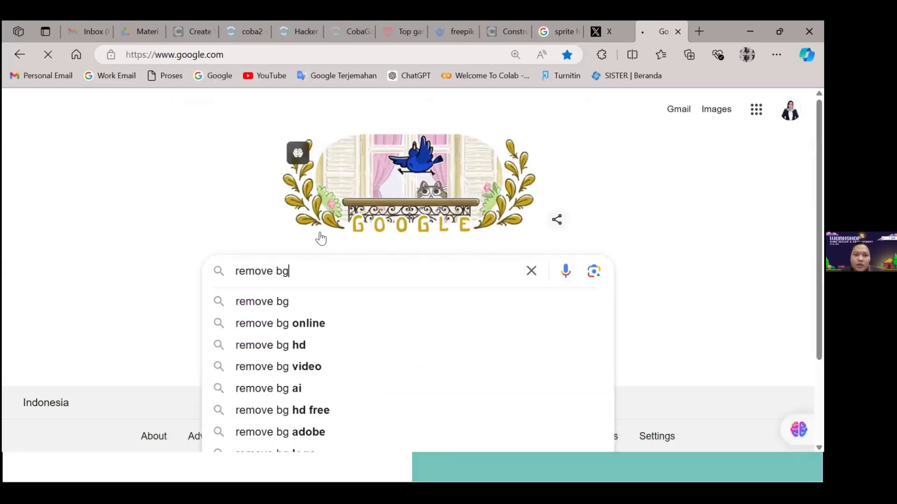
{"action": "key", "text": "Return"}
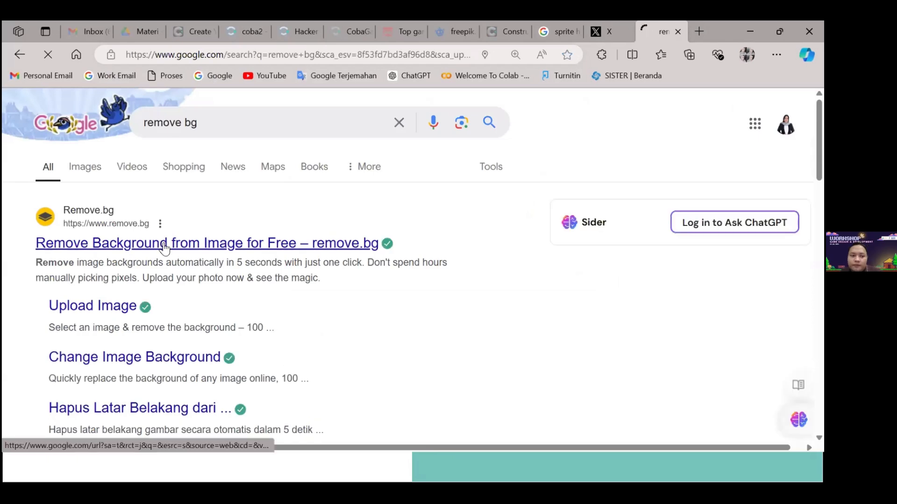
{"action": "left_click", "coordinate": [164, 247]}
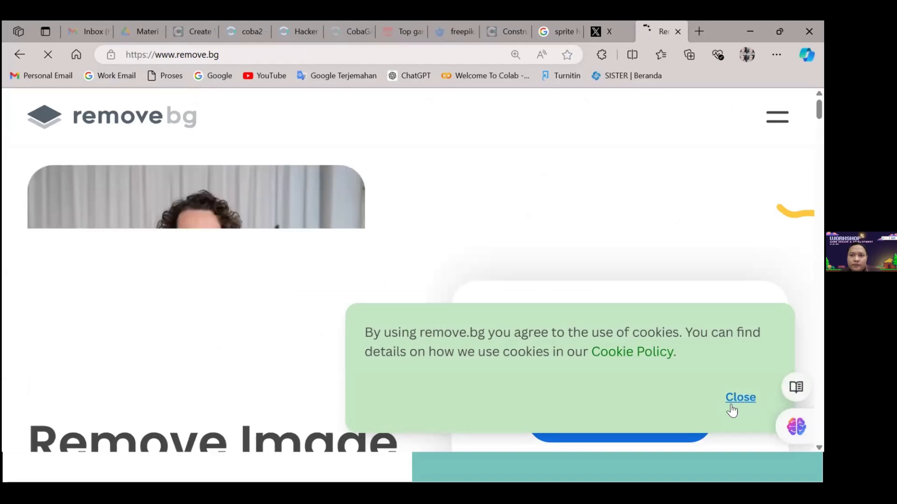
{"action": "left_click", "coordinate": [731, 410]}
{"action": "scroll", "coordinate": [626, 280], "scroll_direction": "down", "scroll_amount": 3}
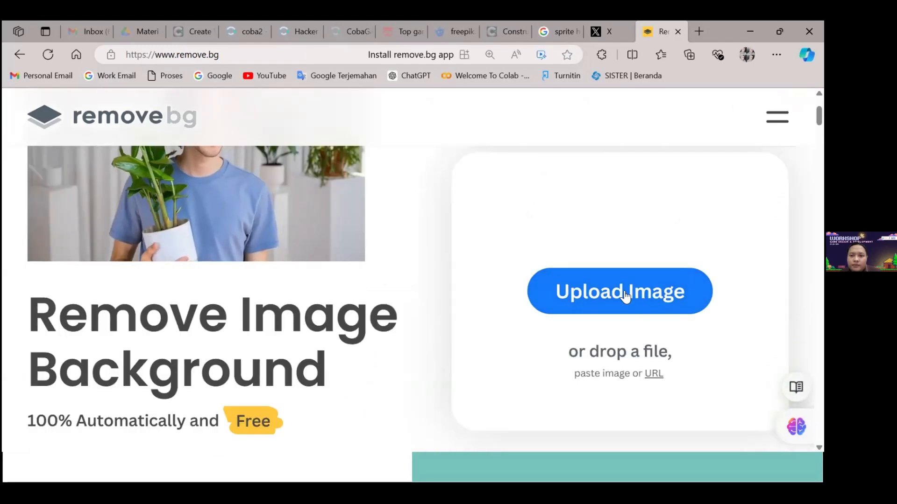
Return to the "sprite hacker" image results and save the green sprite sheet to Downloads as a PNG named tes
{"action": "left_click", "coordinate": [604, 32]}
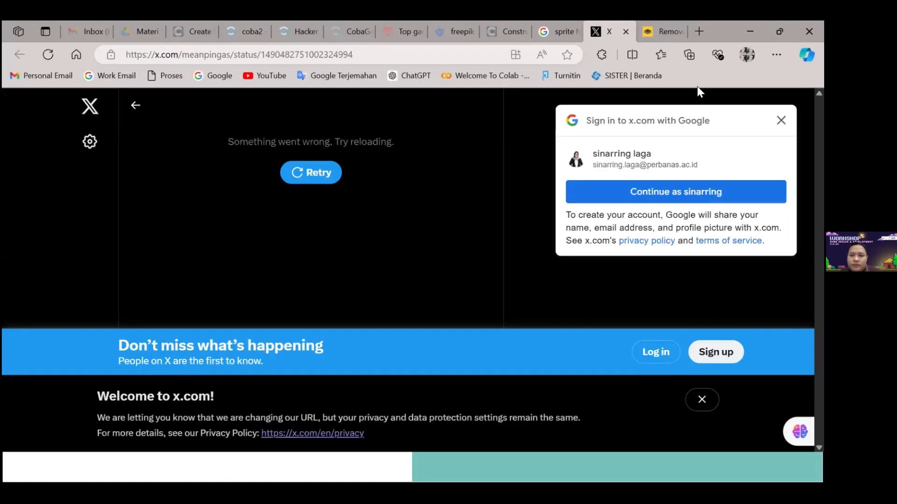
{"action": "left_click", "coordinate": [781, 120]}
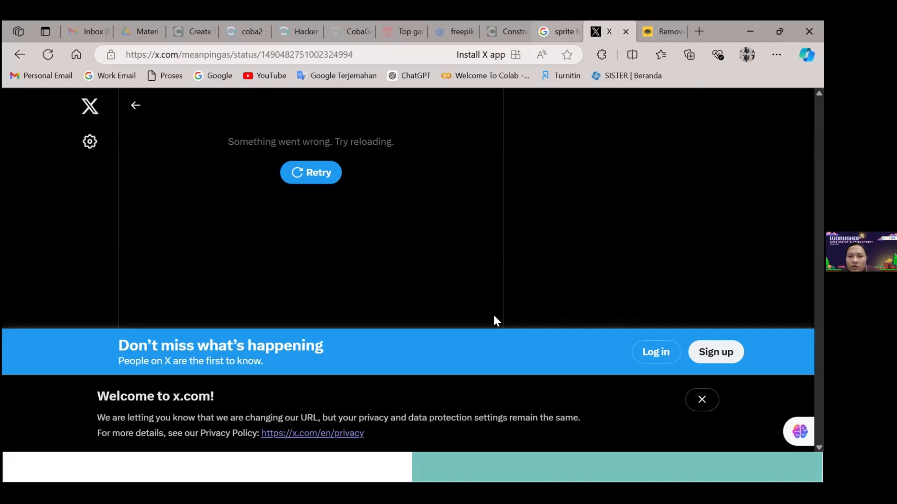
{"action": "left_click", "coordinate": [558, 32]}
{"action": "right_click", "coordinate": [652, 253]}
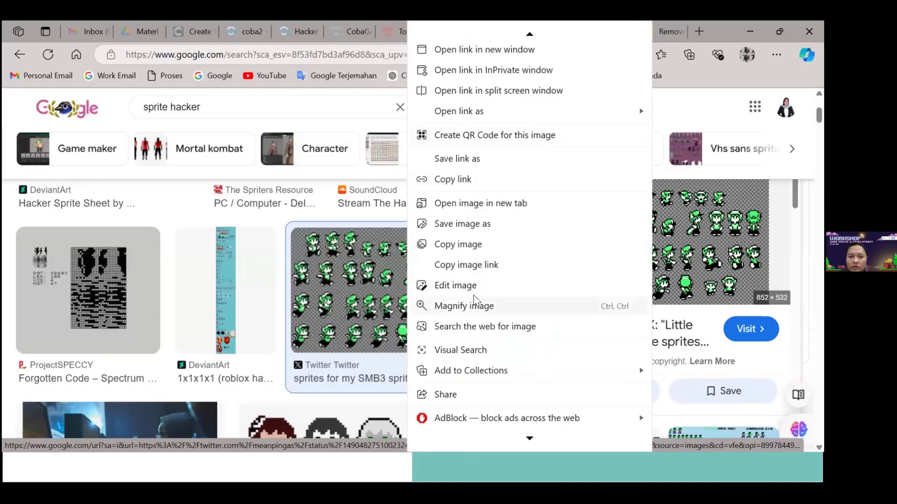
{"action": "left_click", "coordinate": [483, 229]}
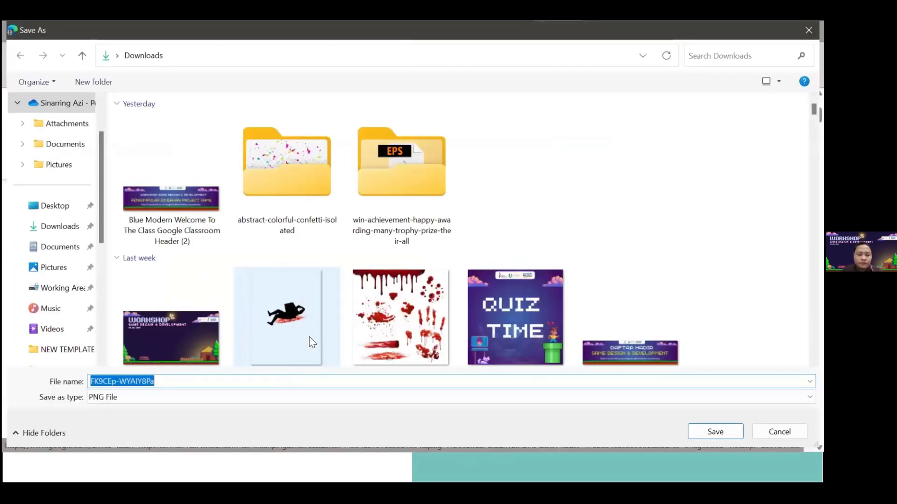
{"action": "type", "text": "tes"}
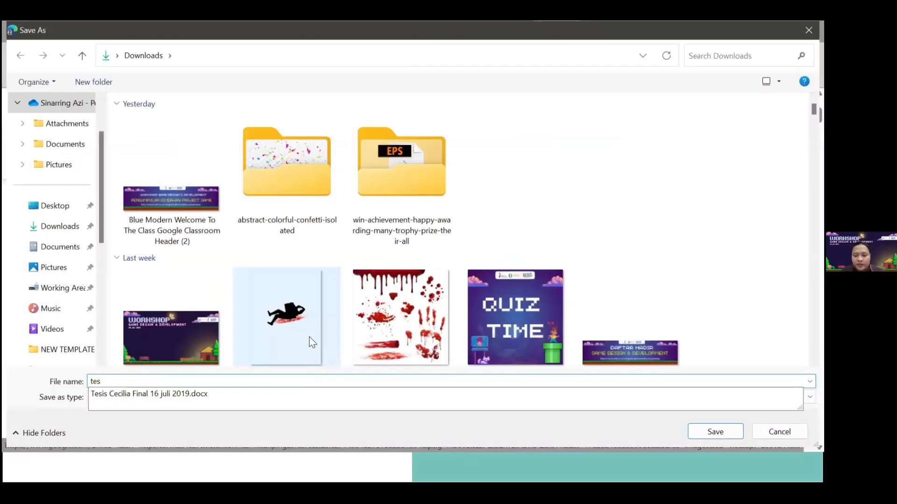
{"action": "key", "text": "Return"}
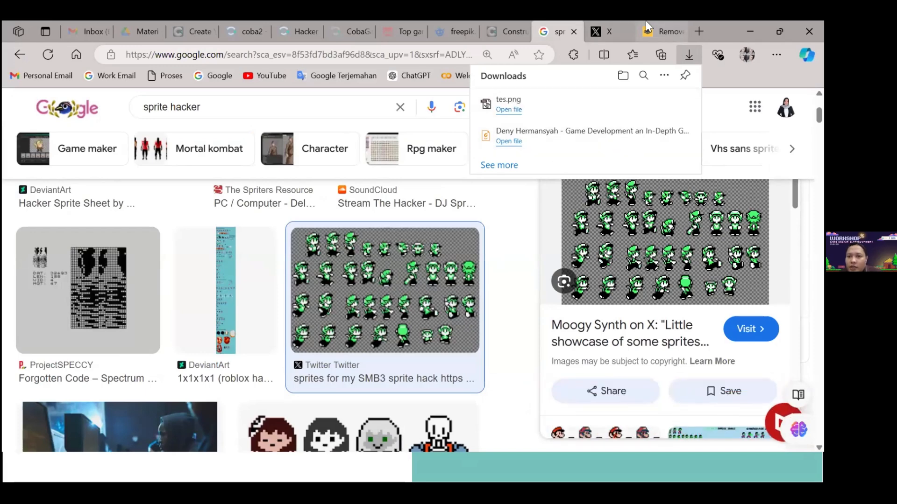
Upload the tes image from Downloads to remove.bg to remove its background
{"action": "left_click", "coordinate": [664, 31]}
{"action": "left_click", "coordinate": [628, 306]}
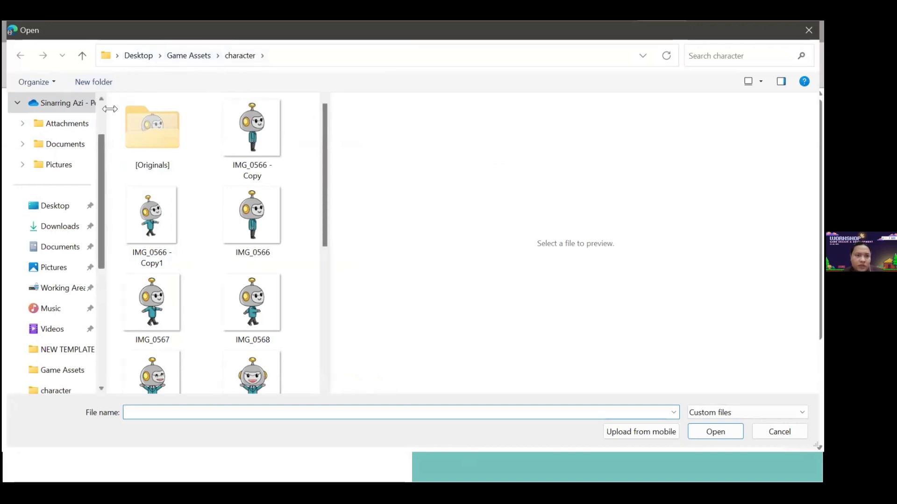
{"action": "left_click", "coordinate": [59, 226]}
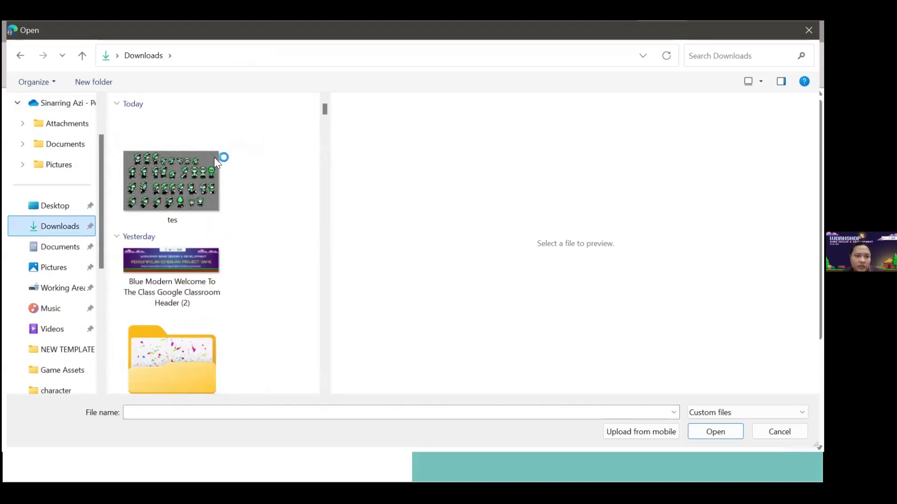
{"action": "left_click", "coordinate": [215, 158]}
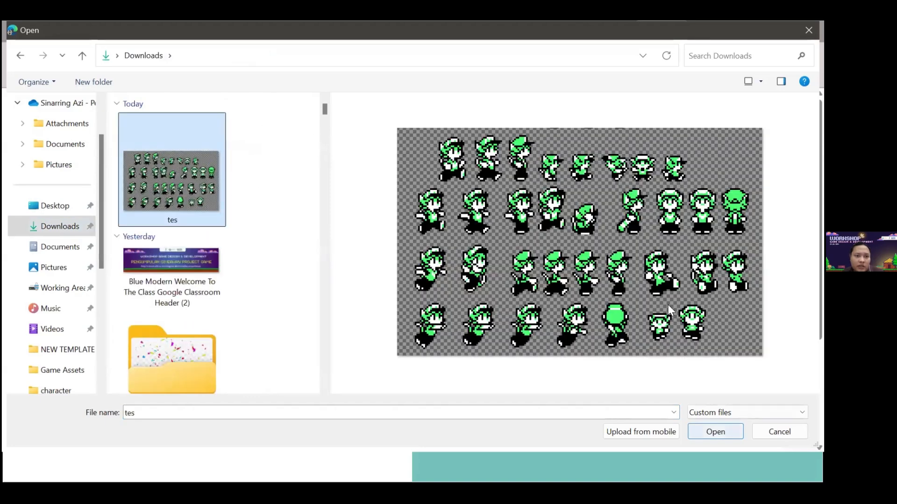
{"action": "key", "text": "Return"}
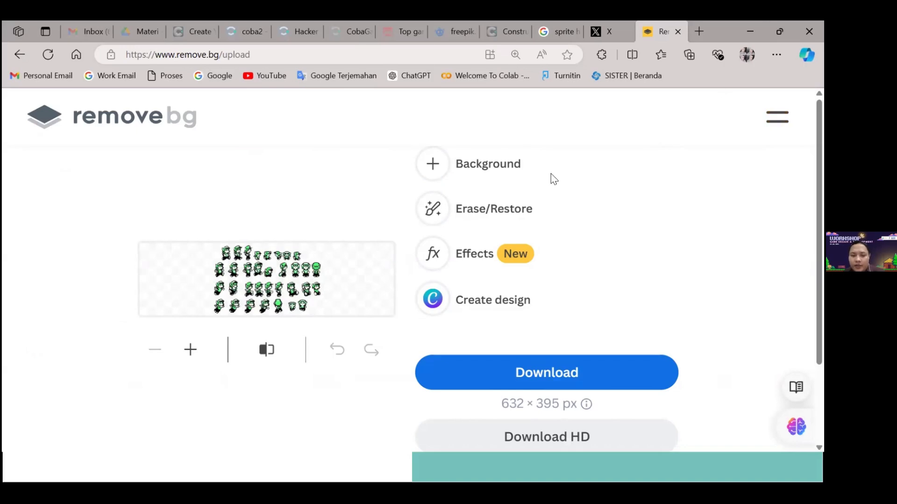
{"action": "key", "text": "alt+Tab"}
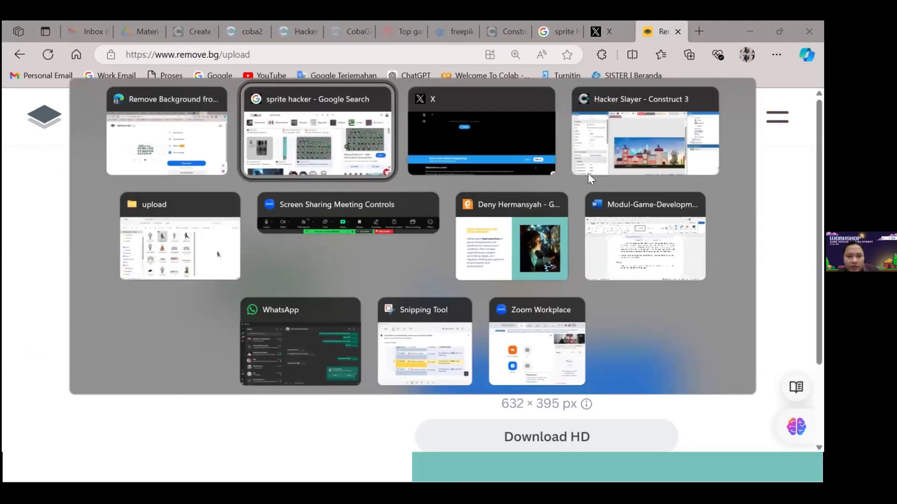
{"action": "key", "text": "Tab"}
{"action": "key", "text": "Tab"}
{"action": "key", "text": "Tab"}
{"action": "key", "text": "Tab"}
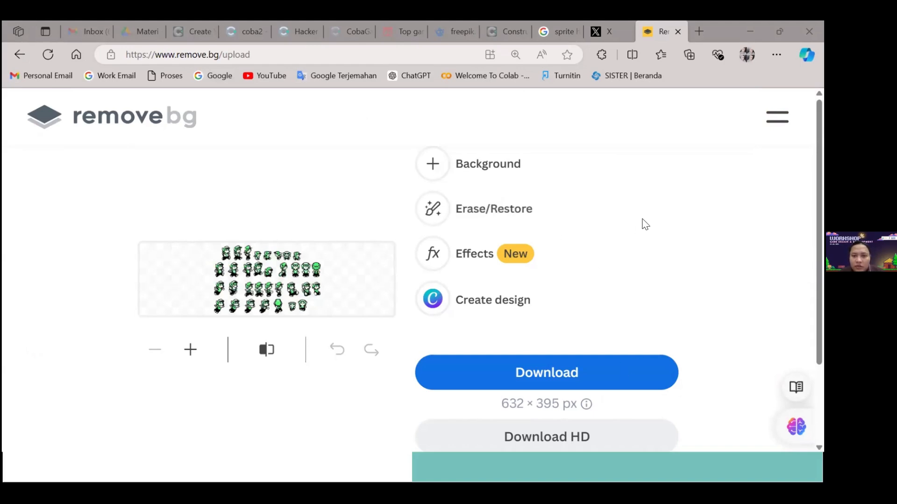
Switch to the Hacker Slayer preview and test moving the robot right and left and jumping
{"action": "key", "text": "alt+Tab"}
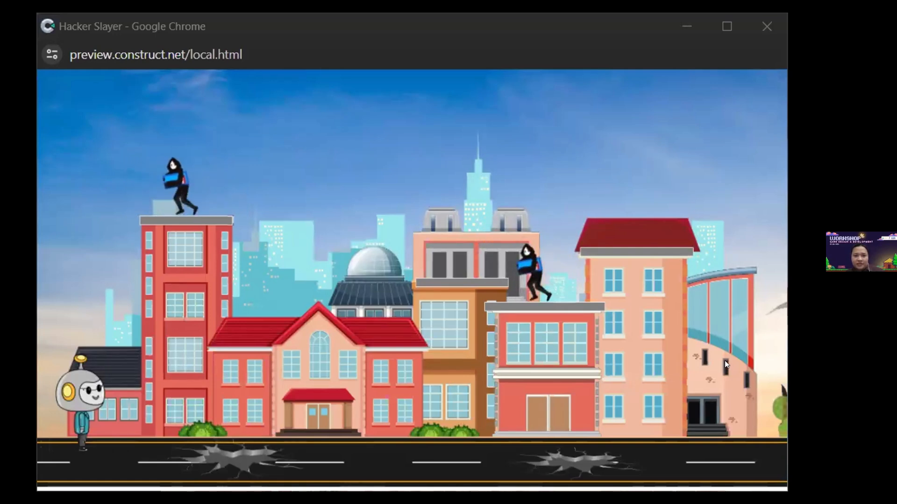
{"action": "left_click", "coordinate": [330, 267]}
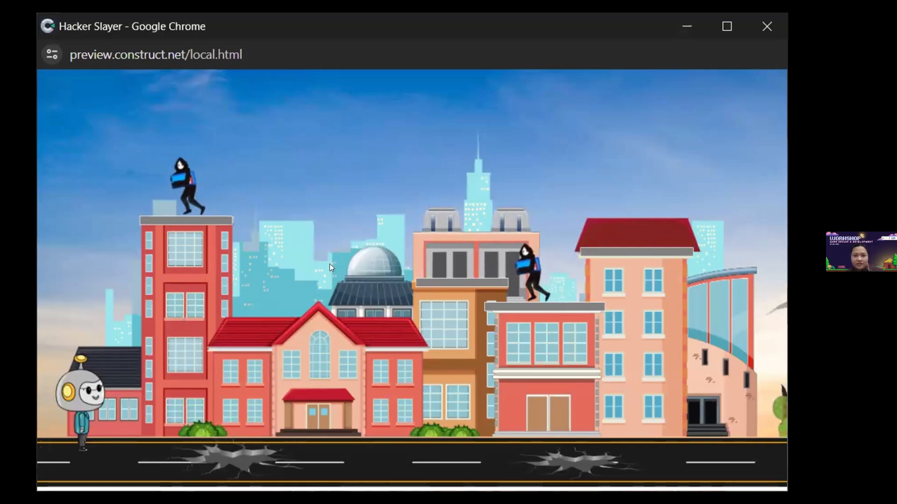
{"action": "key", "text": "Right"}
{"action": "key", "text": "Left"}
{"action": "key", "text": "Up"}
{"action": "key", "text": "Right"}
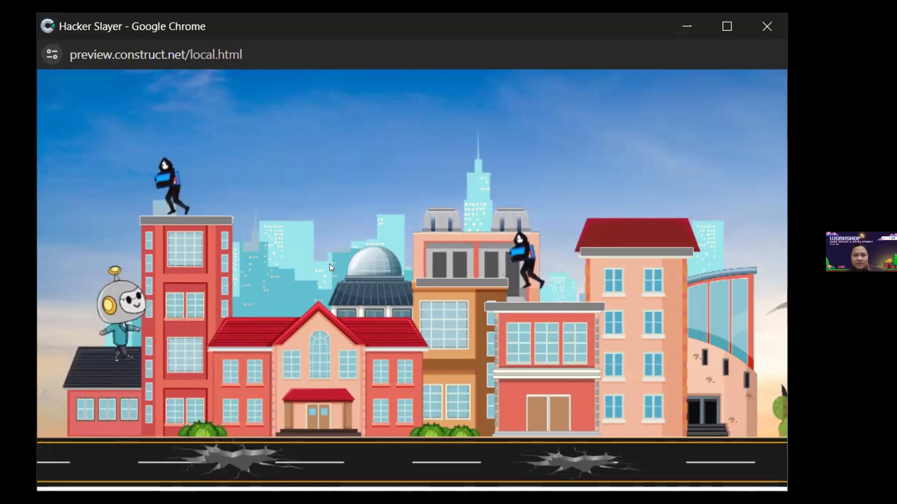